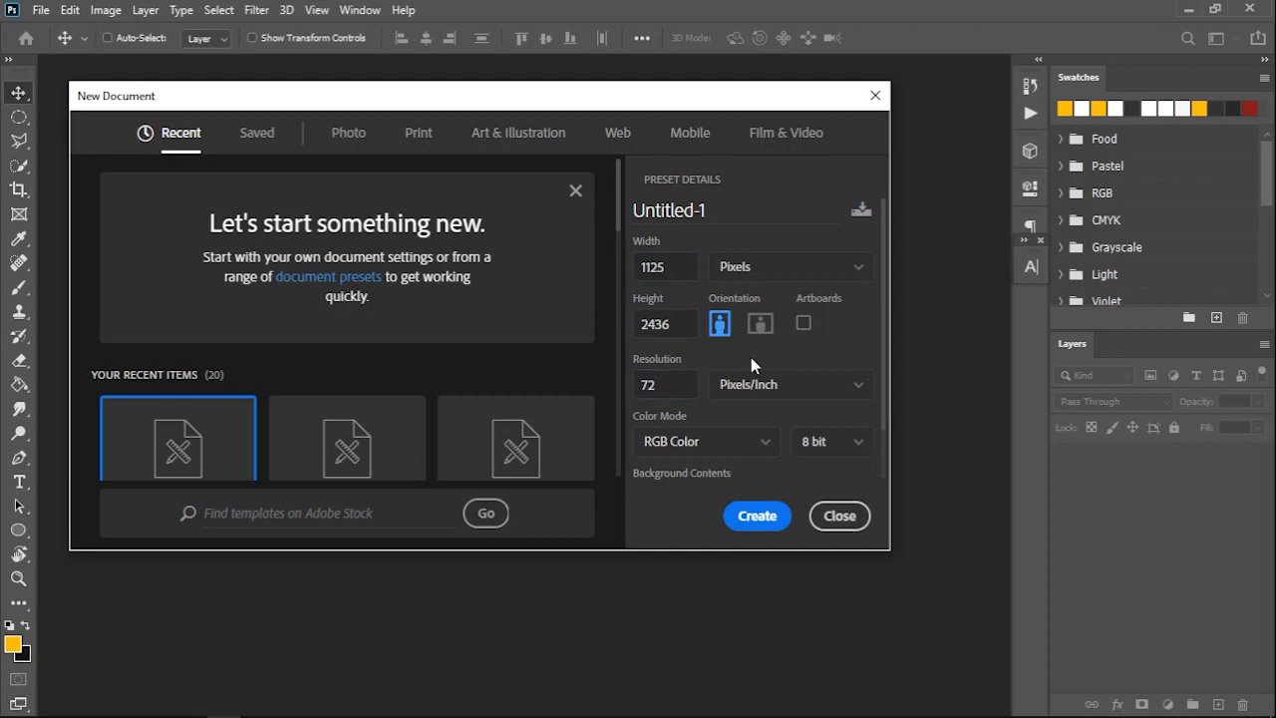
Create a 1125 × 2436 px, 72 ppi RGB document and add a Solid Color fill layer in dark gray 323232.
click(757, 516)
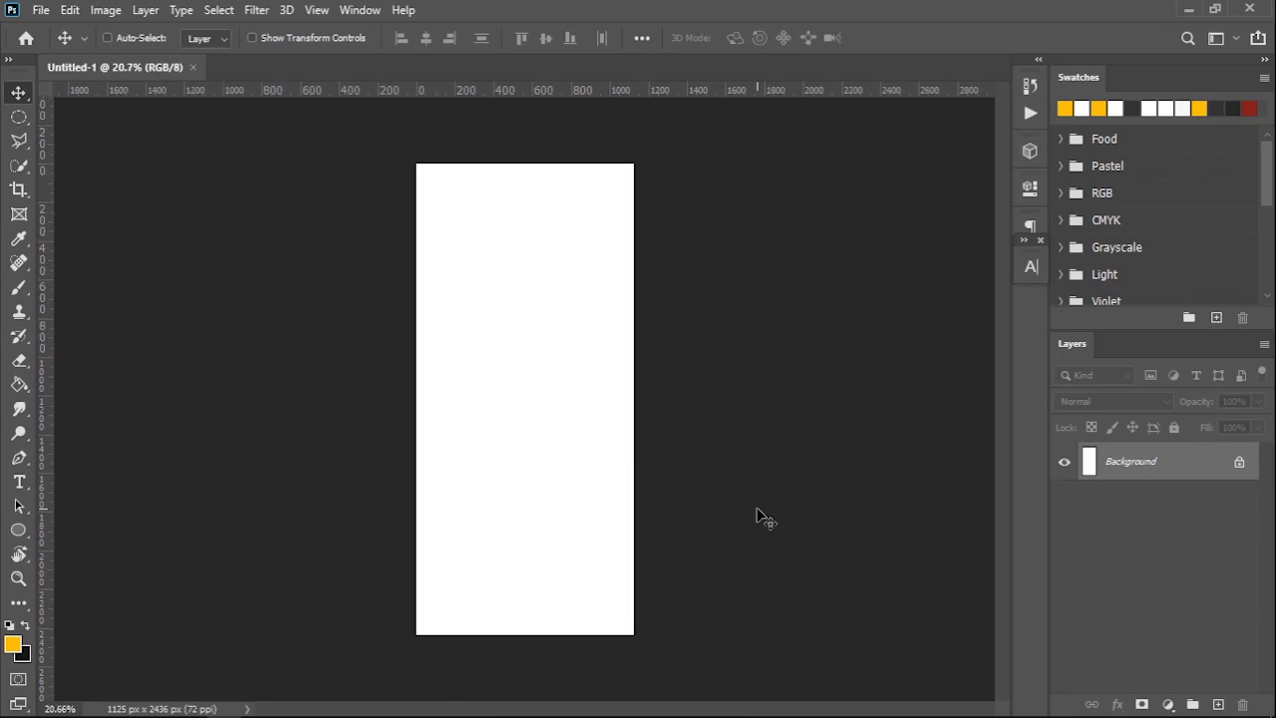
click(1169, 704)
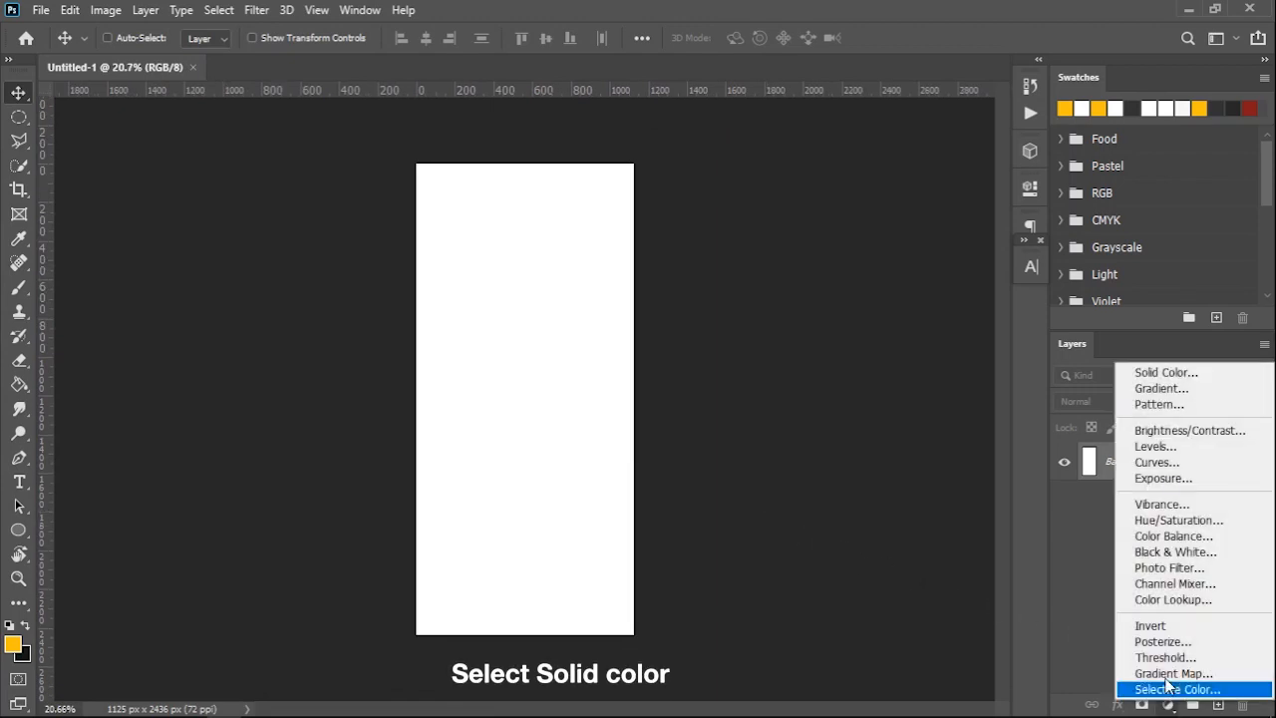
click(1183, 375)
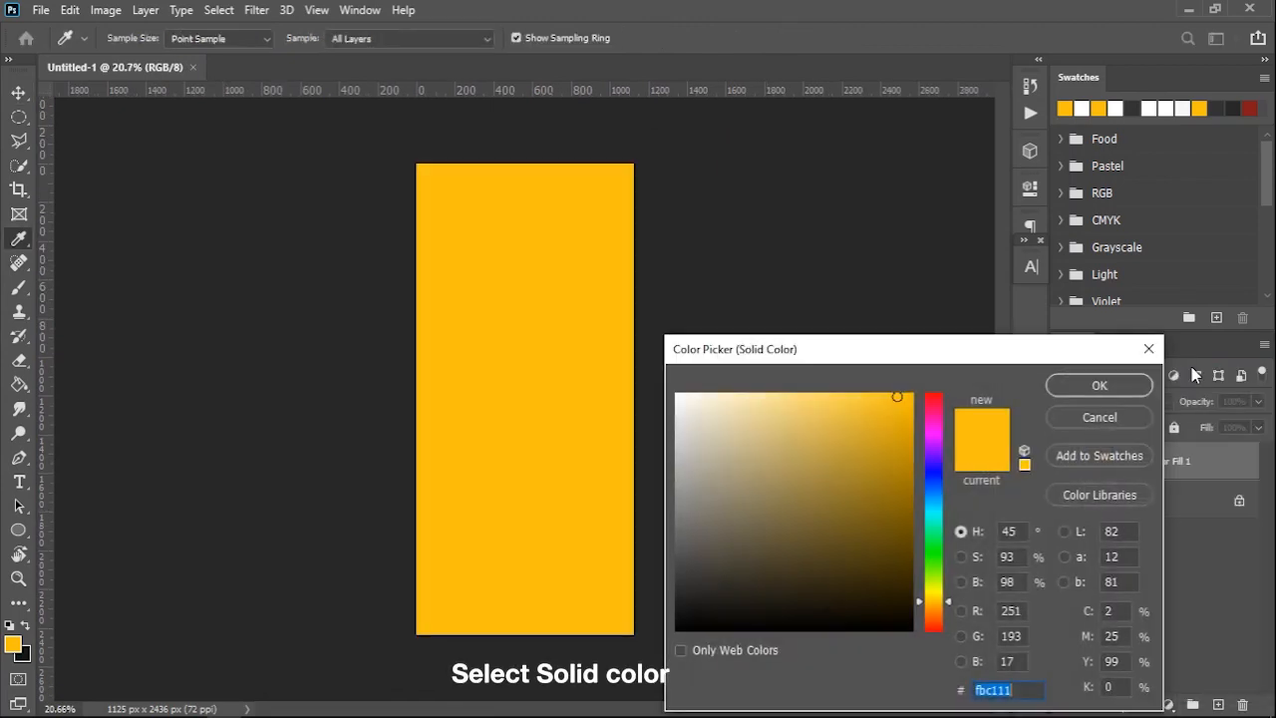
click(1137, 104)
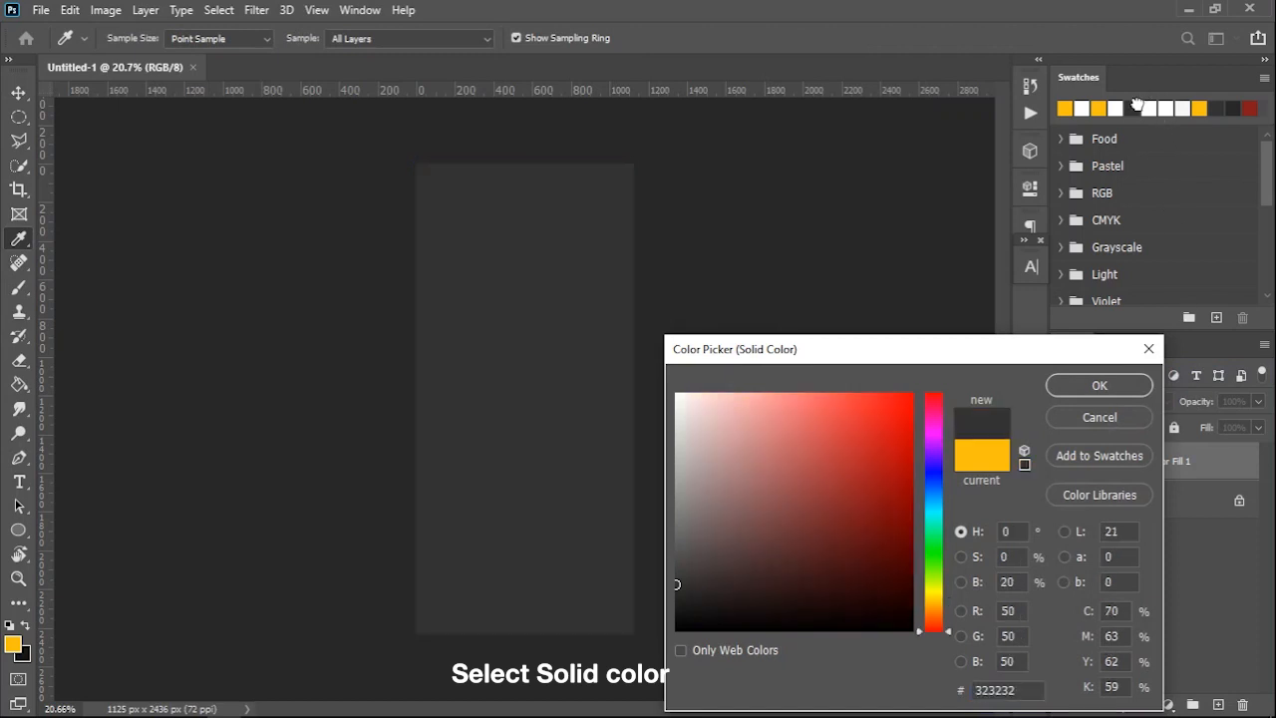
click(1101, 384)
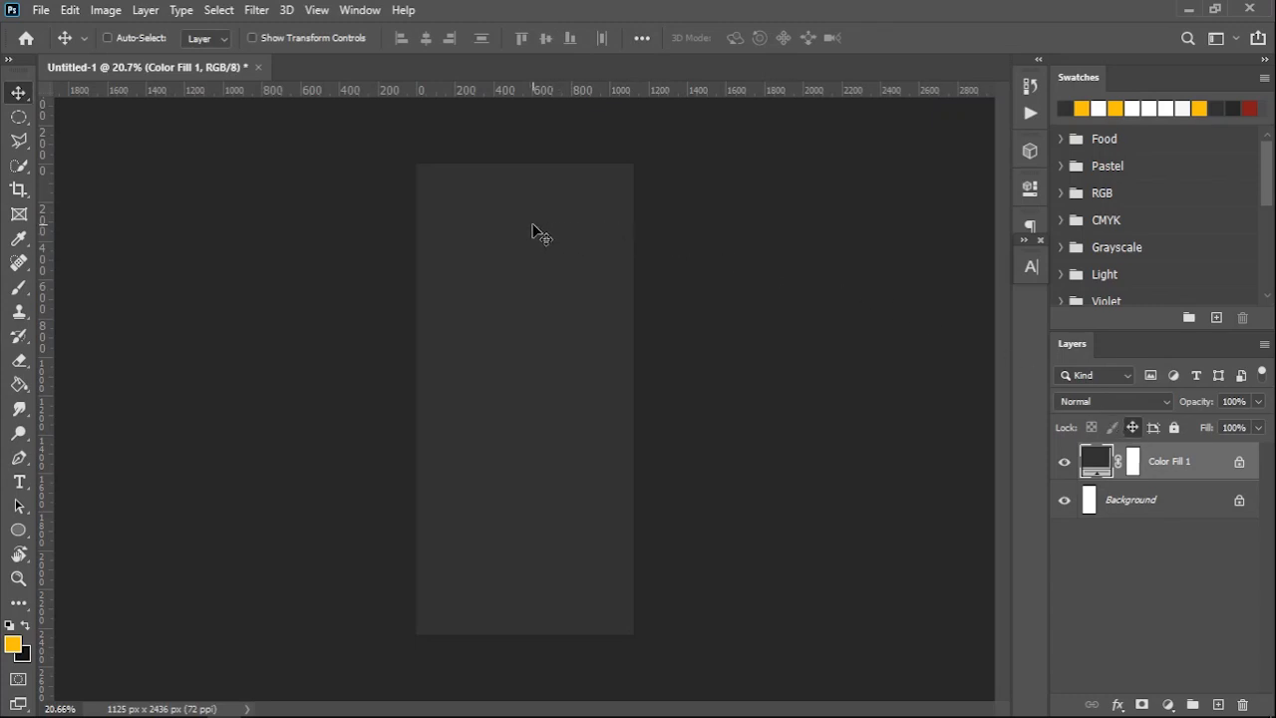
Place a vertical guide at the canvas centre and add paragraph text reading "Make It Simple" near the top of the canvas.
drag(41, 243, 534, 258)
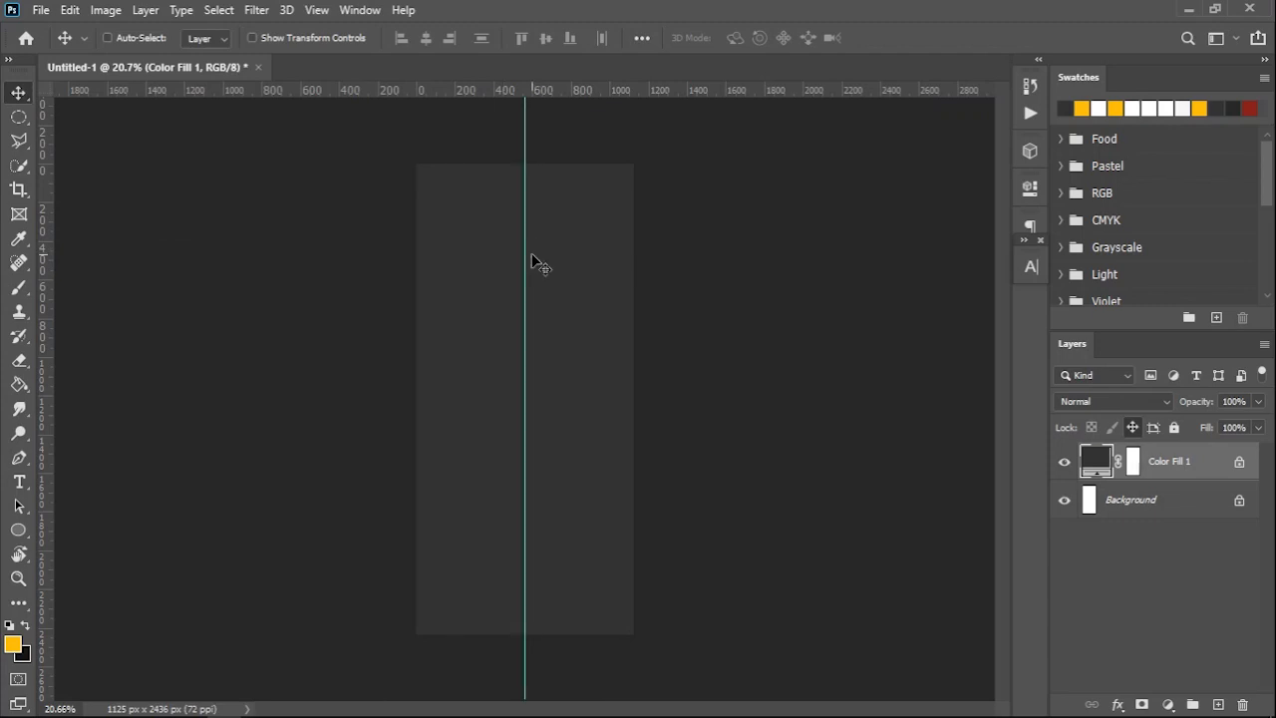
scroll(530, 256, up, 3)
scroll(595, 334, up, 2)
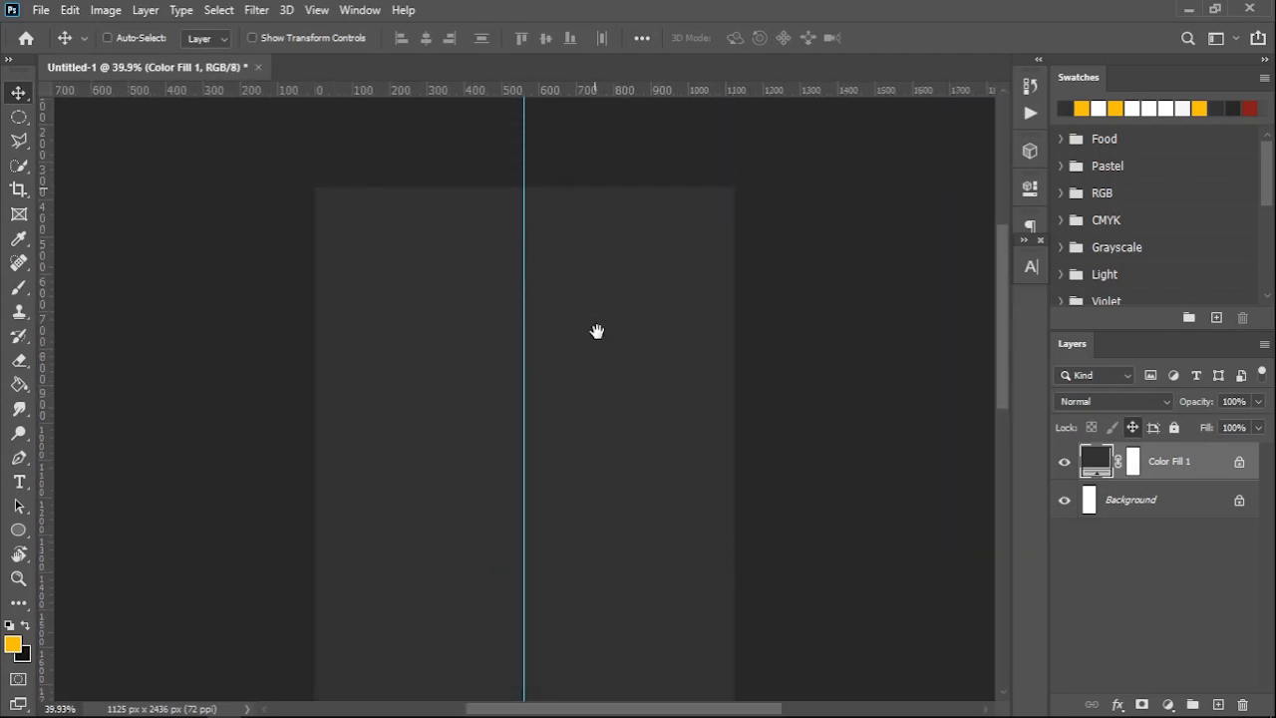
key(t)
drag(413, 244, 649, 423)
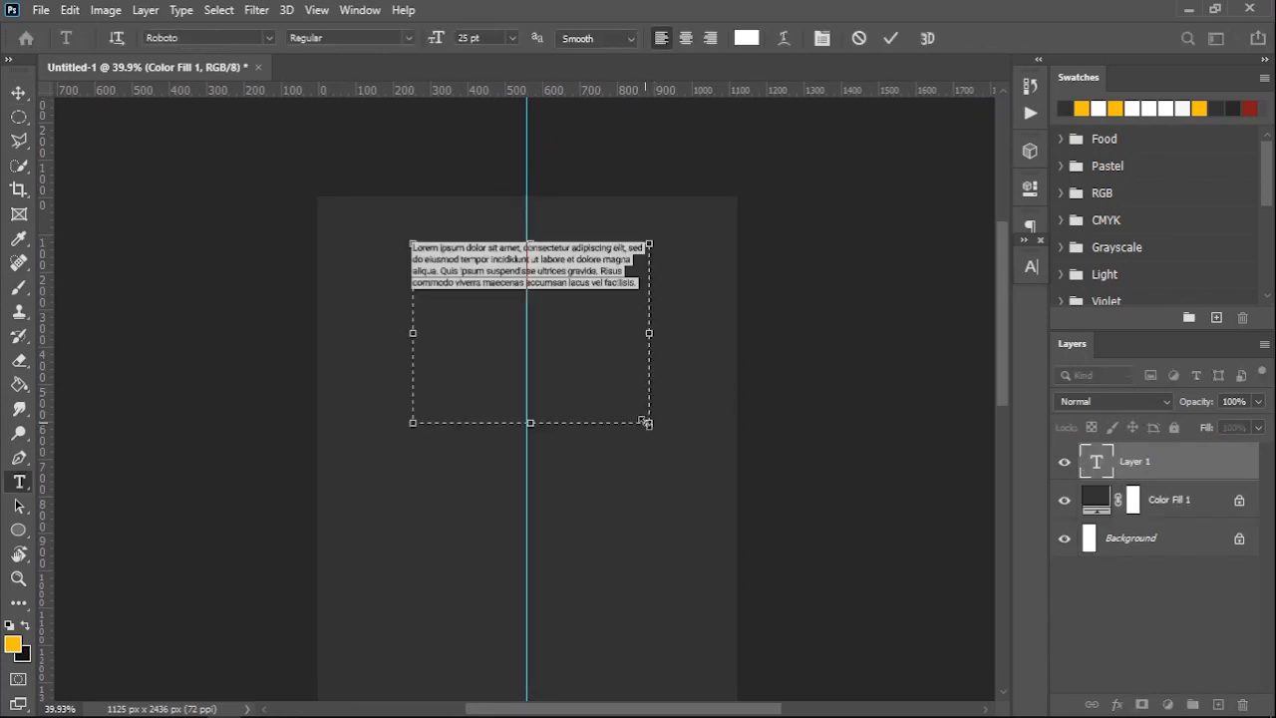
text(Mak)
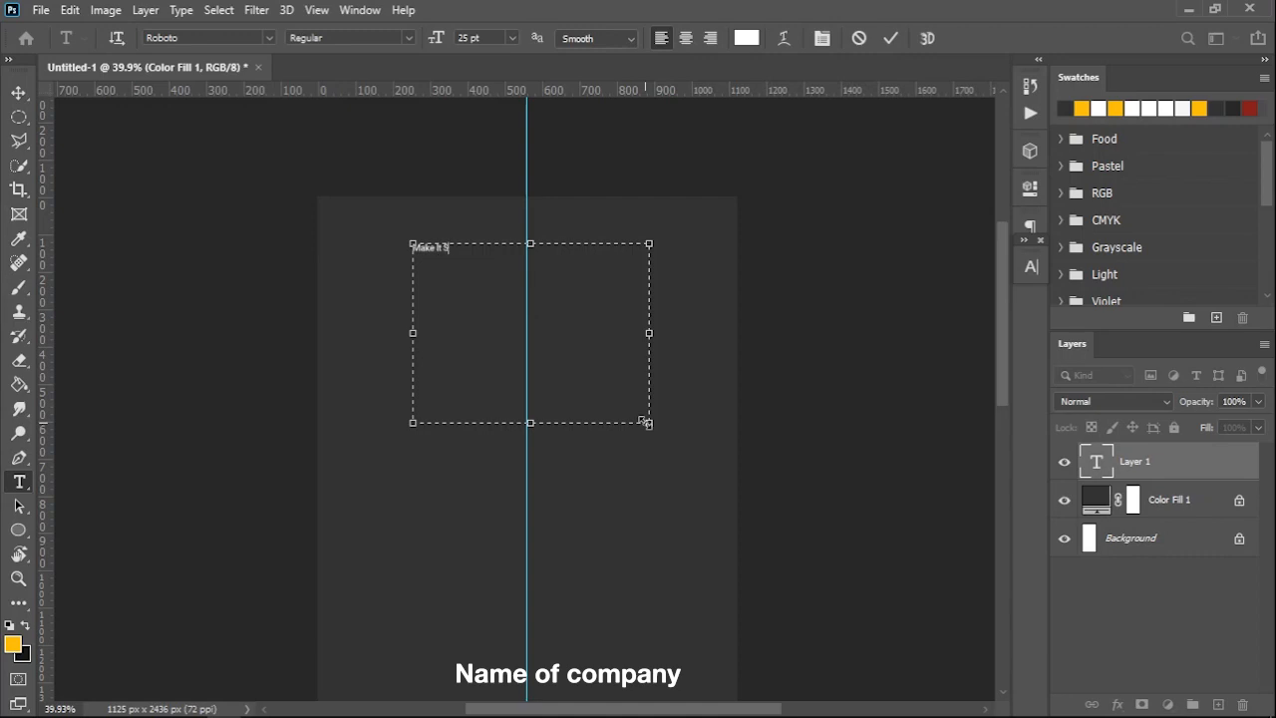
text(e It Simple)
Format all of the "Make It Simple" text in Mont Demo Heavy at 120 pt with 91 pt leading.
key(ctrl+a)
click(1031, 267)
click(919, 294)
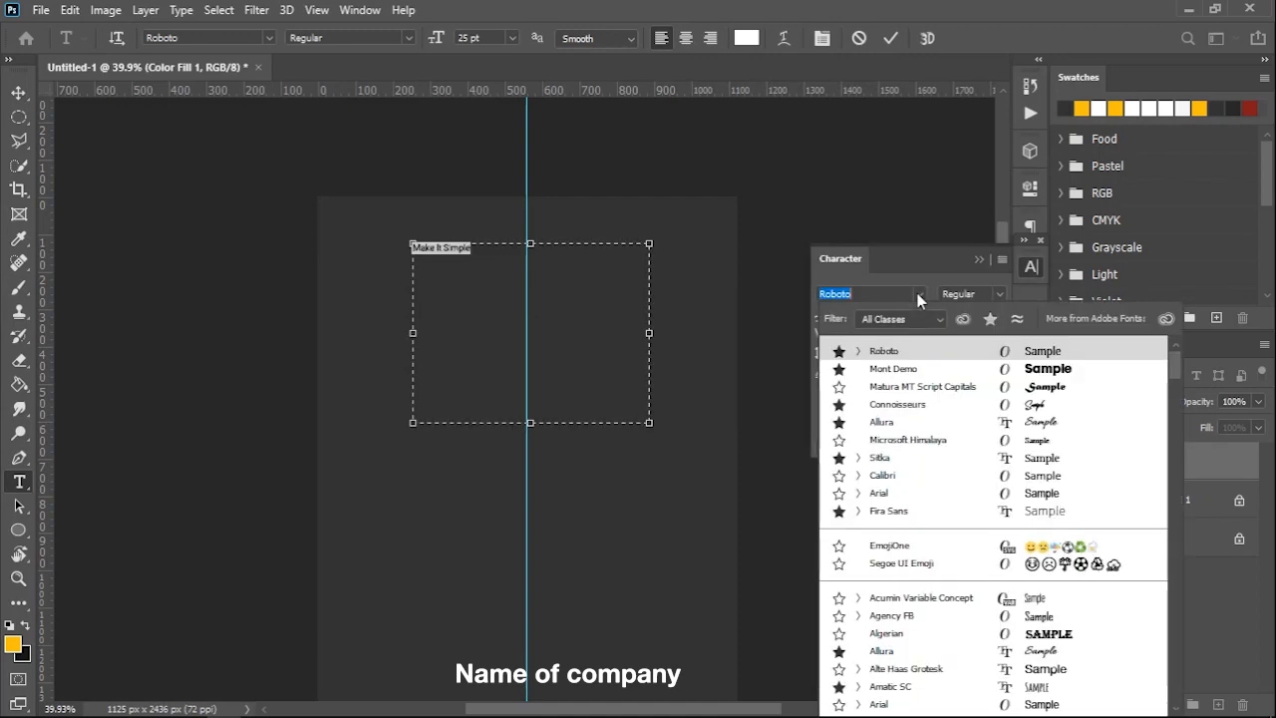
click(923, 367)
click(849, 316)
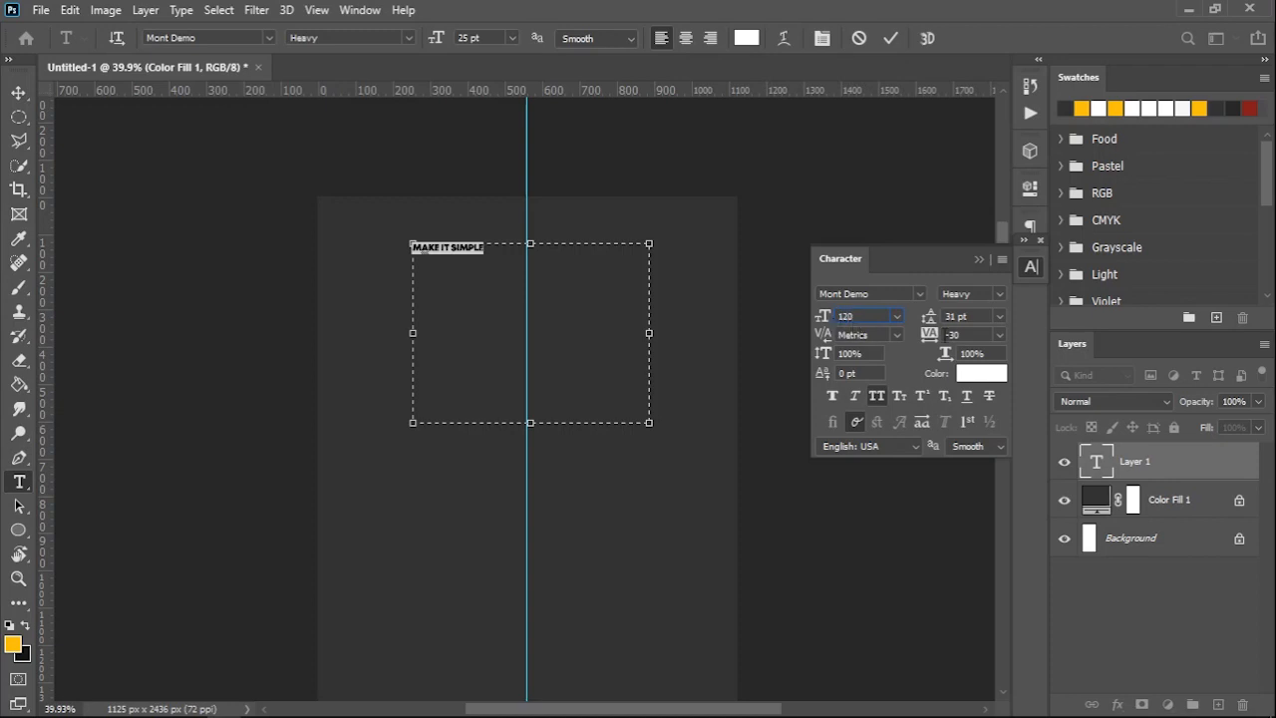
key(Tab)
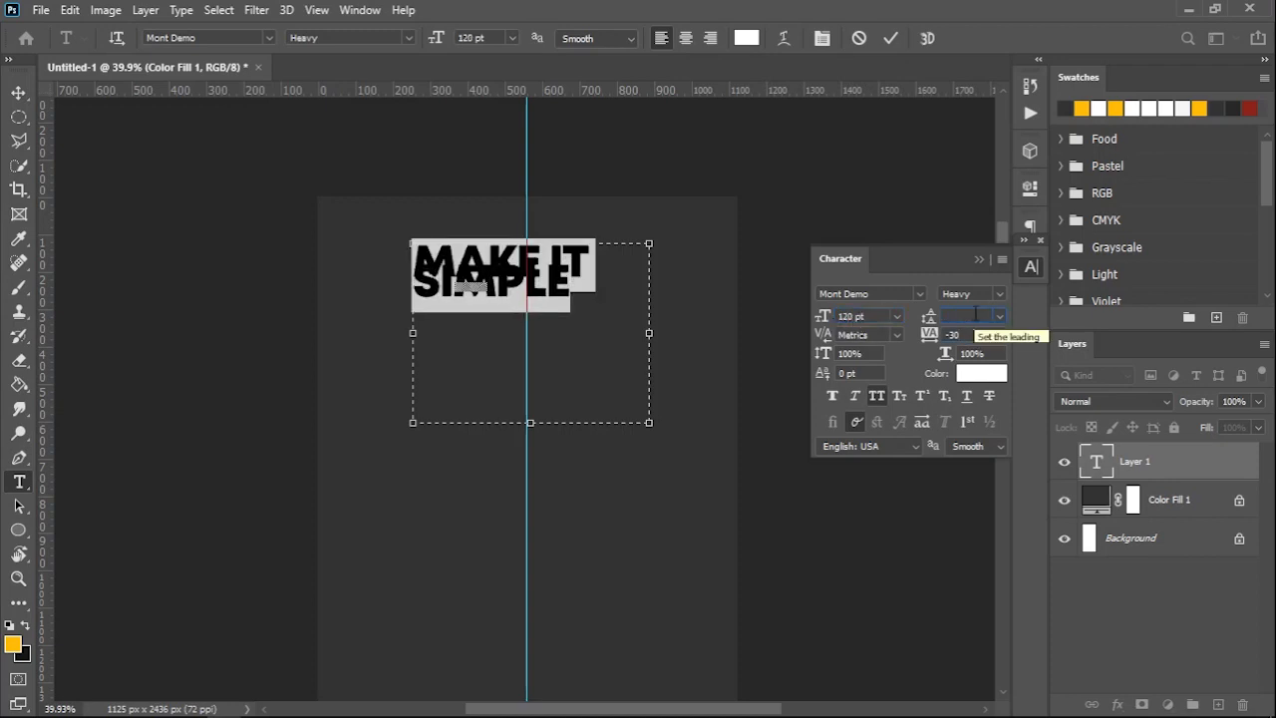
scroll(977, 315, up, 20)
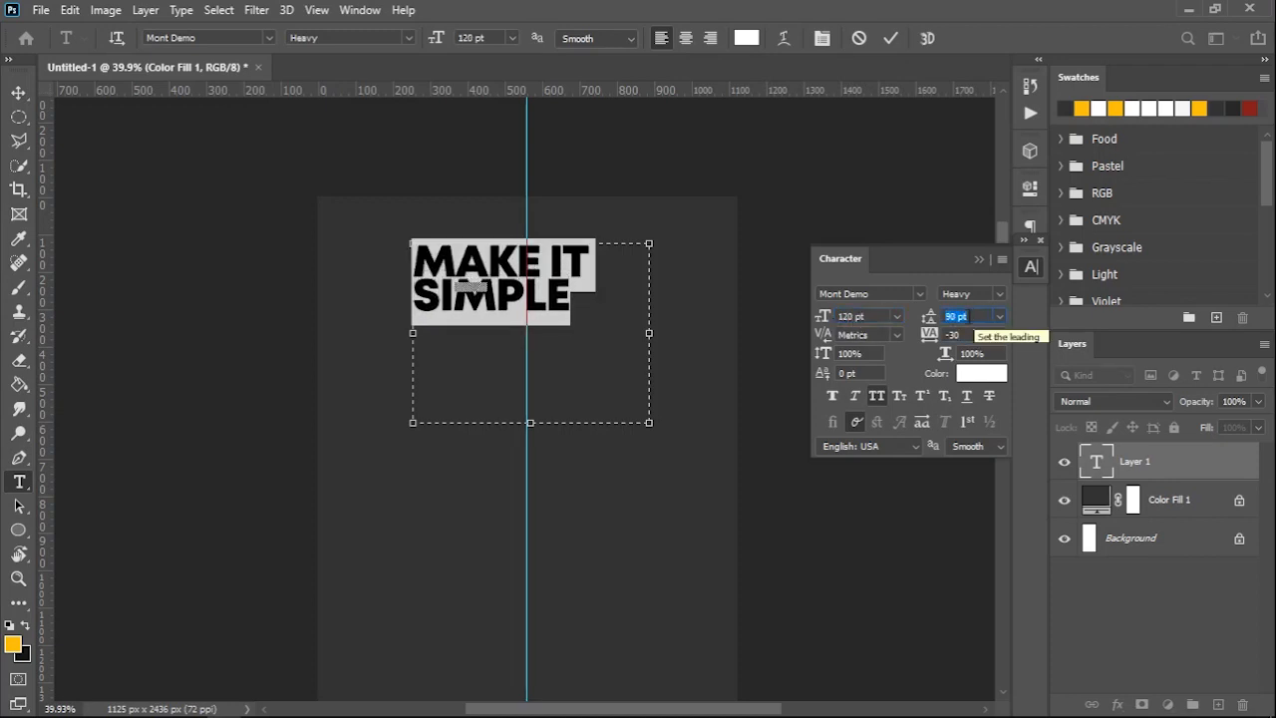
scroll(976, 316, up, 1)
Reduce the word "IT" to 100 pt and shorten the text box to fit the two lines of the heading.
click(1031, 267)
click(1031, 267)
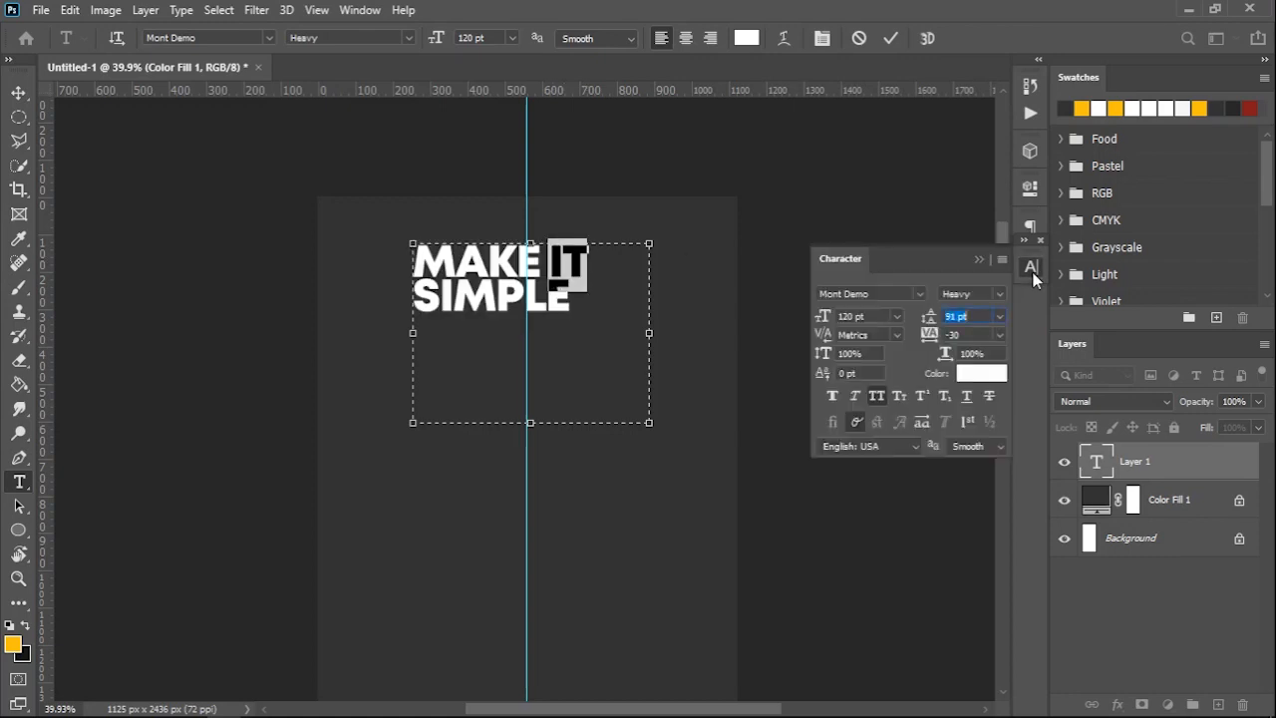
scroll(876, 315, down, 20)
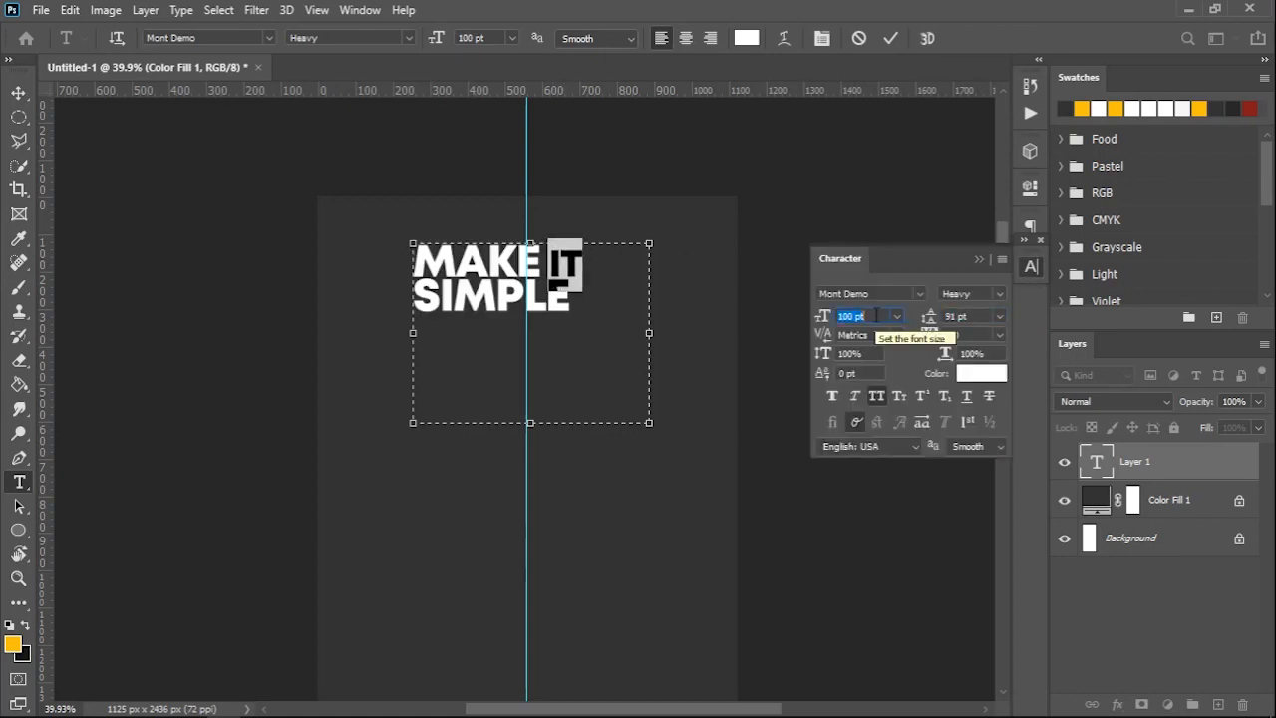
drag(530, 422, 530, 329)
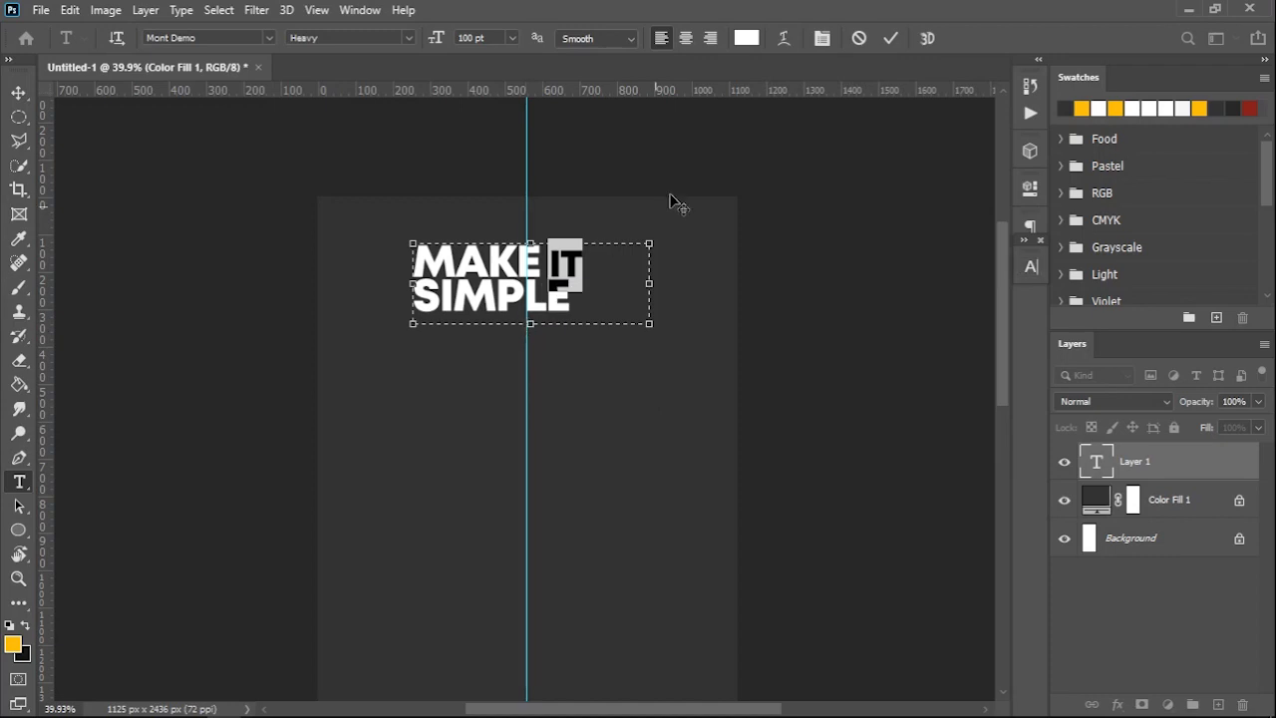
click(890, 38)
Move the "Make It Simple" heading onto the centre guide and recolor it with the yellow swatch.
key(v)
drag(474, 277, 507, 296)
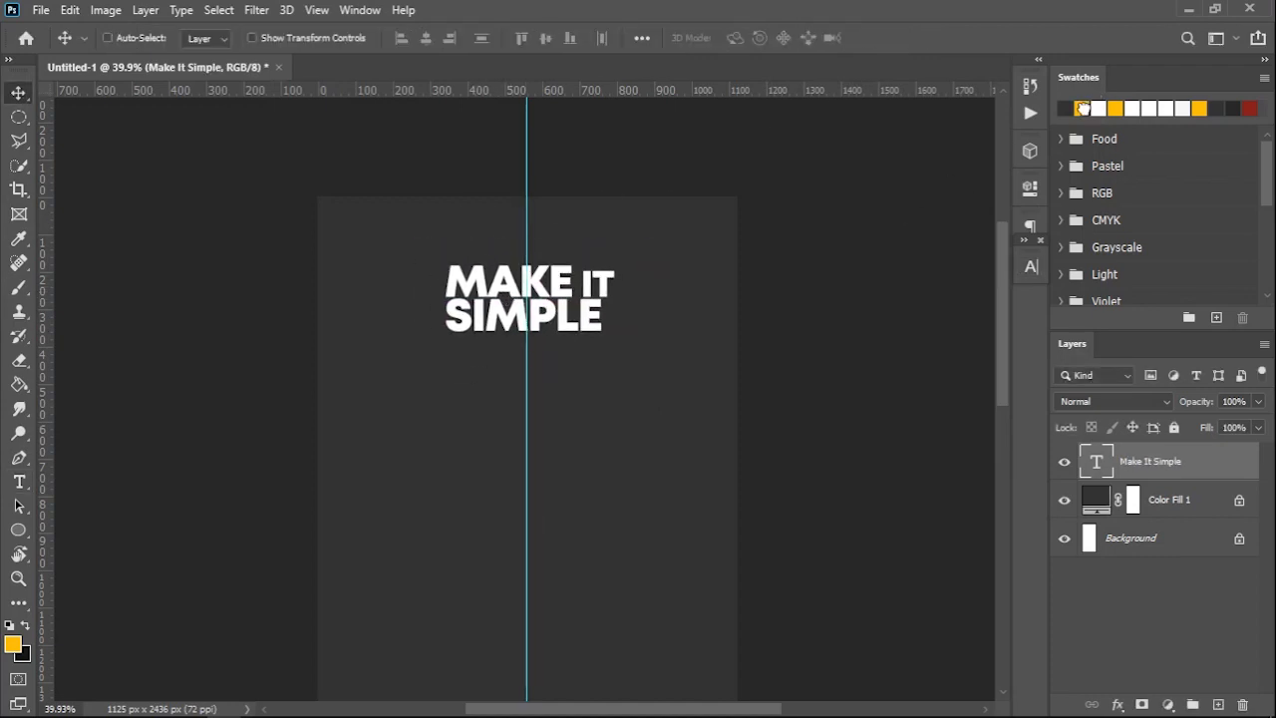
click(1083, 108)
Add a second paragraph text box below the heading reading "Photoshop Tutorials".
key(t)
drag(428, 356, 651, 413)
key(BackSpace)
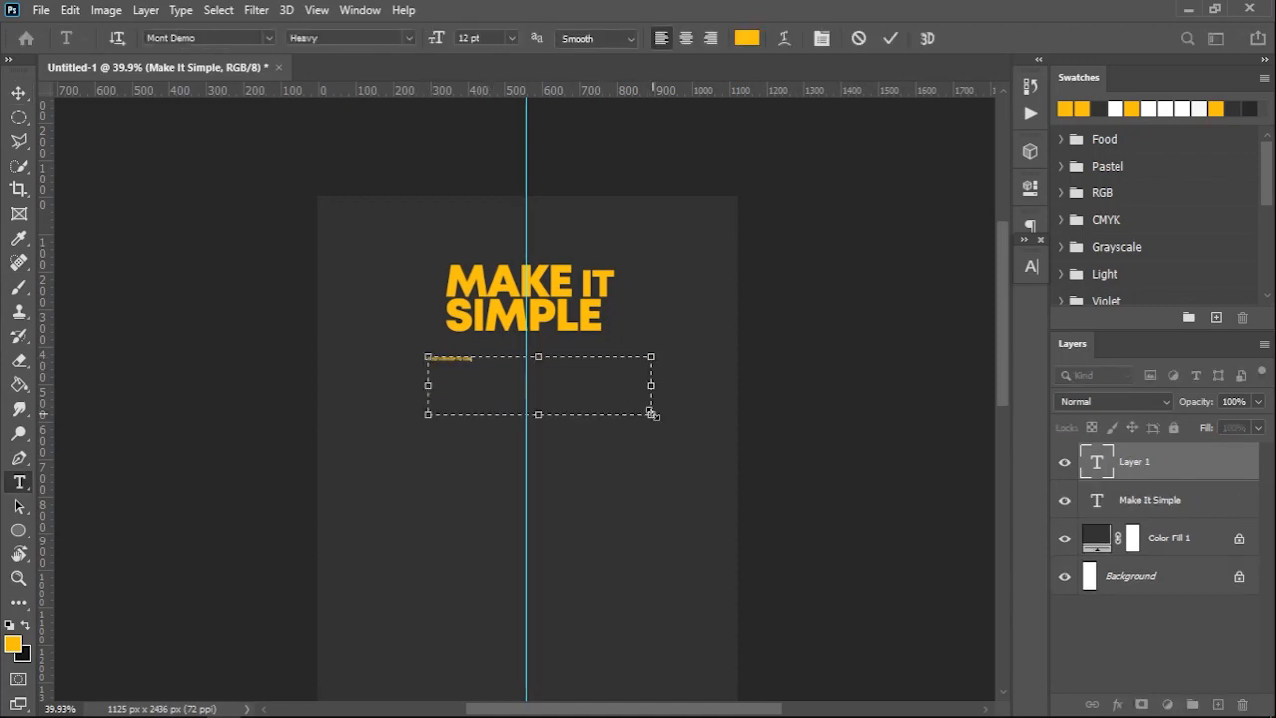
Format the "Photoshop Tutorials" text in white at 34 pt, centre-aligned, and fit it directly beneath the heading.
key(ctrl+a)
click(1035, 266)
click(985, 370)
click(677, 393)
click(1099, 384)
drag(822, 316, 843, 318)
drag(538, 413, 503, 342)
click(686, 38)
click(890, 38)
Group the two text layers, name the group "company name" and lock it completely.
key(v)
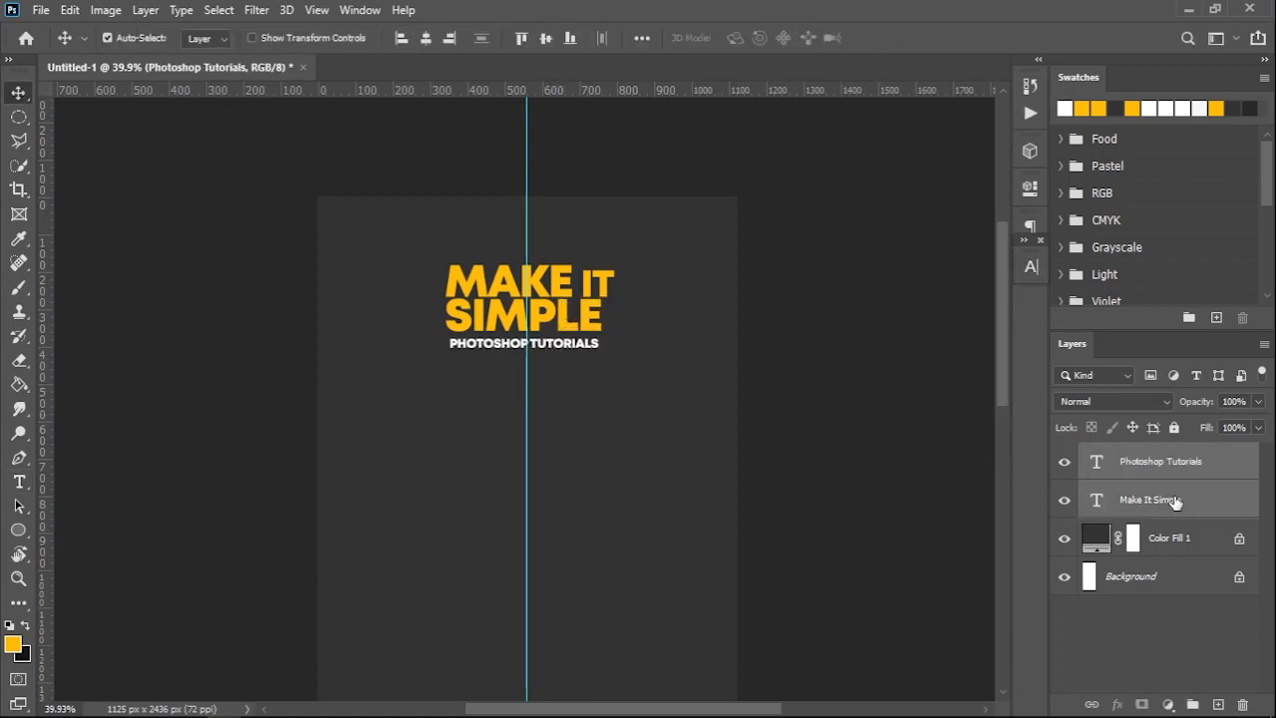
key(ctrl+g)
double_click(1133, 454)
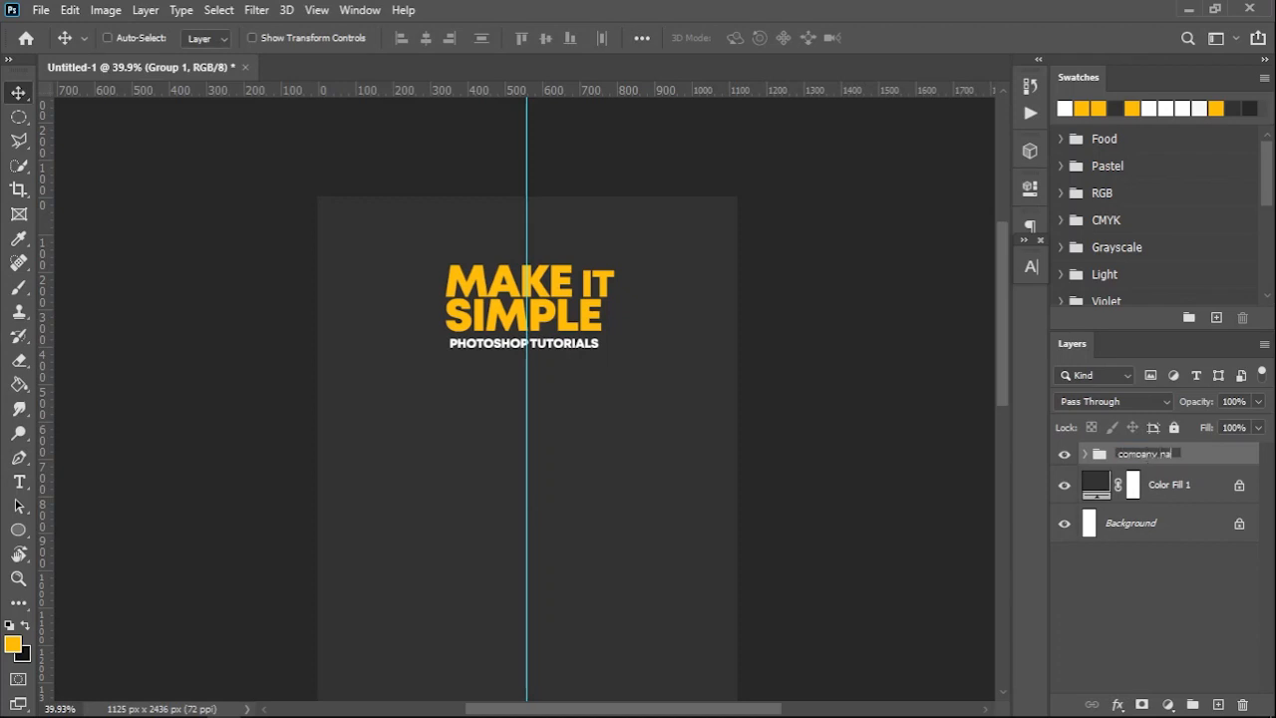
text(company name)
key(Return)
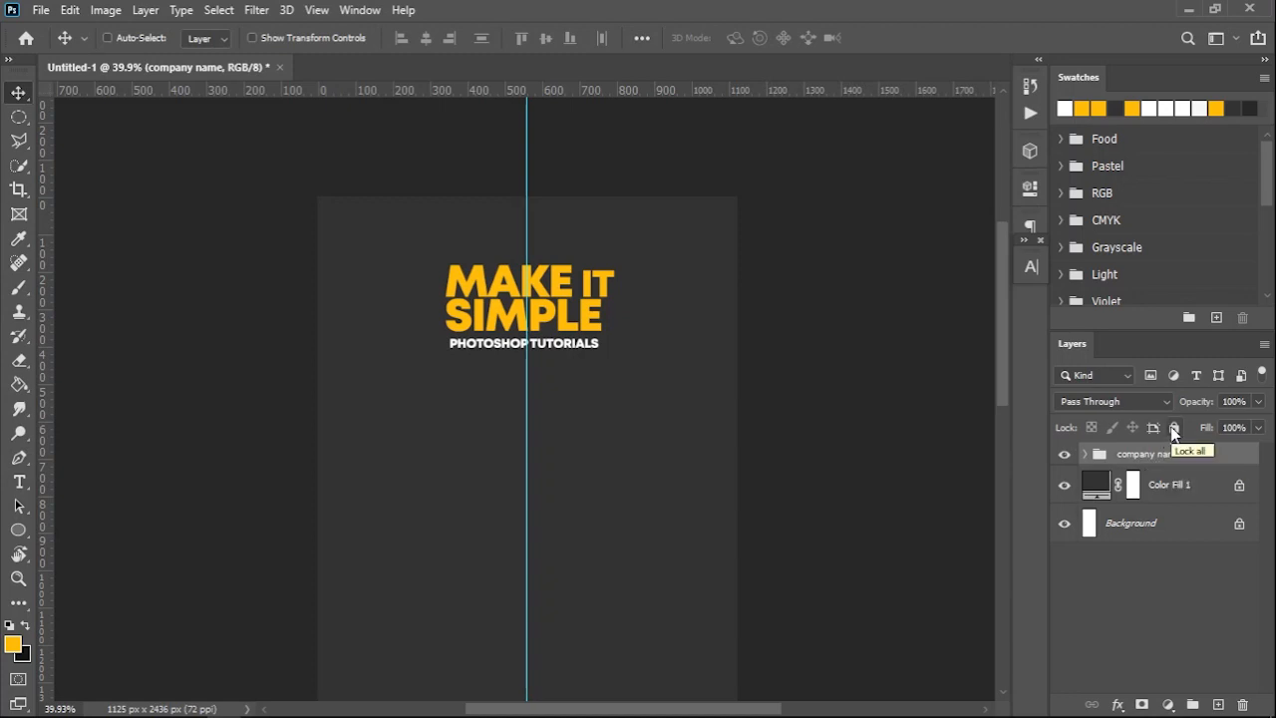
click(1173, 428)
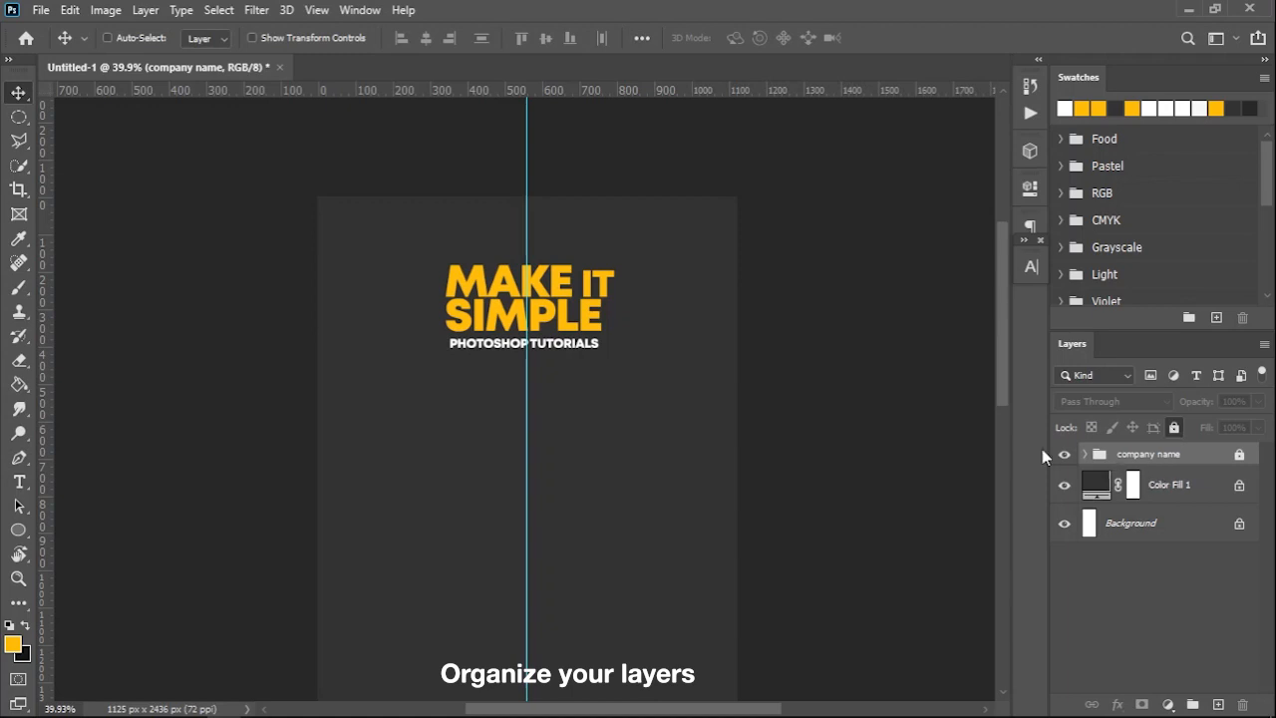
Draw a circular Elliptical Marquee selection about 180 px wide below the logo, right of the centre guide.
scroll(652, 433, down, 2)
scroll(575, 425, down, 3)
scroll(597, 419, down, 1)
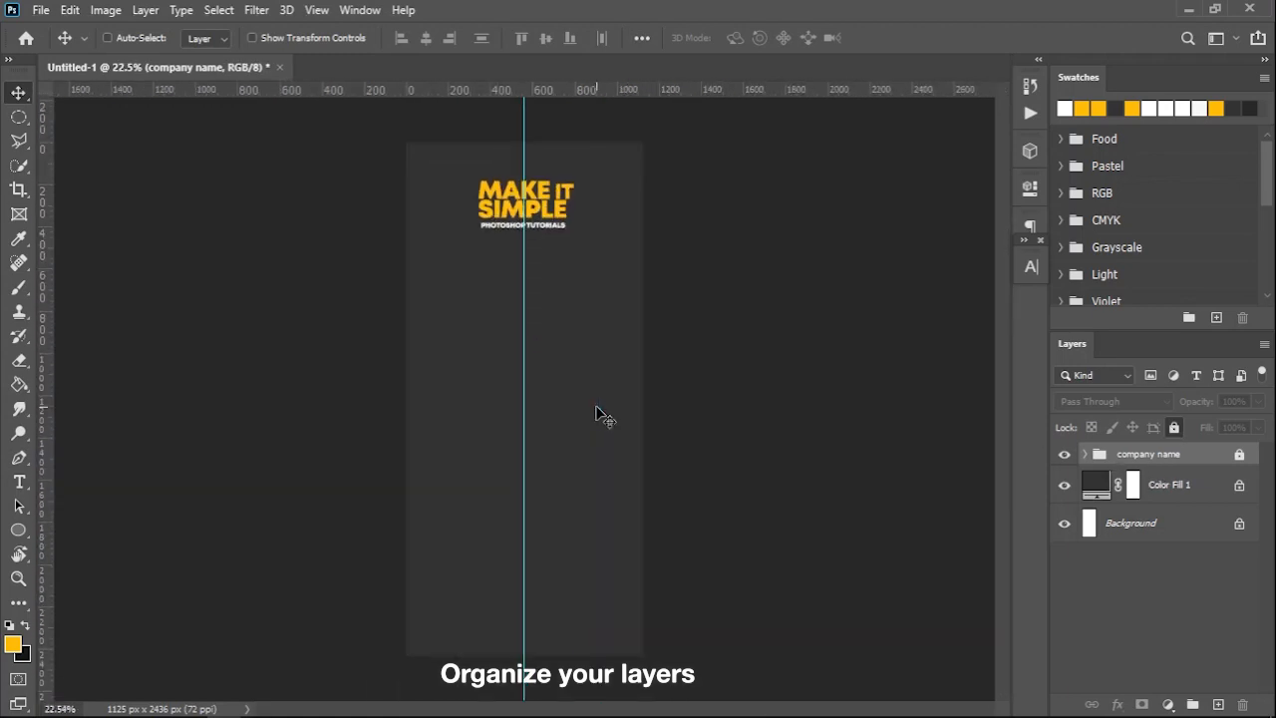
click(19, 117)
click(100, 137)
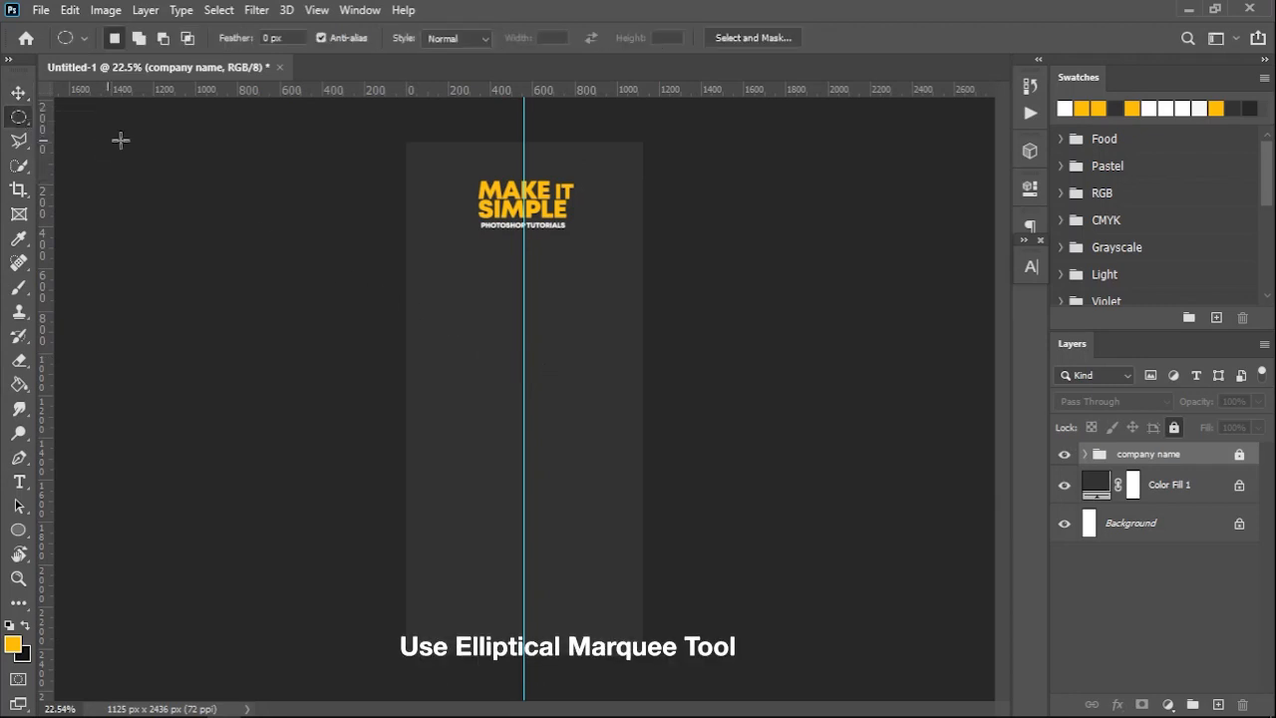
scroll(550, 249, up, 5)
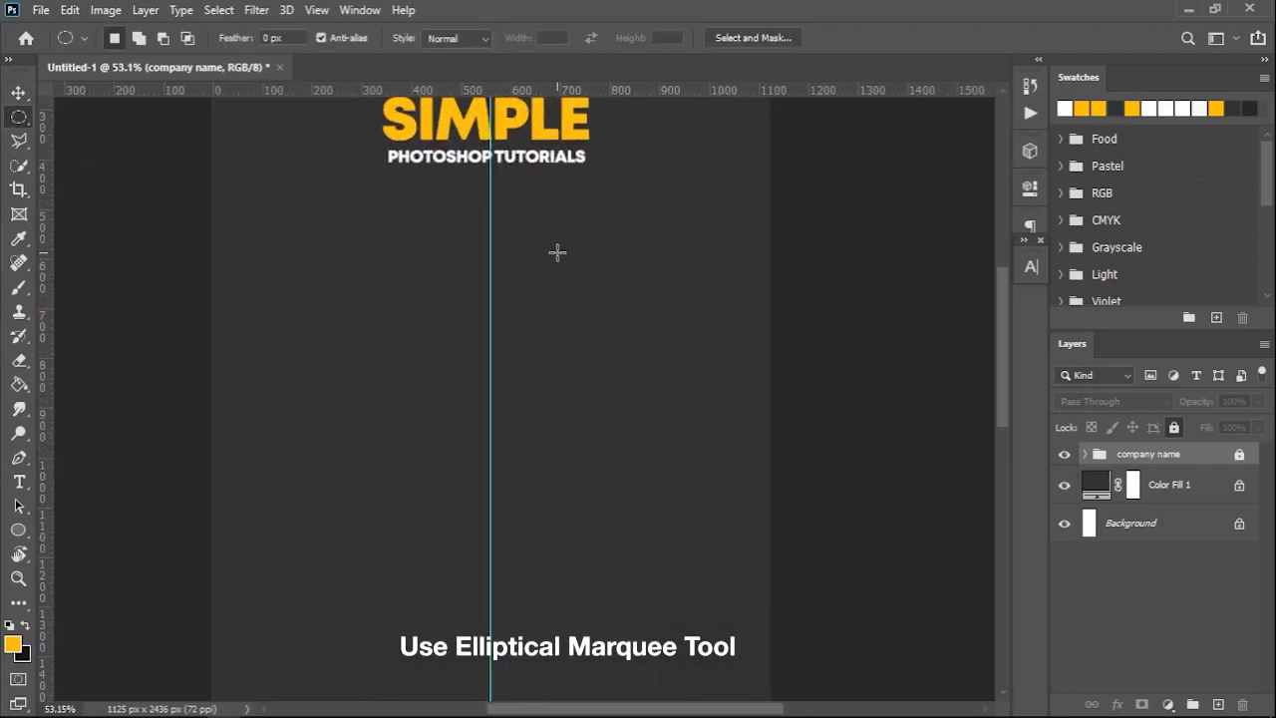
drag(592, 229, 633, 443)
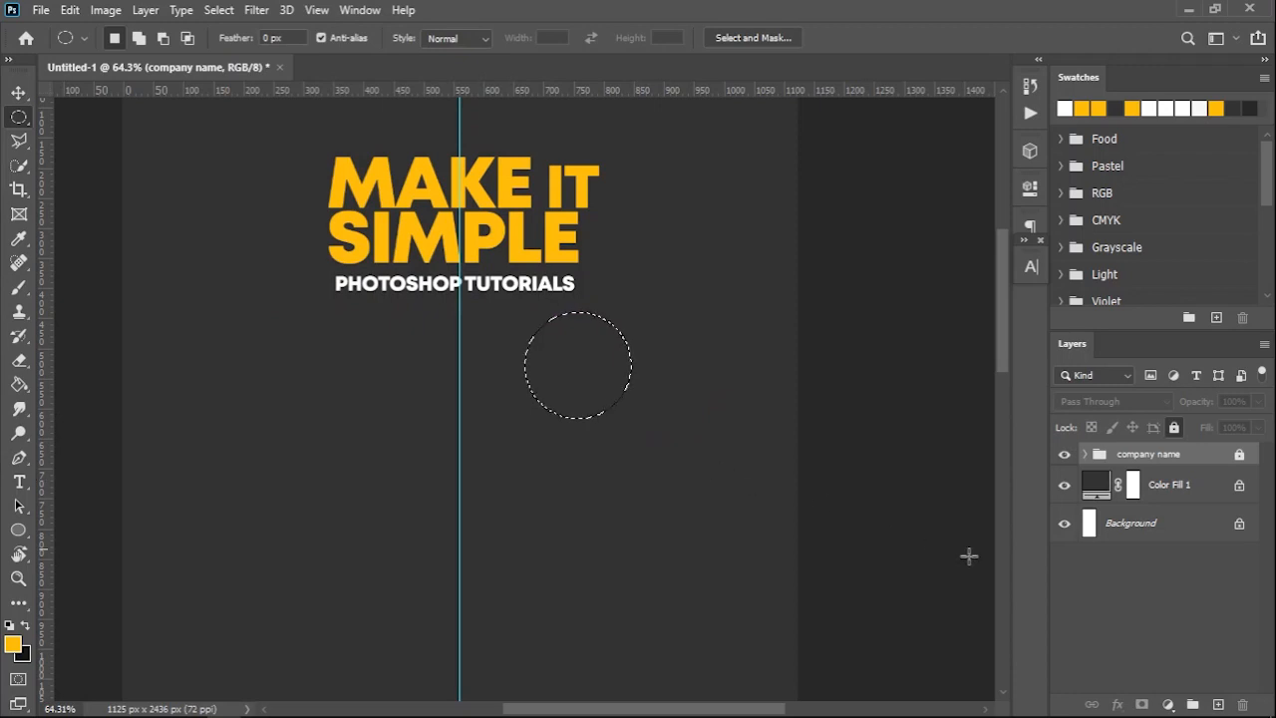
Fill the circular selection with a yellow Solid Color layer and shift the circle slightly down and to the right.
click(1169, 705)
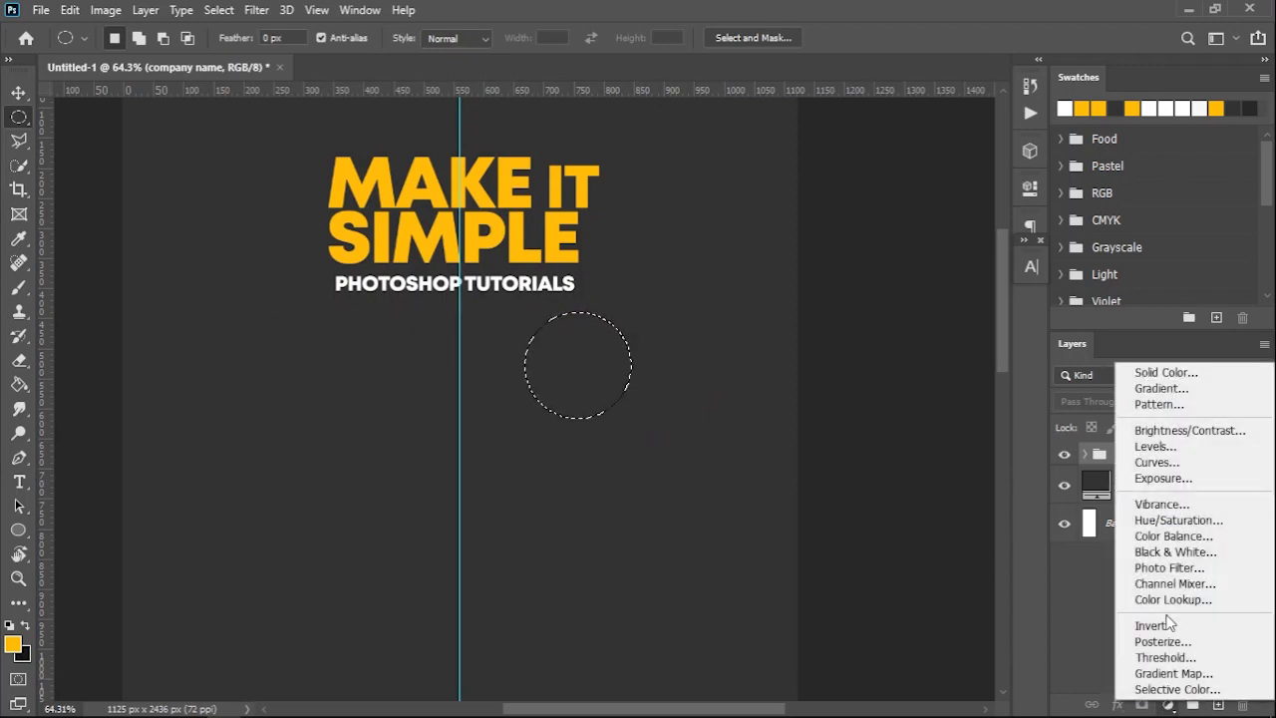
click(1157, 373)
click(1105, 385)
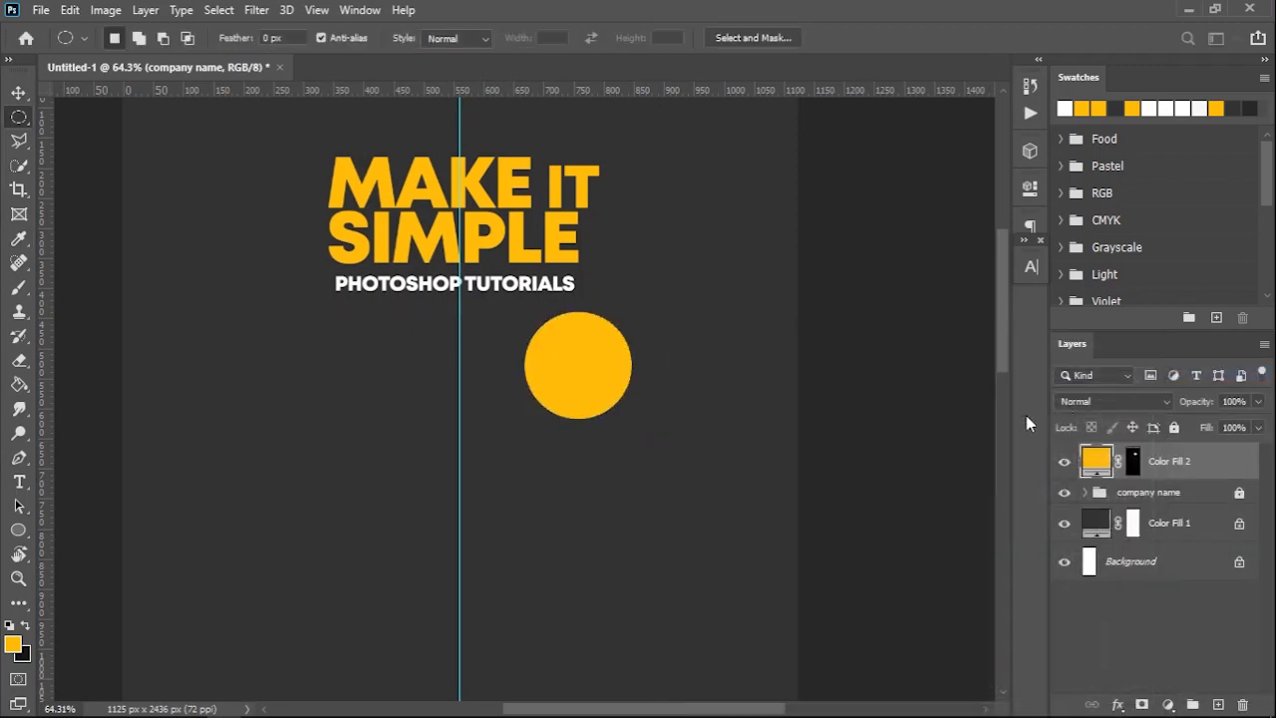
key(v)
drag(598, 367, 620, 405)
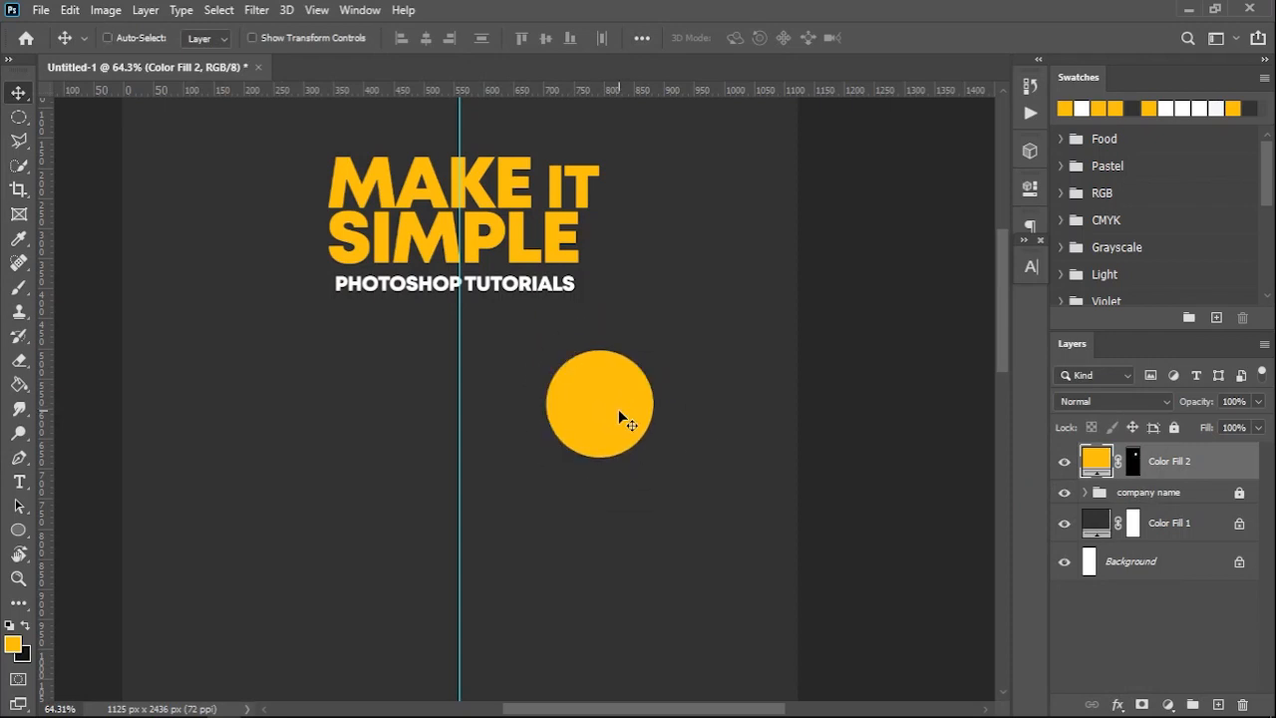
Duplicate the yellow circle four times straight downward to form a vertical column of five circles.
scroll(619, 408, down, 5)
scroll(619, 417, down, 1)
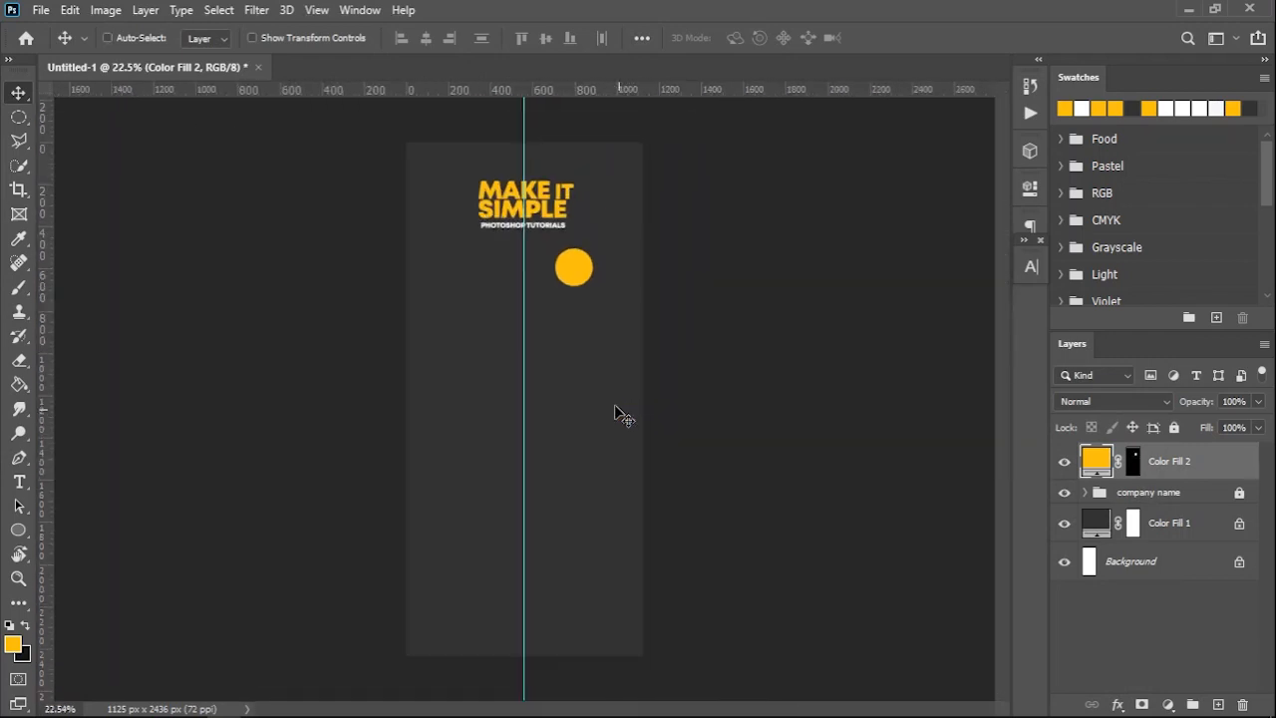
scroll(582, 297, up, 4)
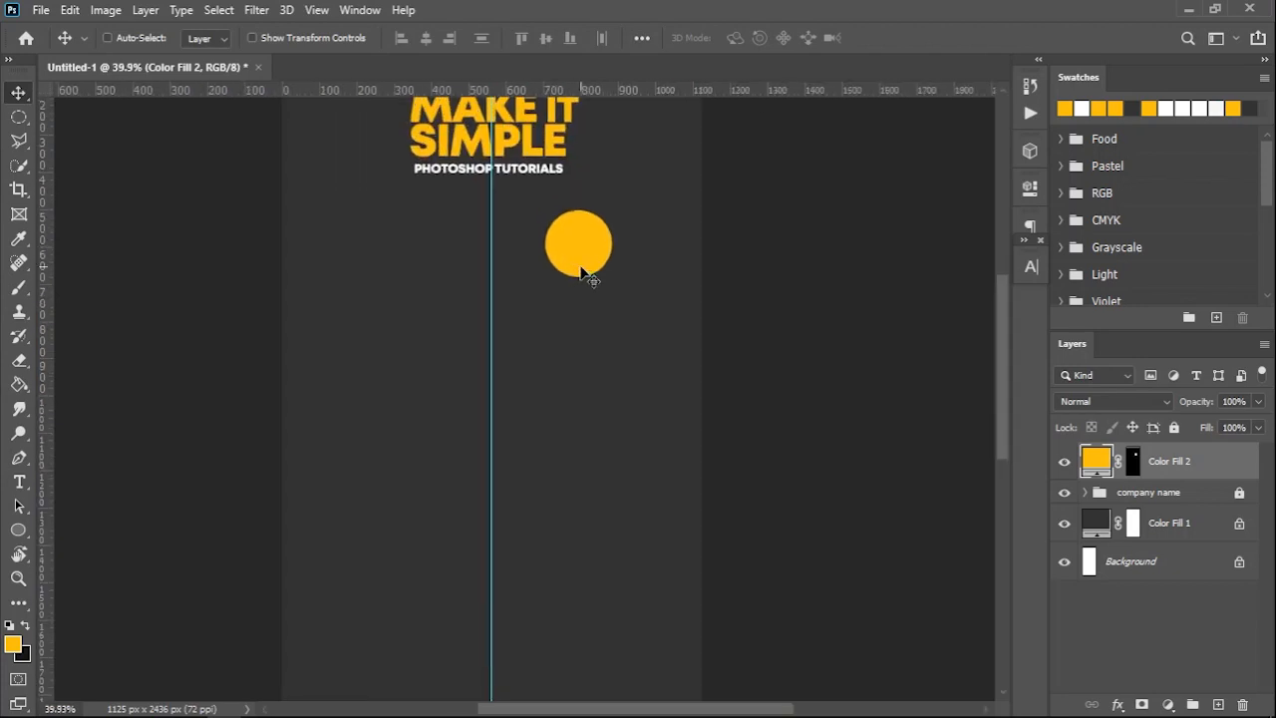
drag(587, 258, 603, 461)
scroll(598, 438, down, 2)
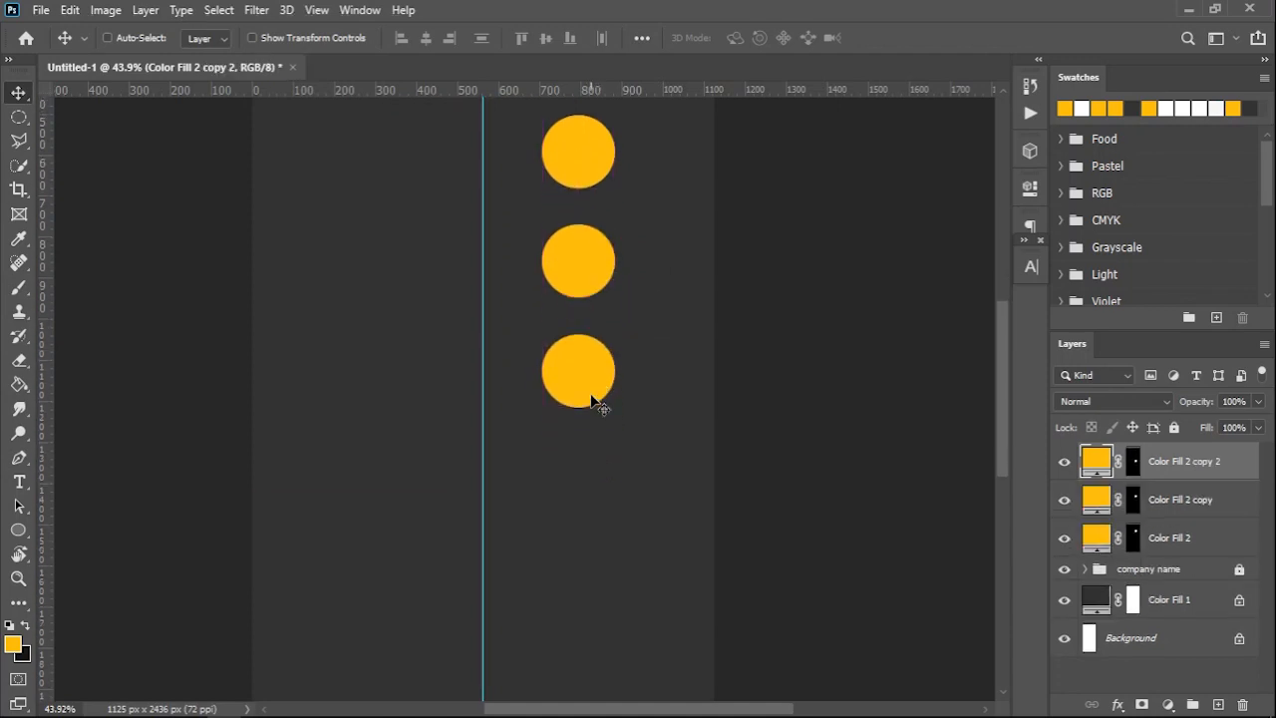
drag(584, 362, 586, 482)
scroll(588, 466, down, 3)
drag(586, 377, 594, 498)
scroll(594, 498, down, 2)
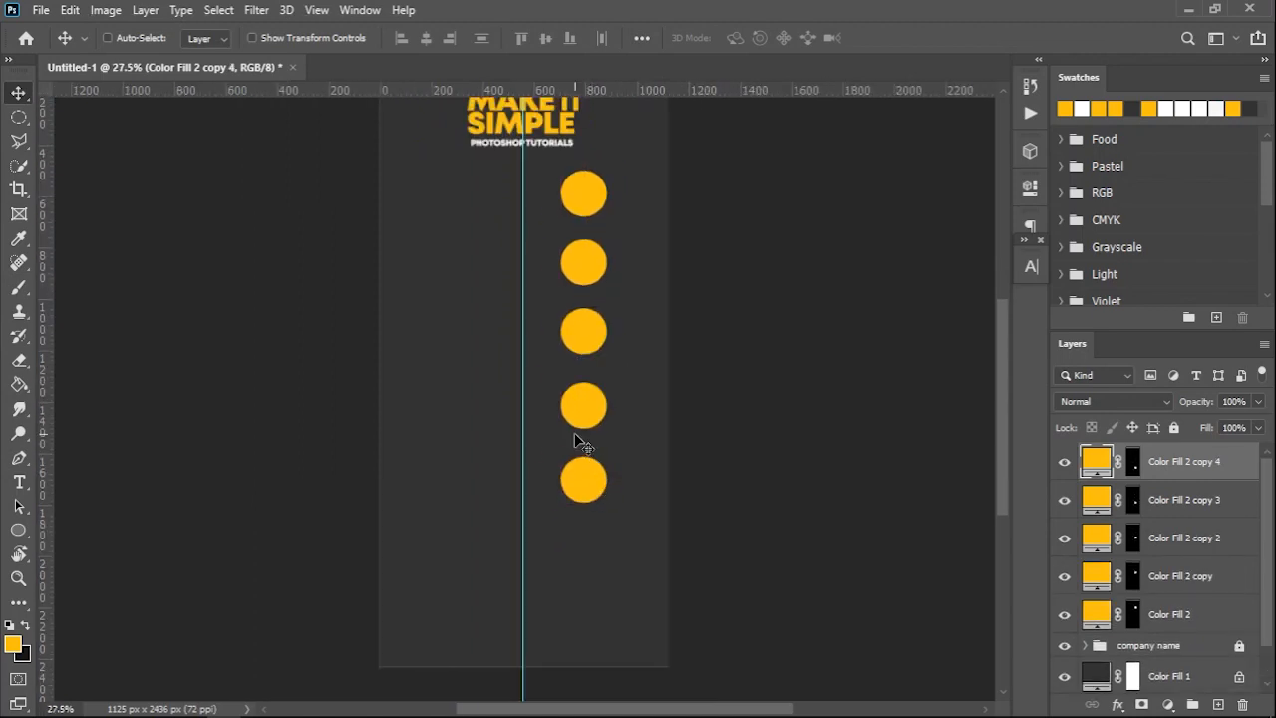
Add a text box reading "PERSON'S NAME" to the left of the topmost yellow circle, below the logo.
scroll(376, 243, up, 1)
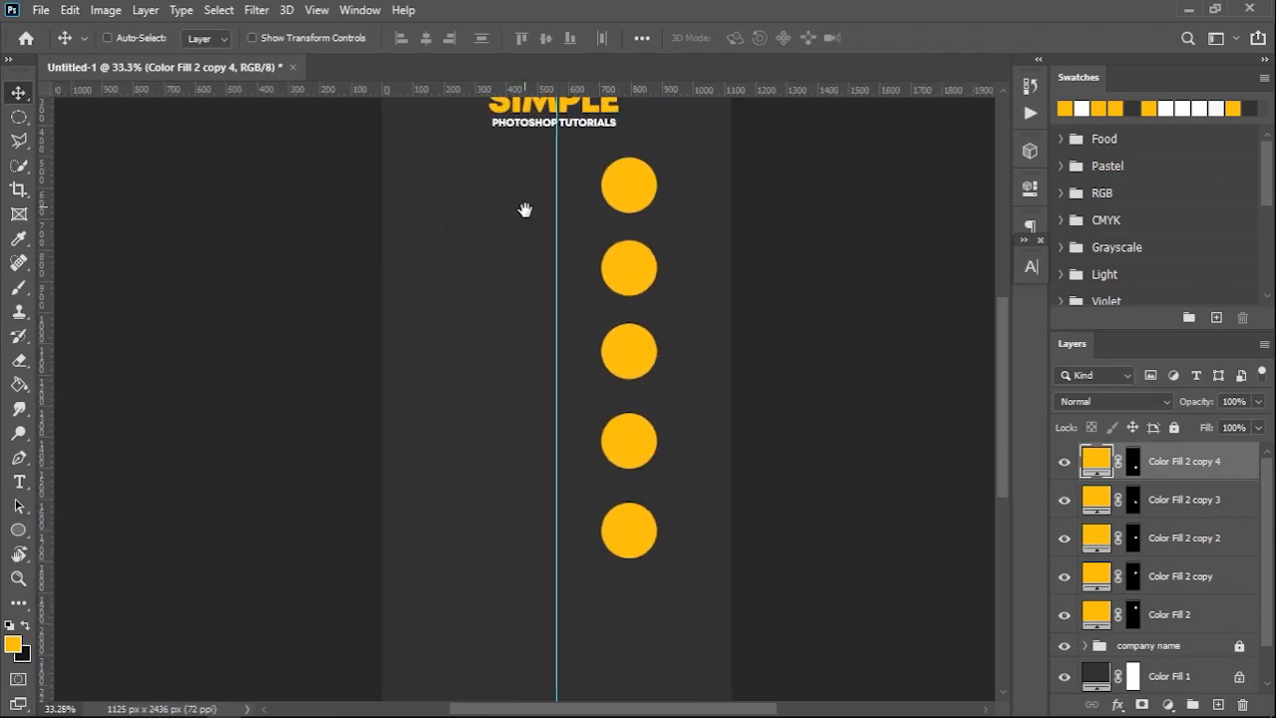
drag(526, 210, 550, 333)
scroll(542, 339, up, 1)
key(t)
drag(448, 284, 556, 321)
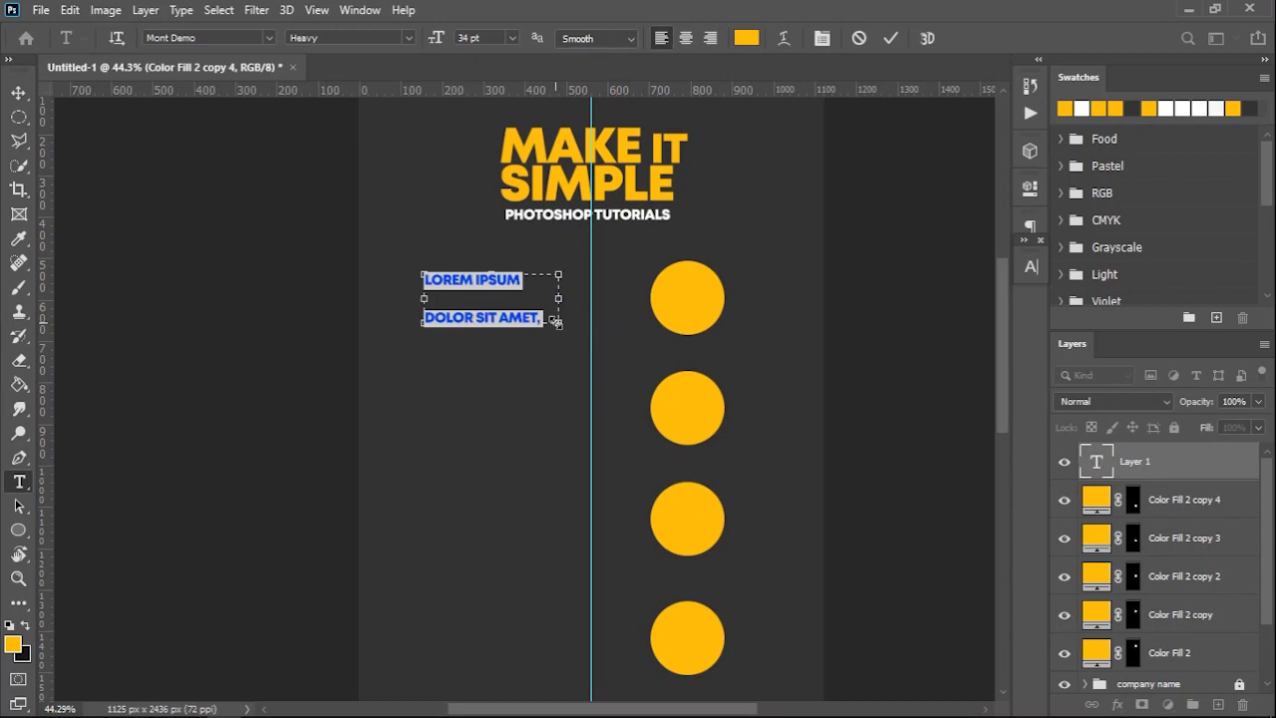
key(BackSpace)
text(PERSON'S NAME)
Set the font size of the "PERSON'S NAME" text to 50 pt.
key(ctrl+a)
click(500, 38)
key(Up)
key(Up)
key(Up)
key(Up)
key(Up)
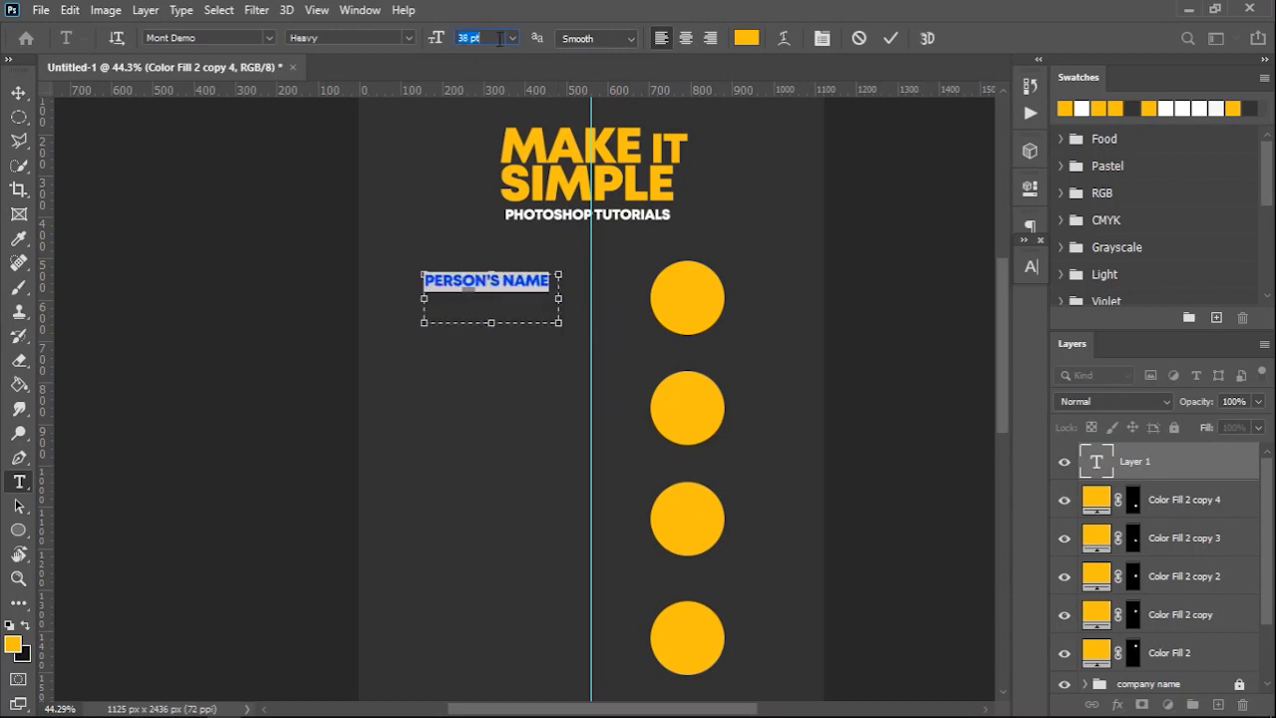
key(Up)
key(Up)
key(Up)
key(Up)
key(Up)
key(Up)
key(Up)
key(Up)
key(Up)
key(Up)
key(Up)
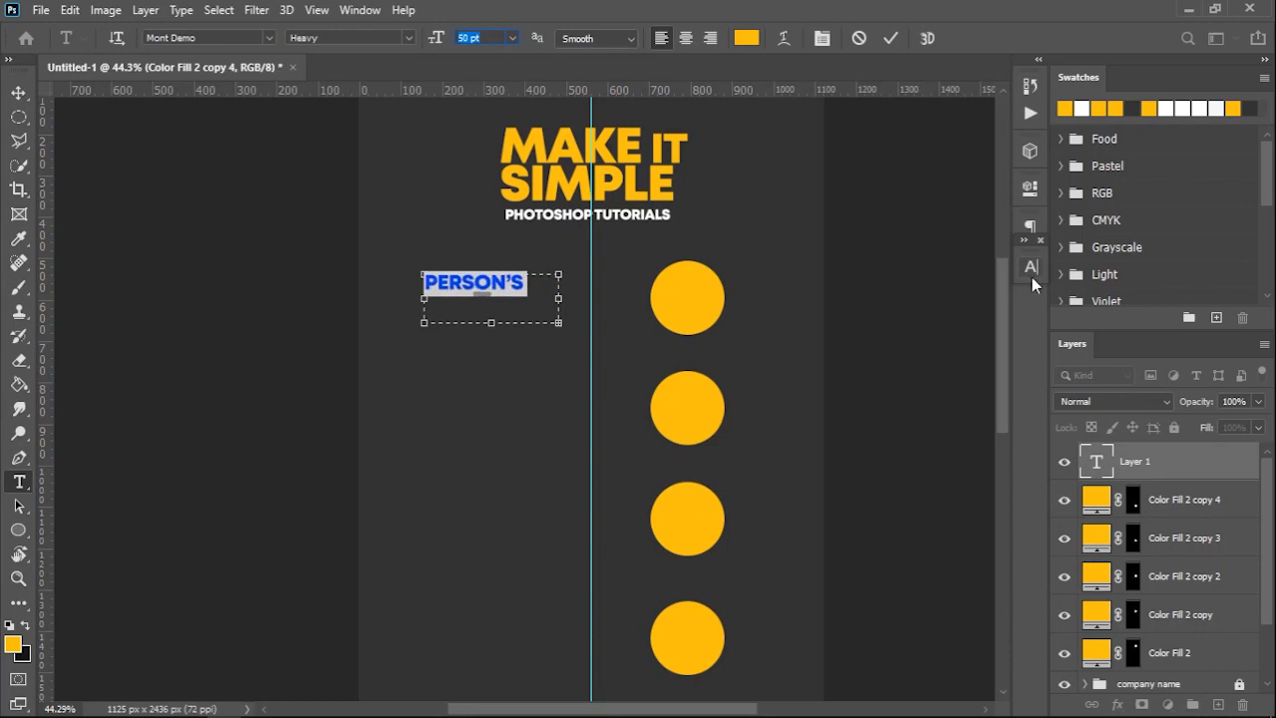
Tighten the leading of the "PERSON'S NAME" text to 48 pt and shift the text slightly right and up.
click(1032, 279)
click(977, 315)
key(Down)
key(Down)
key(Down)
key(Down)
key(Down)
key(Down)
key(Down)
key(Down)
key(Down)
key(Down)
key(Down)
key(Down)
click(892, 37)
drag(470, 294, 489, 284)
Draw a placeholder paragraph text box under the name heading and set its font to Roboto Medium.
drag(430, 325, 628, 416)
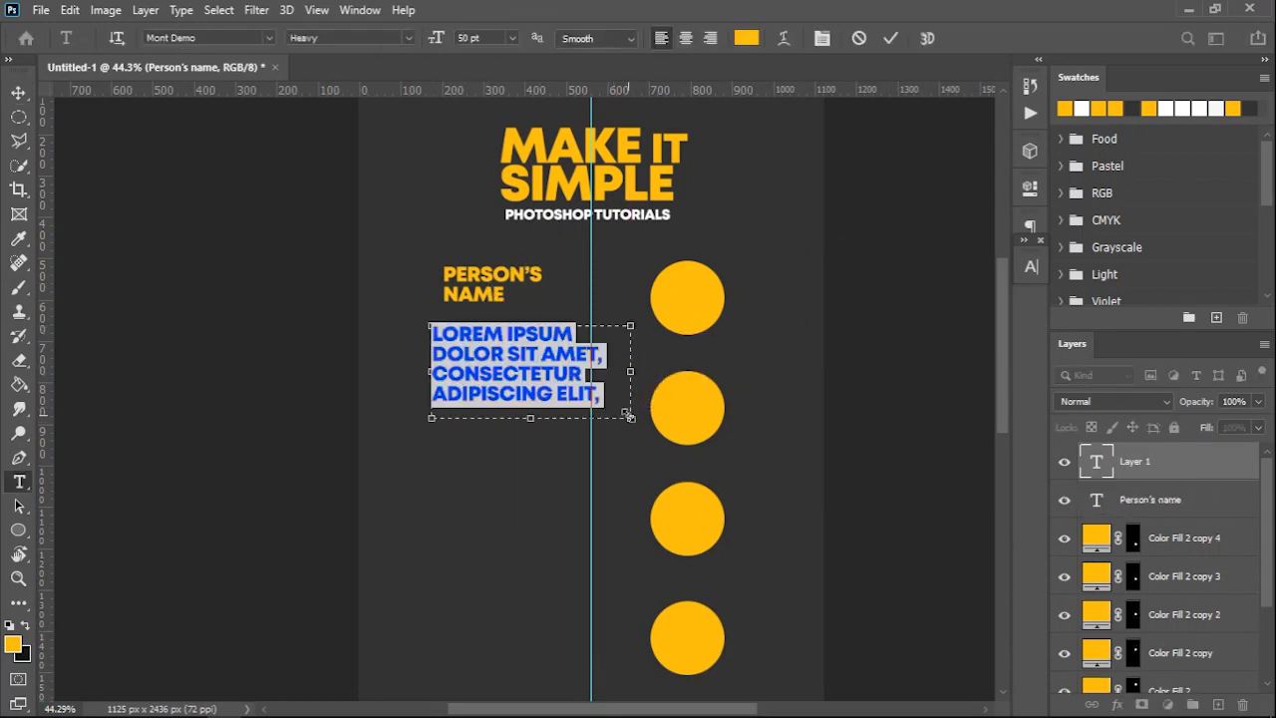
click(1028, 269)
click(920, 295)
click(921, 368)
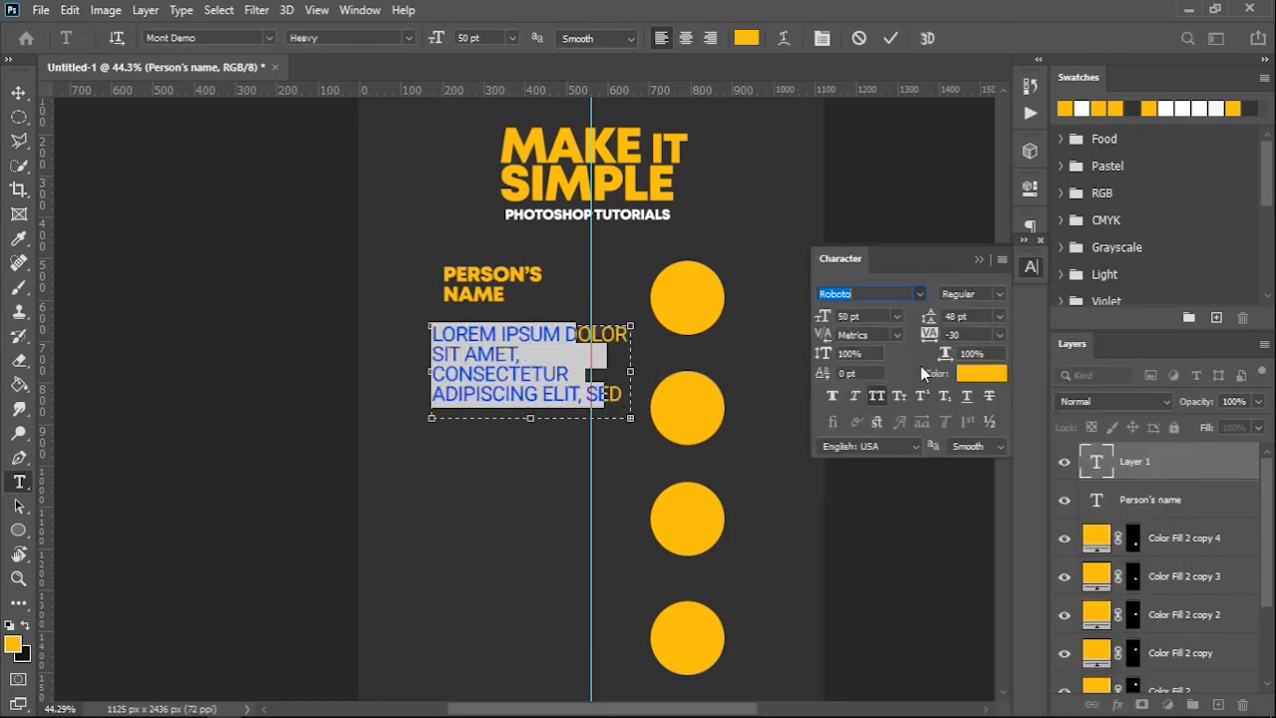
click(994, 295)
click(983, 462)
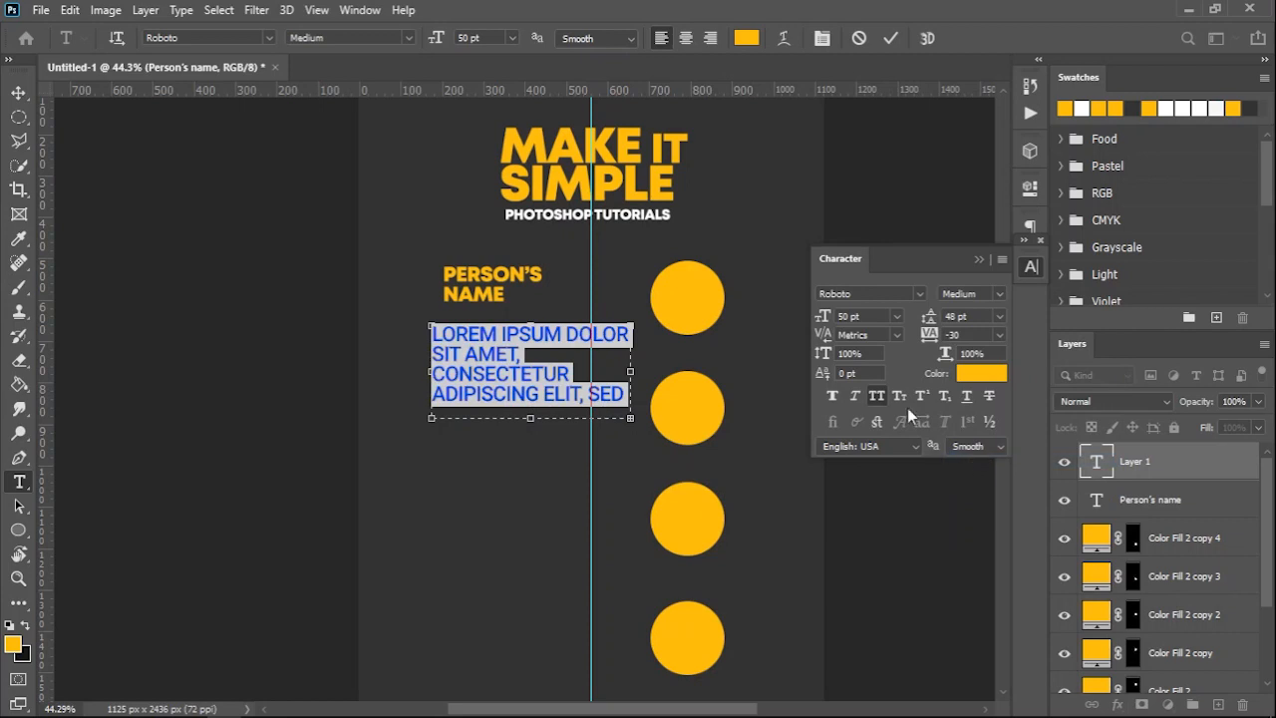
Set the placeholder paragraph's font size to 30 pt and its leading to 35 pt.
click(862, 316)
scroll(863, 316, down, 19)
scroll(866, 316, down, 1)
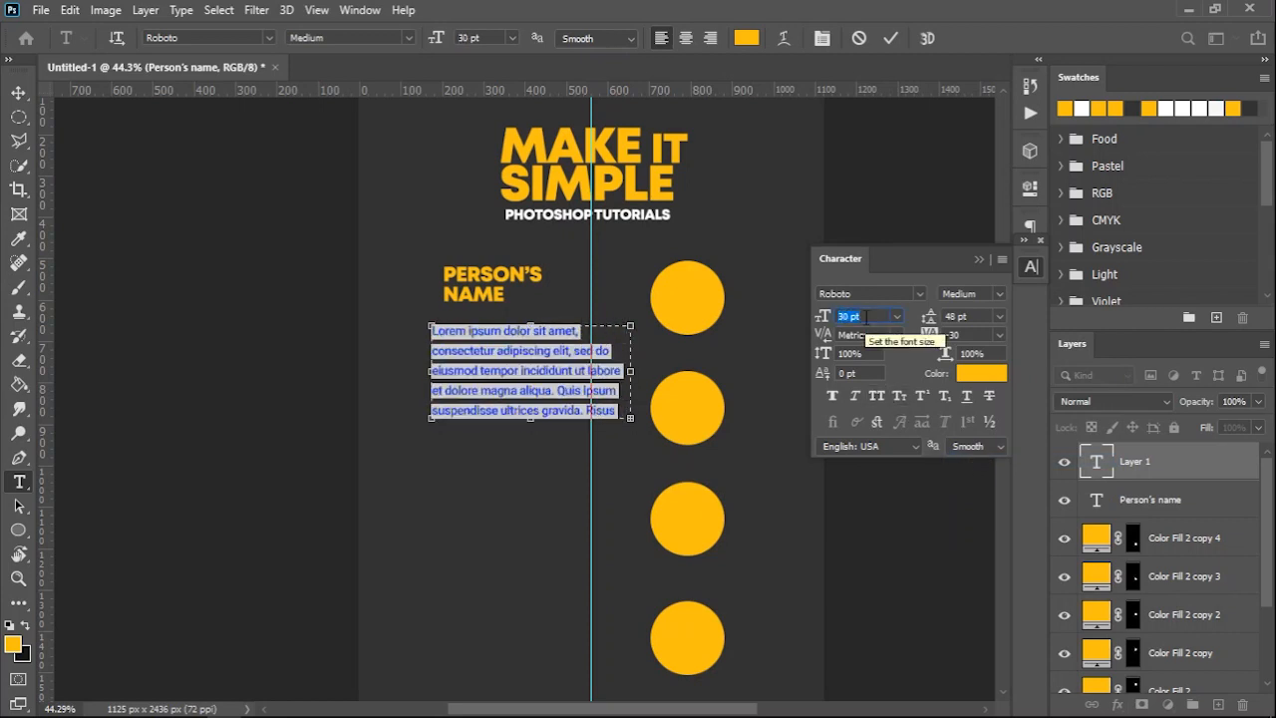
click(955, 316)
scroll(955, 316, down, 13)
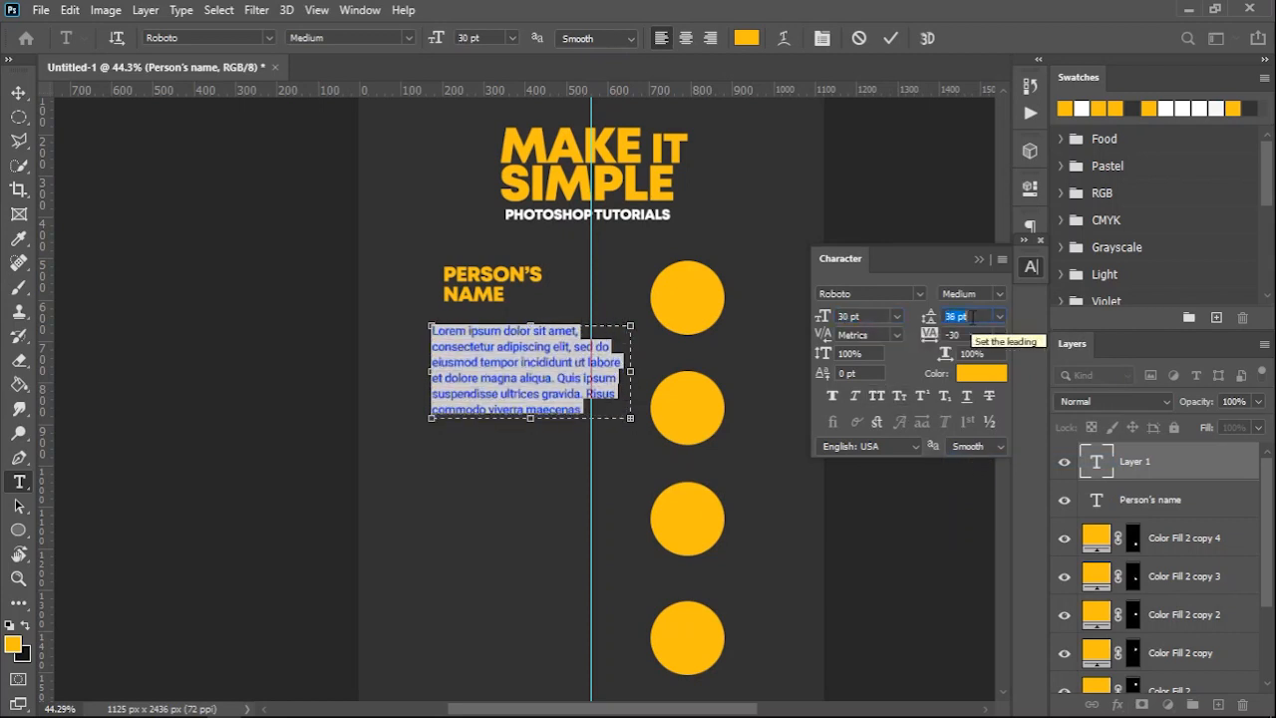
Change the placeholder paragraph's text colour to white (ffffff).
click(997, 373)
text(ffffff)
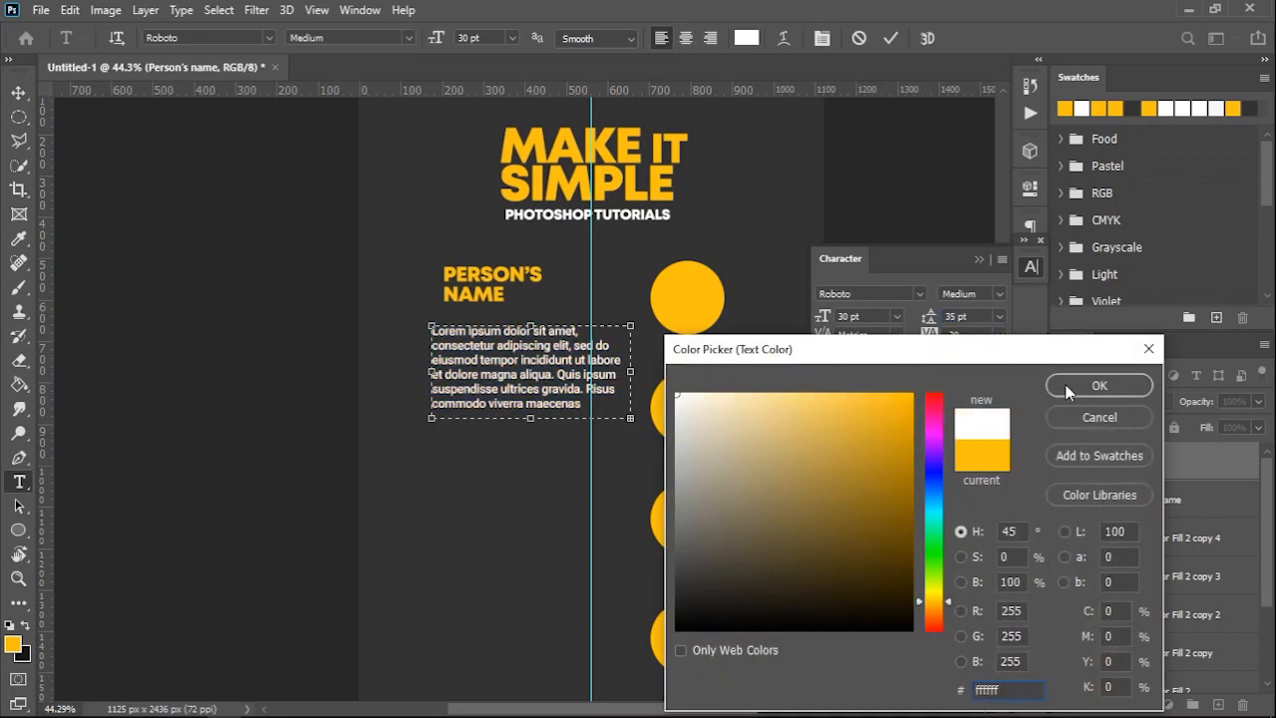
click(1087, 383)
Shrink the paragraph box to about 422 × 108 px and align it directly beneath the "PERSON'S NAME" heading.
drag(630, 417, 605, 352)
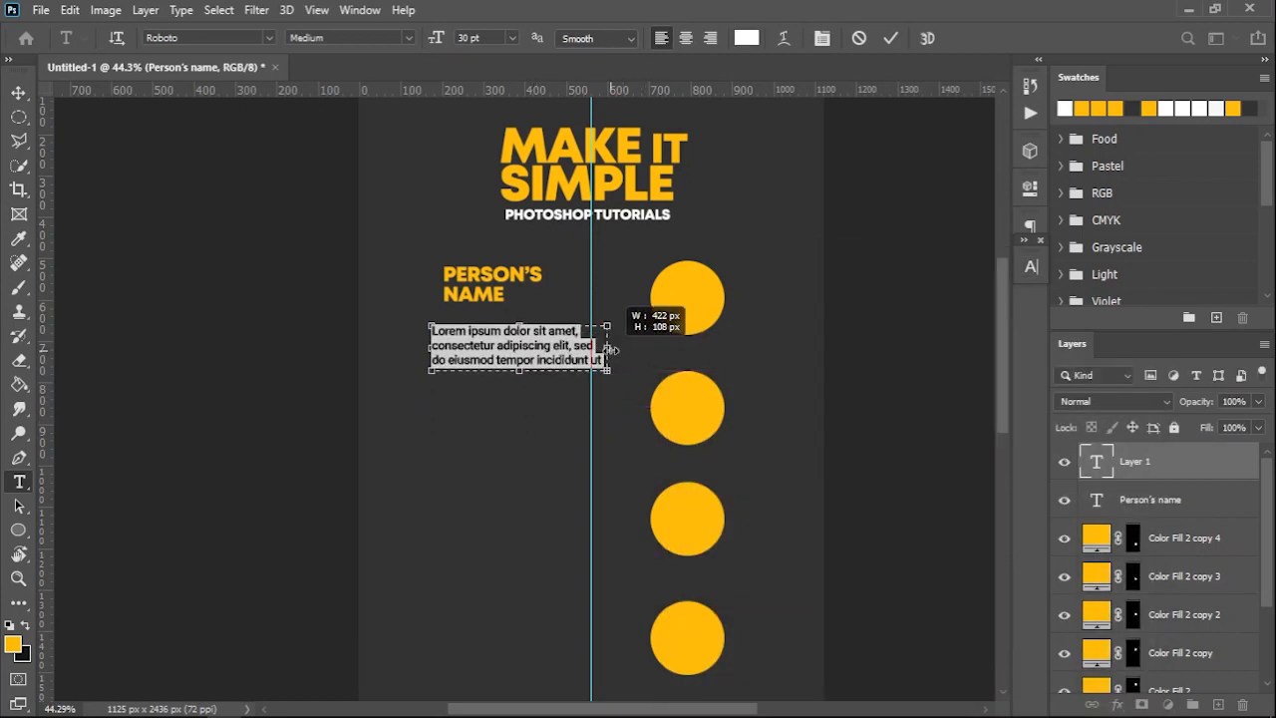
click(891, 38)
key(v)
drag(466, 341, 477, 323)
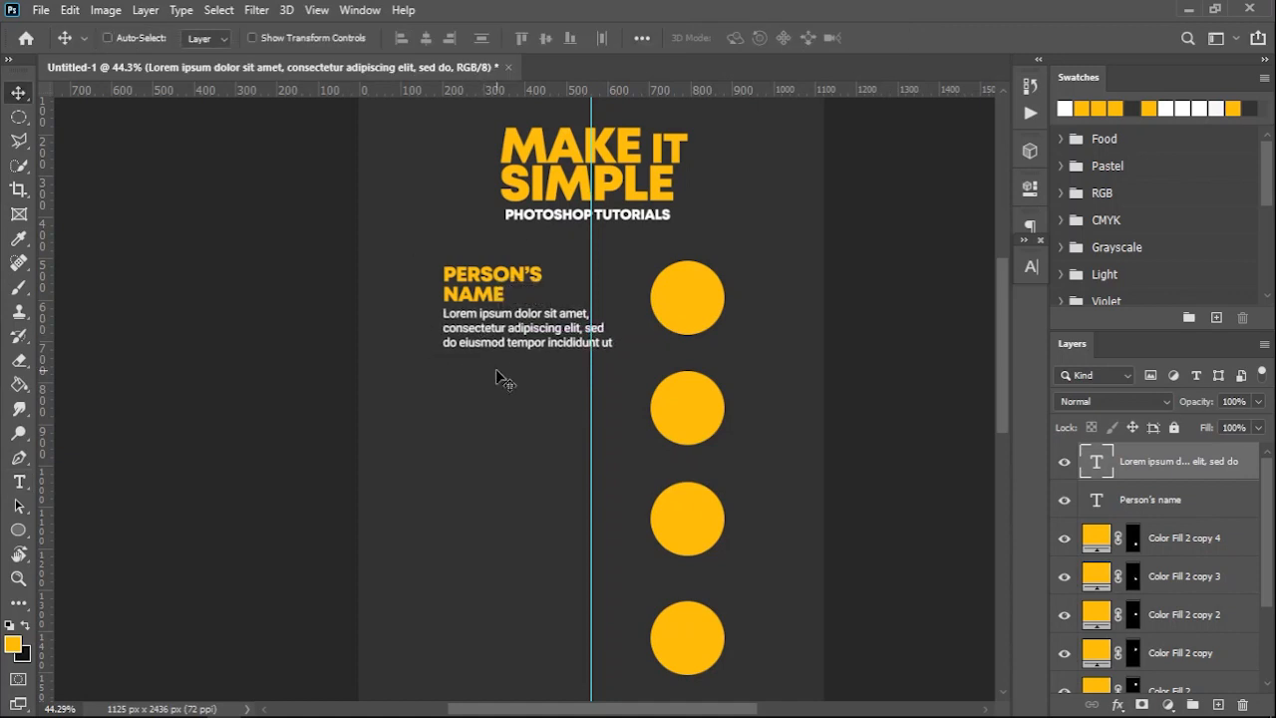
Group the heading and paragraph text layers and name the group "name".
shift+click(1194, 504)
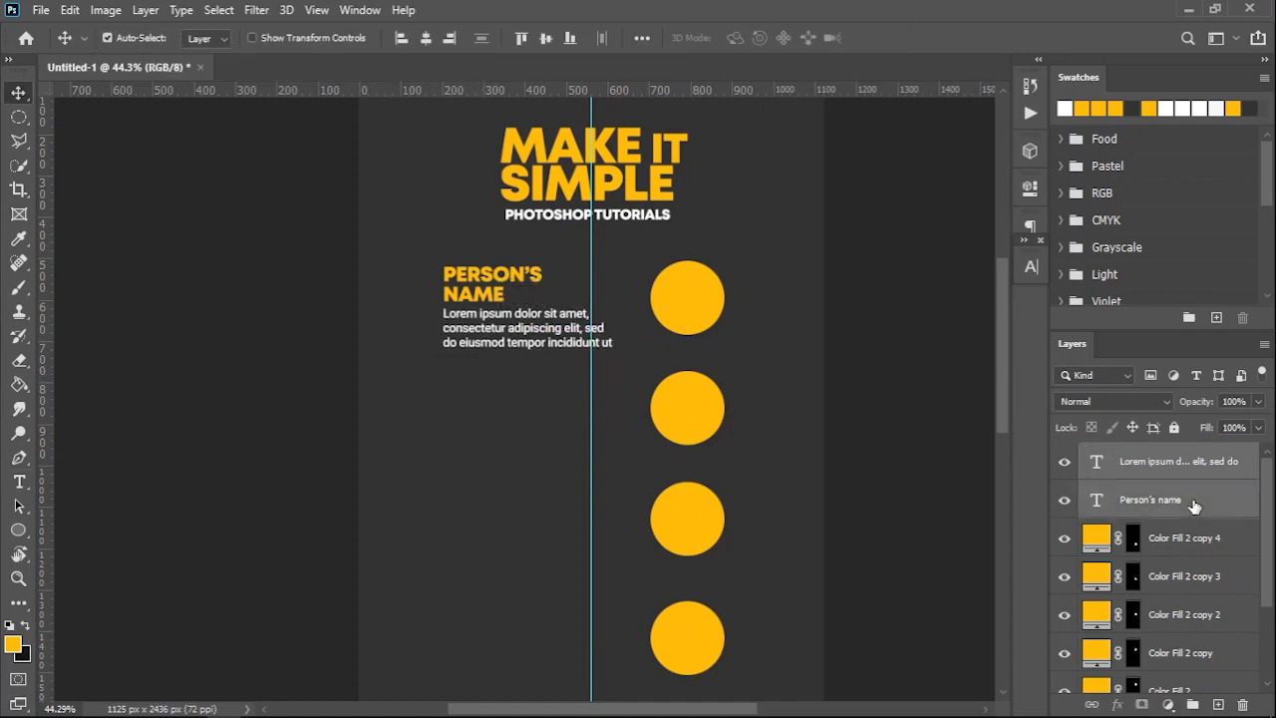
key(ctrl+g)
double_click(1136, 454)
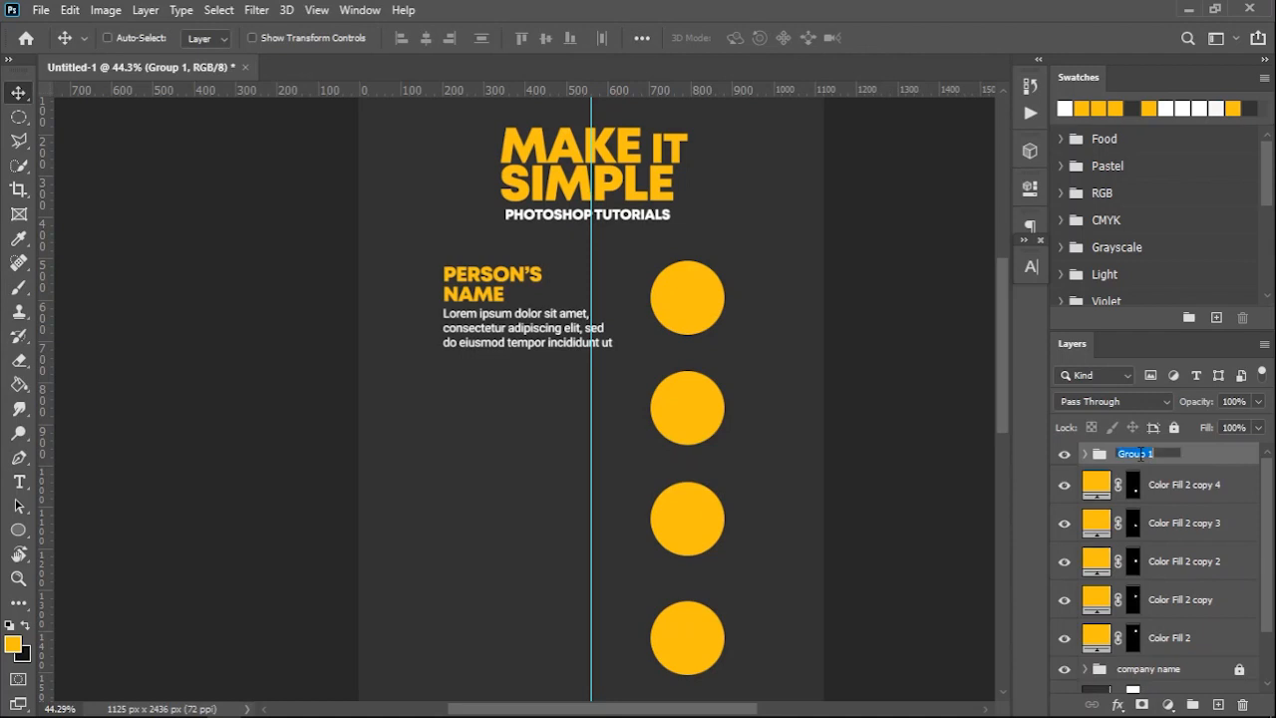
key(Return)
click(1085, 454)
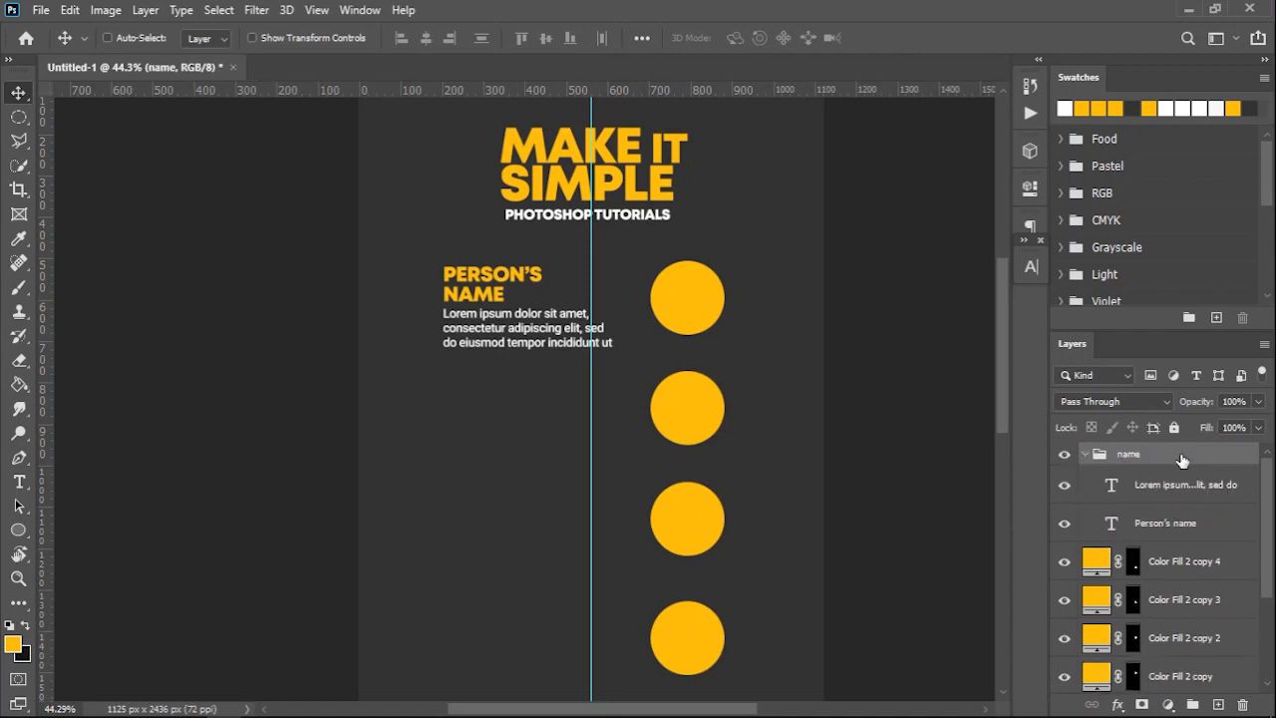
click(1086, 454)
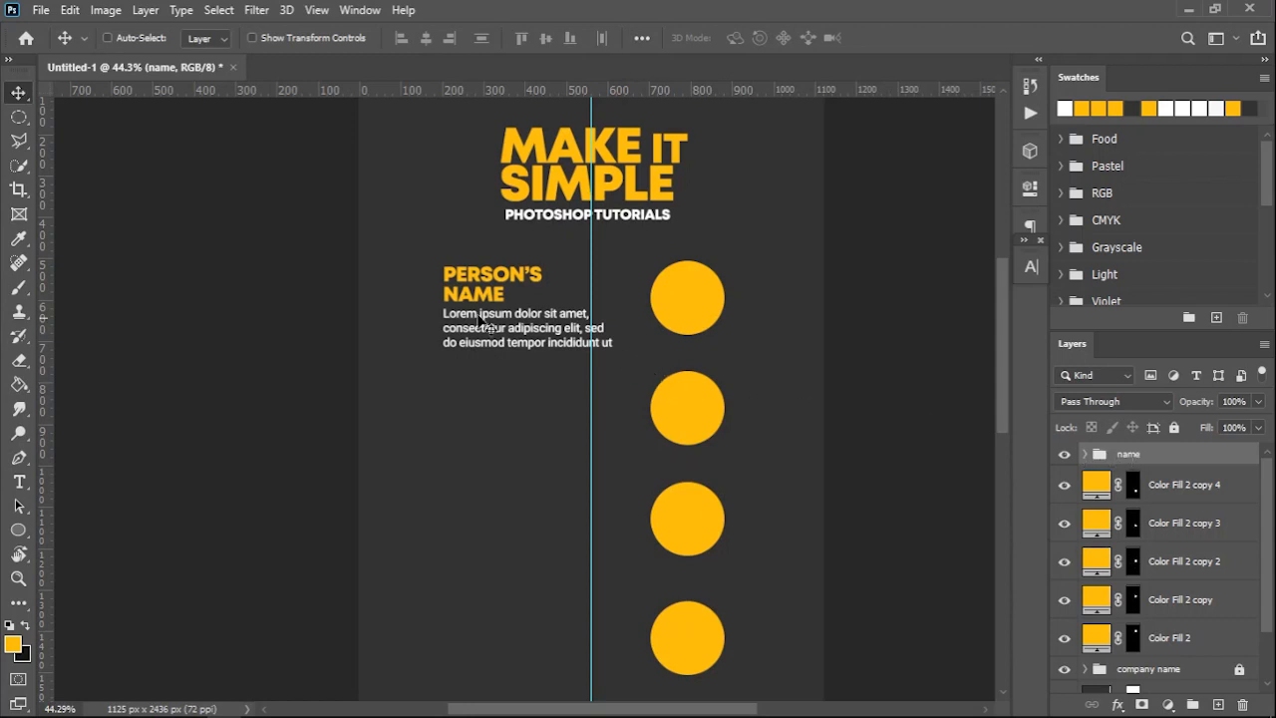
Duplicate the heading and paragraph block four times straight down so each yellow circle has its own text.
drag(356, 265, 491, 439)
scroll(503, 458, down, 3)
alt+shift+drag(487, 328, 487, 438)
drag(487, 527, 472, 410)
alt+shift+drag(489, 334, 497, 557)
scroll(498, 553, down, 3)
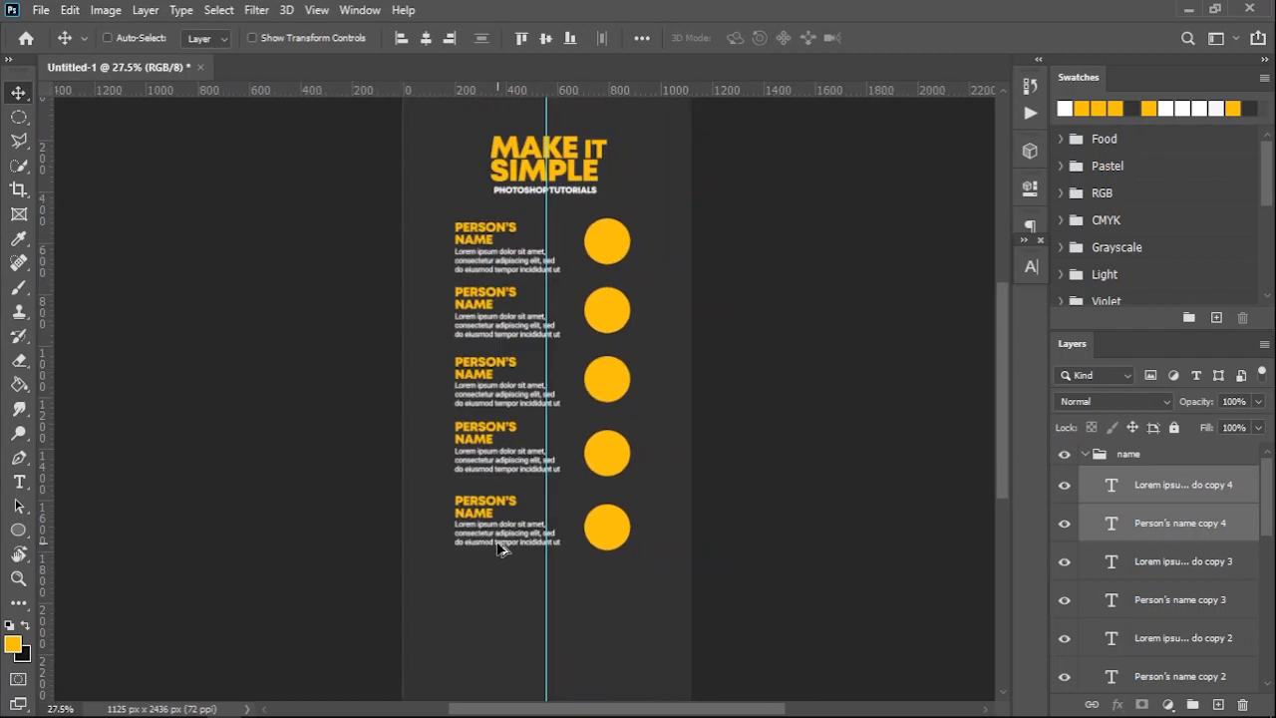
Select all text blocks and circles together and nudge them slightly down, away from the logo.
scroll(498, 549, down, 2)
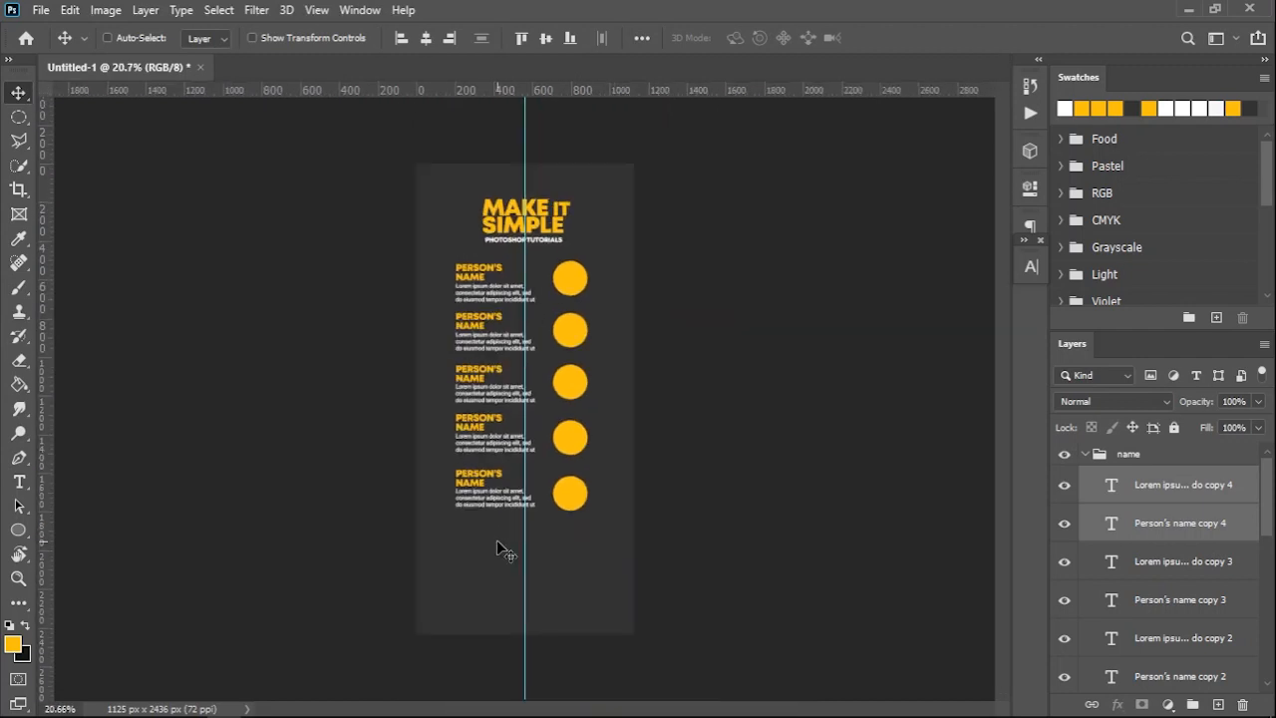
key(ctrl)
drag(329, 266, 662, 489)
key(Down)
key(Down)
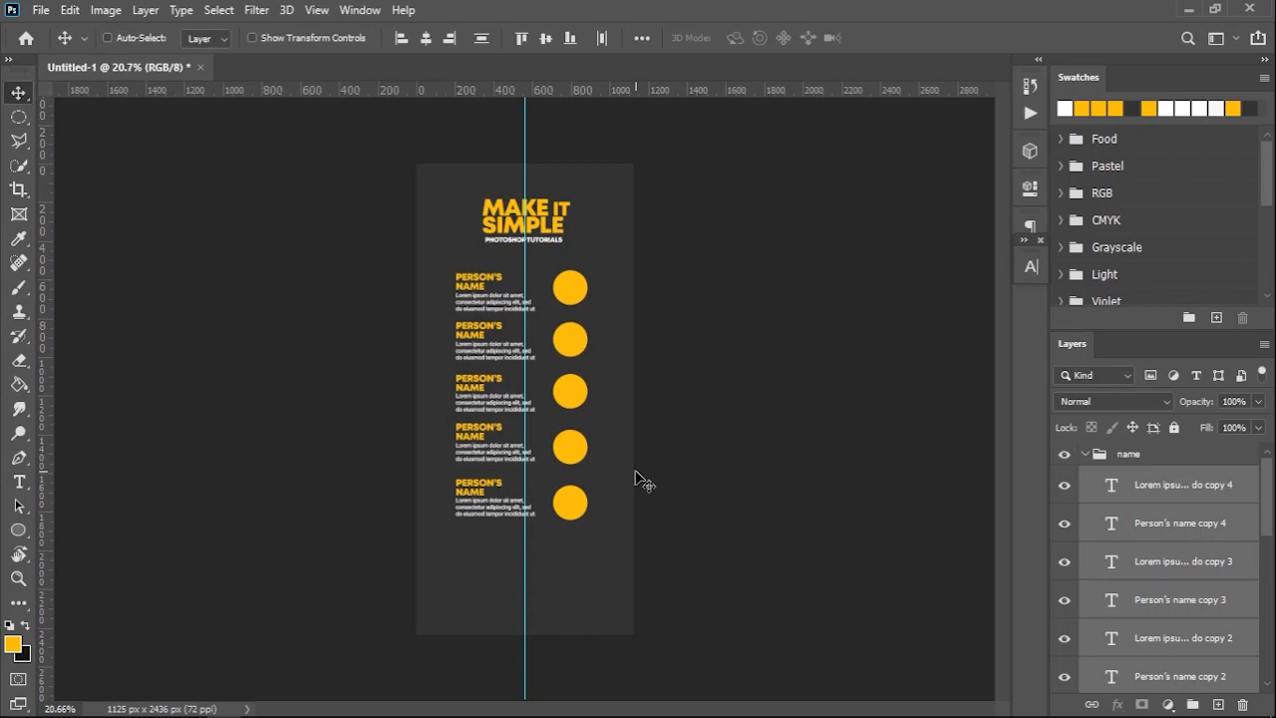
Place the five photos from the "New folder (2)" folder in File Explorer into the Photoshop document, above layer Color Fill 2 copy 4.
click(1088, 457)
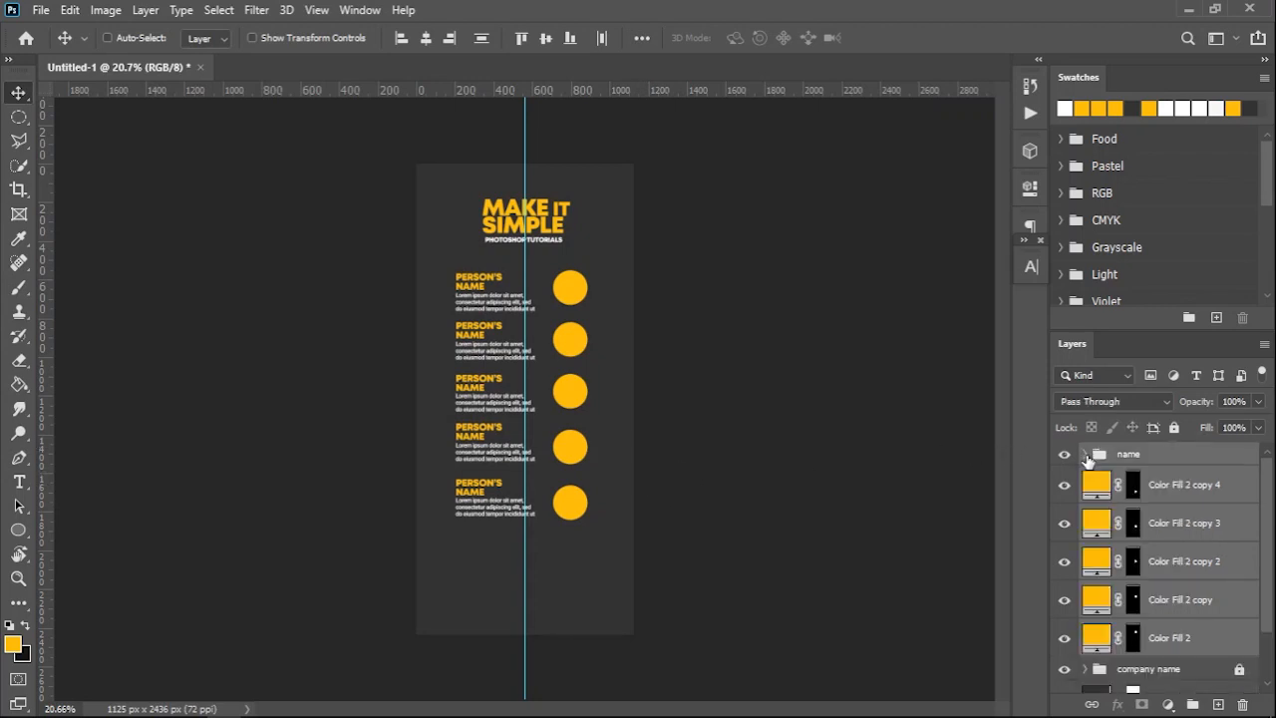
click(1149, 492)
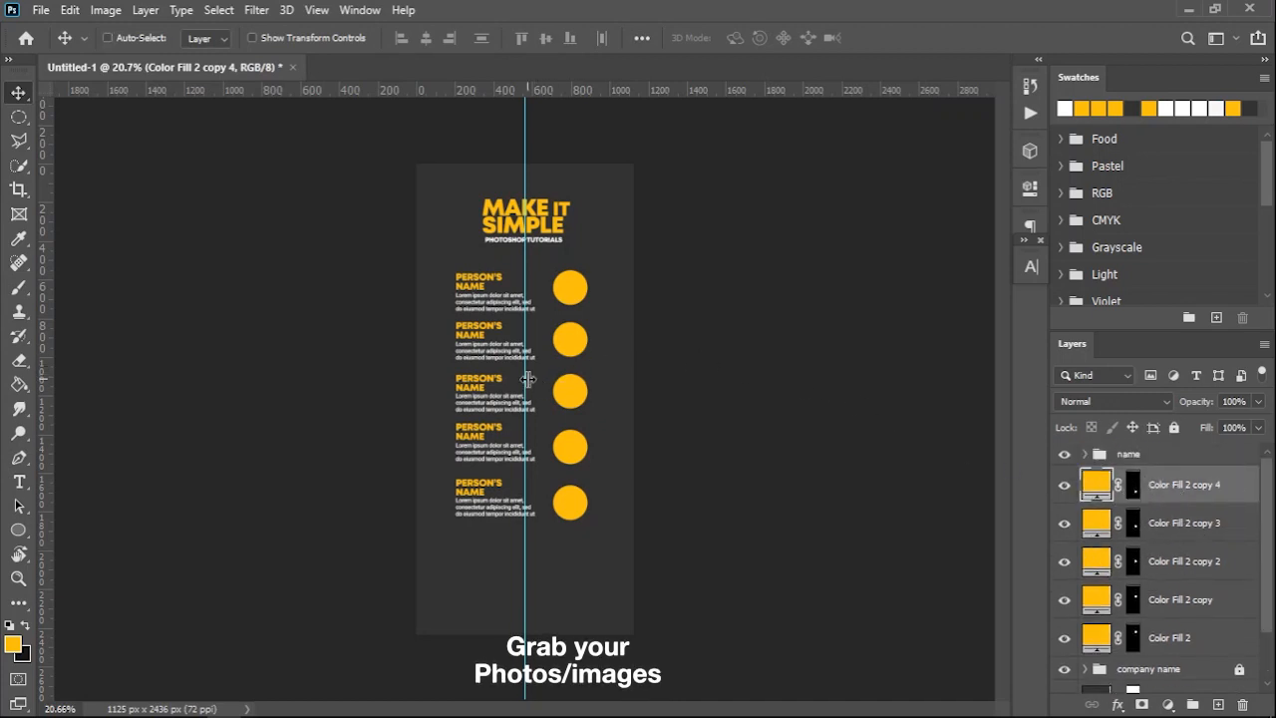
key(alt+Tab)
key(Tab)
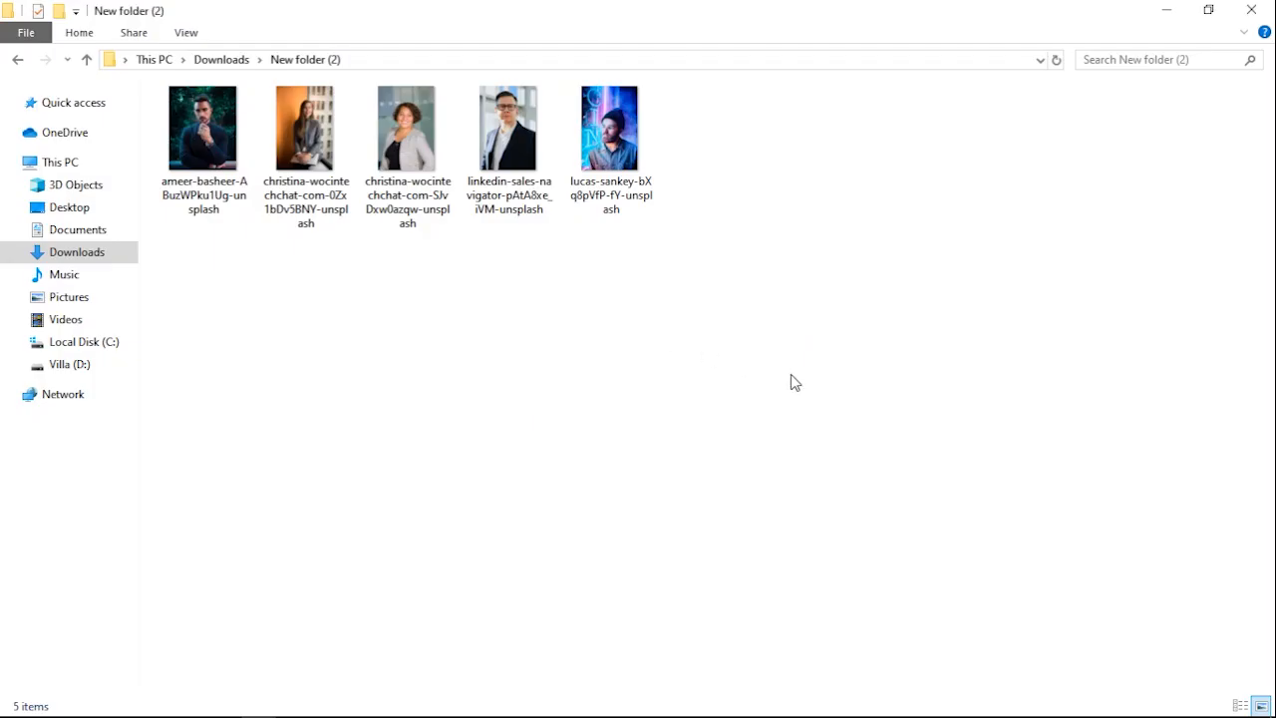
drag(806, 386, 586, 514)
key(alt+Tab)
key(Tab)
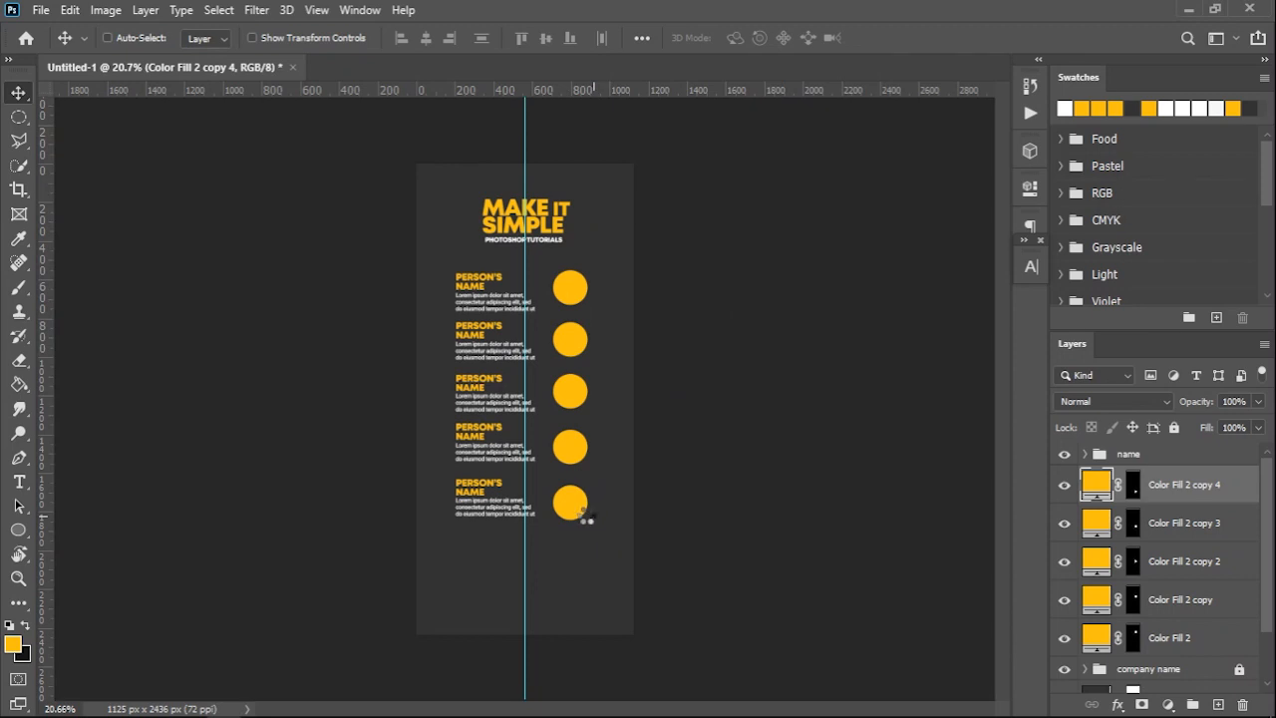
click(895, 38)
click(894, 37)
click(896, 39)
click(899, 39)
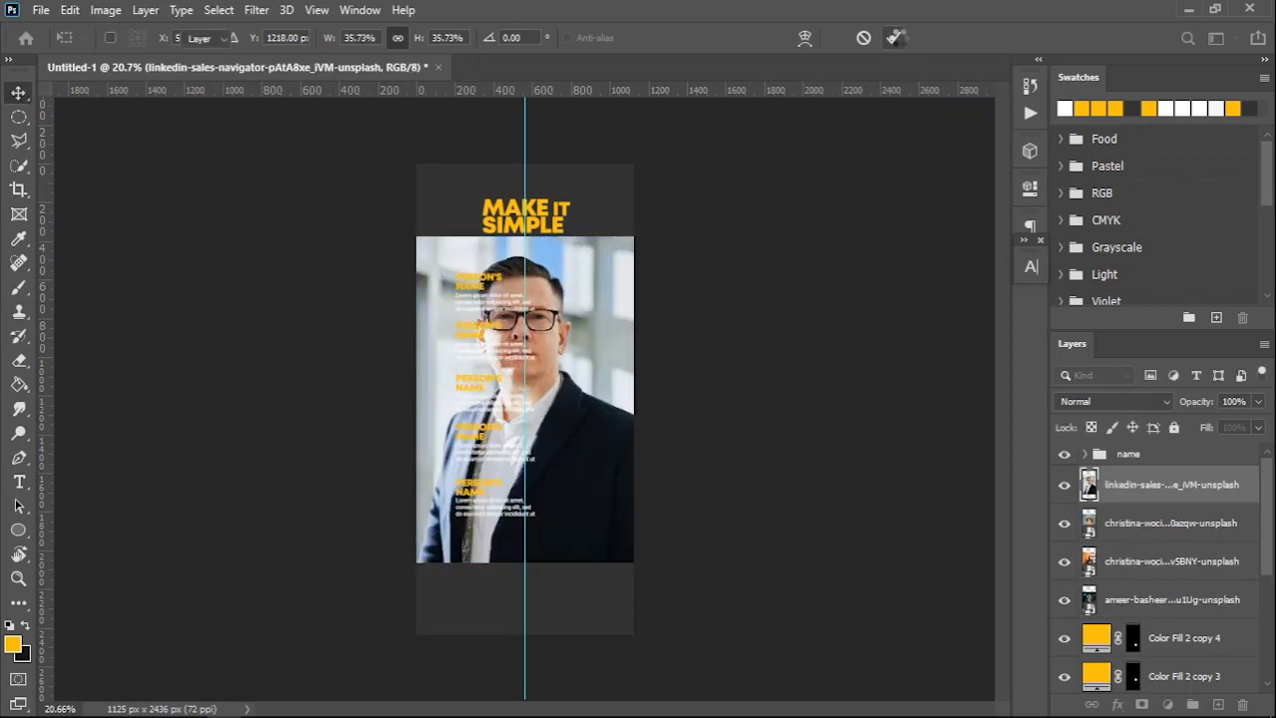
click(898, 37)
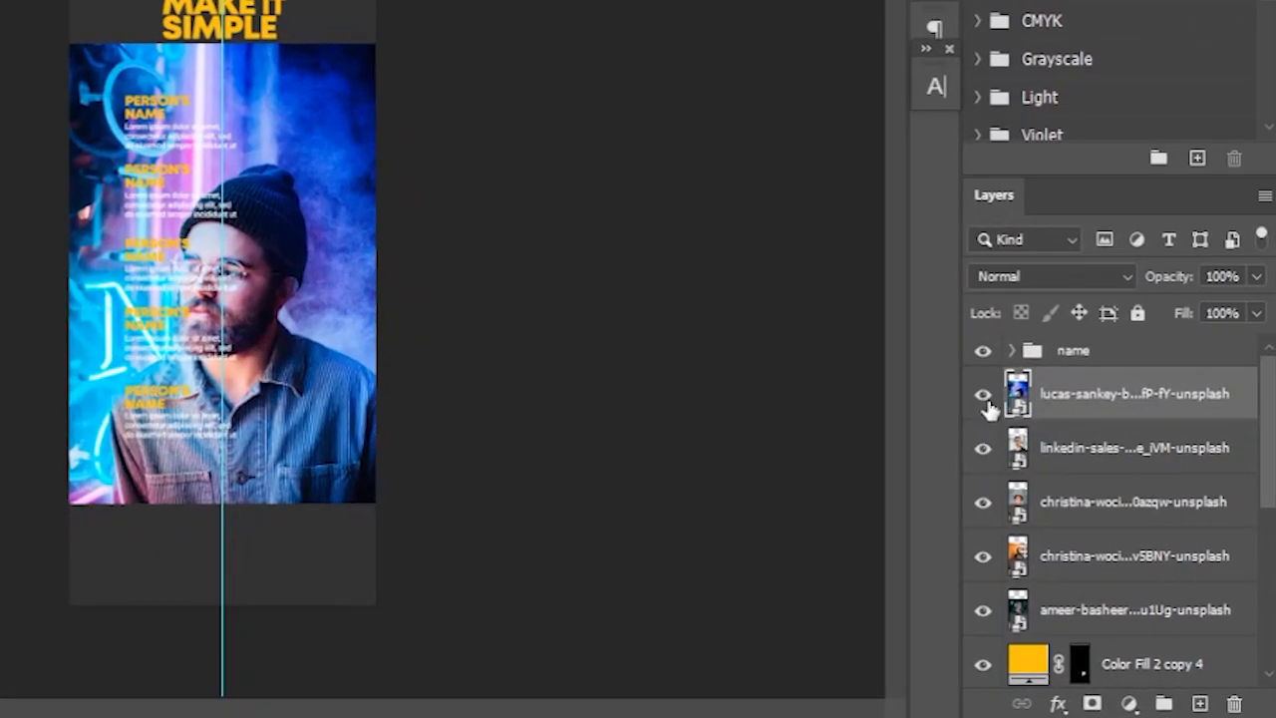
Hide the upper four photo layers and move the photo with the dark green foliage directly above layer Color Fill 2.
click(1064, 484)
drag(990, 455, 991, 562)
scroll(1087, 599, down, 5)
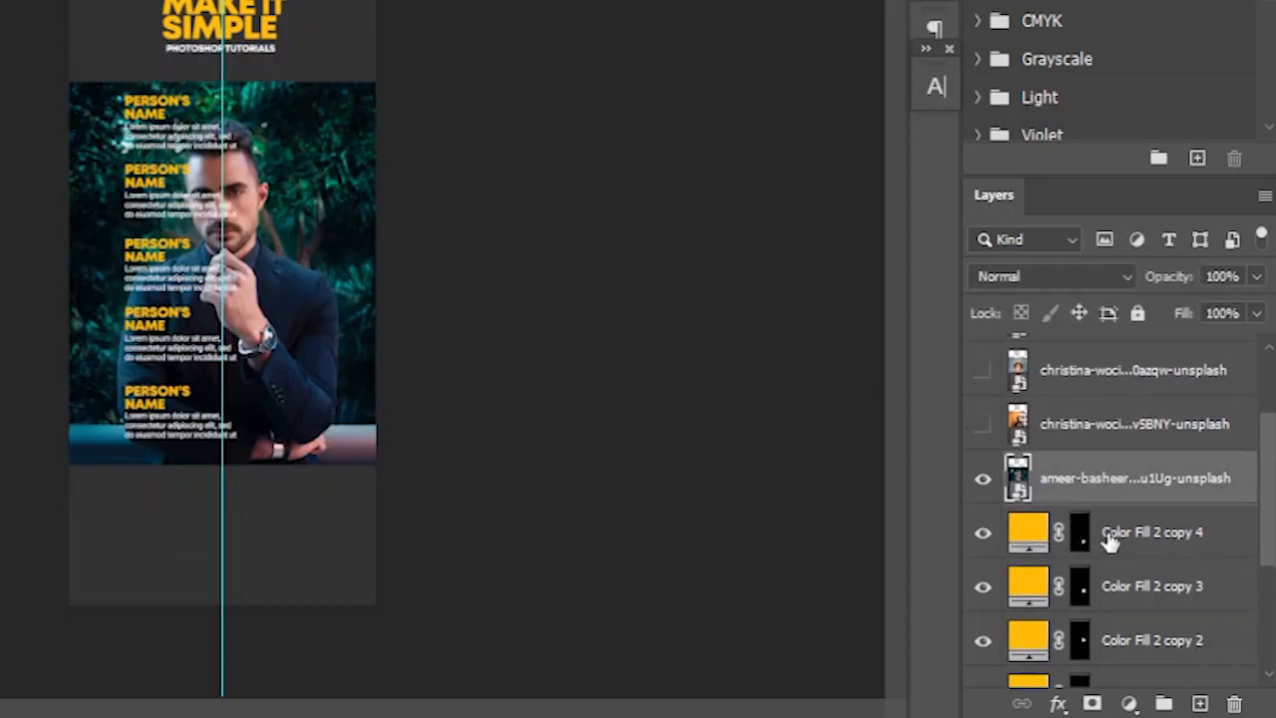
drag(1151, 362, 1171, 604)
scroll(1162, 562, down, 2)
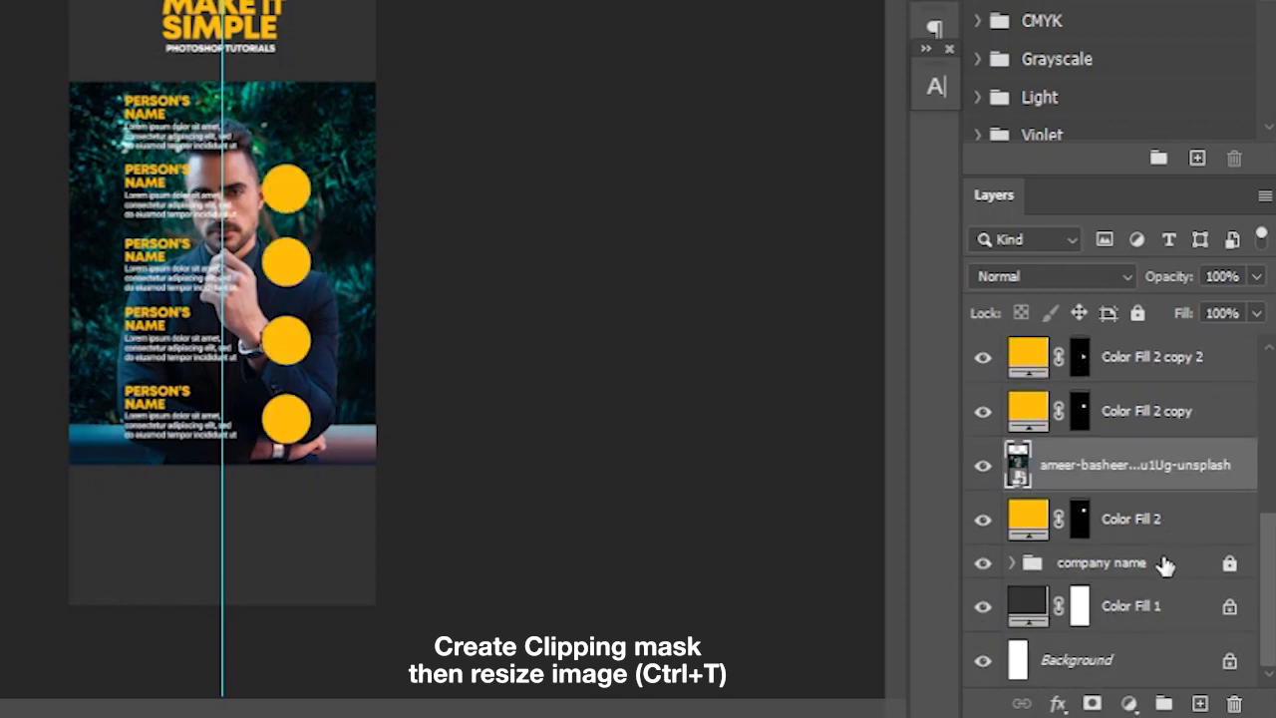
Clip the foliage photo to the topmost circle, then scale it down and position it so the man's face fills the circle.
scroll(1165, 523, up, 3)
right_click(1176, 590)
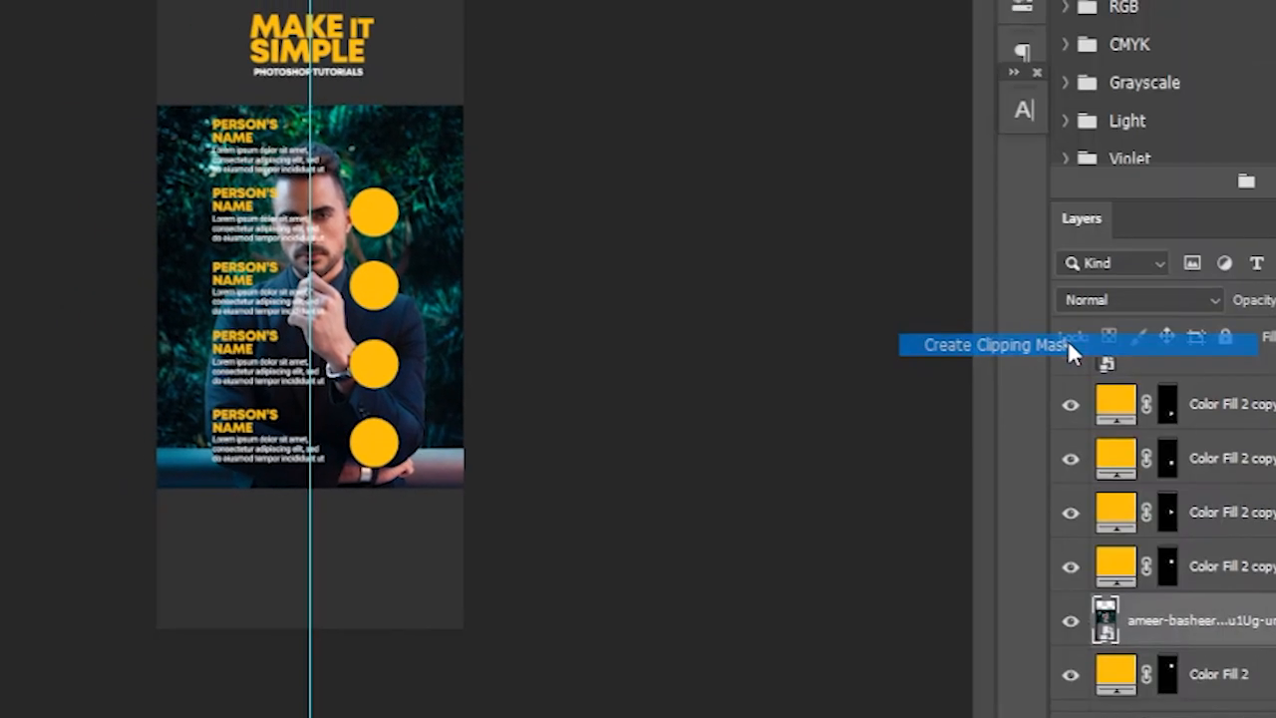
click(997, 321)
key(ctrl+t)
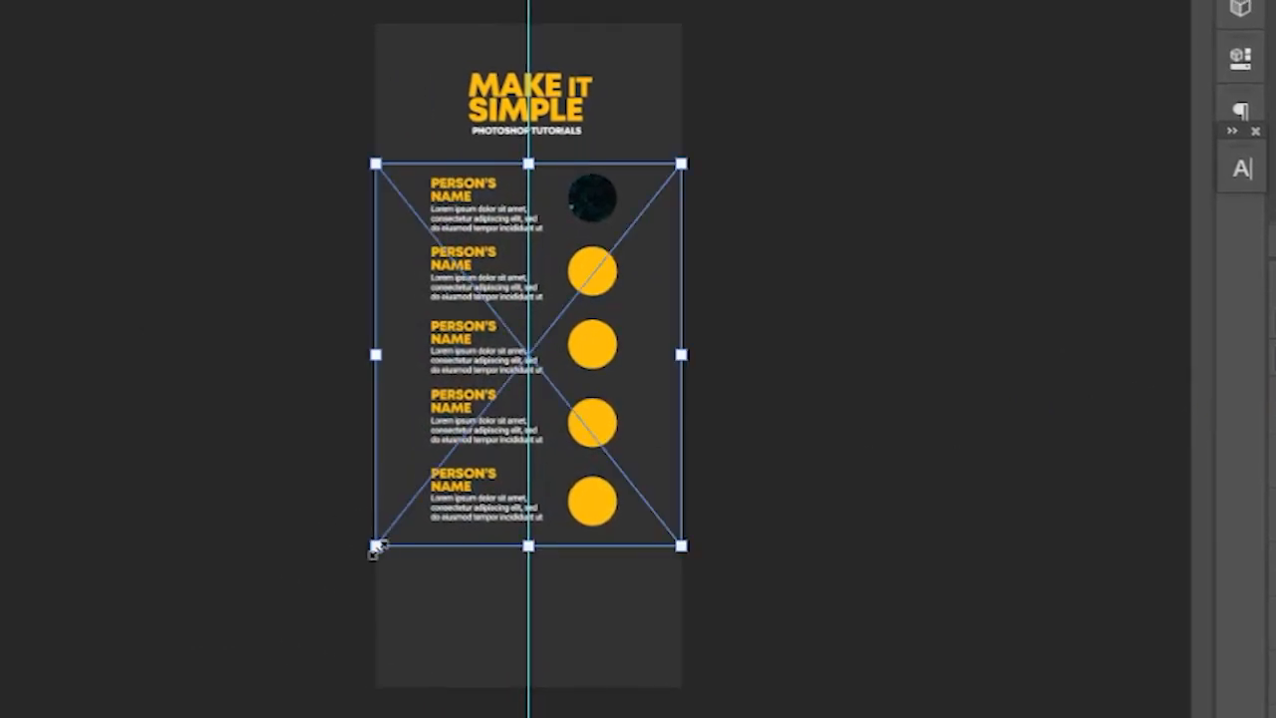
drag(376, 546, 574, 297)
drag(658, 238, 626, 231)
drag(654, 291, 600, 220)
key(Return)
key(ctrl+alt+g)
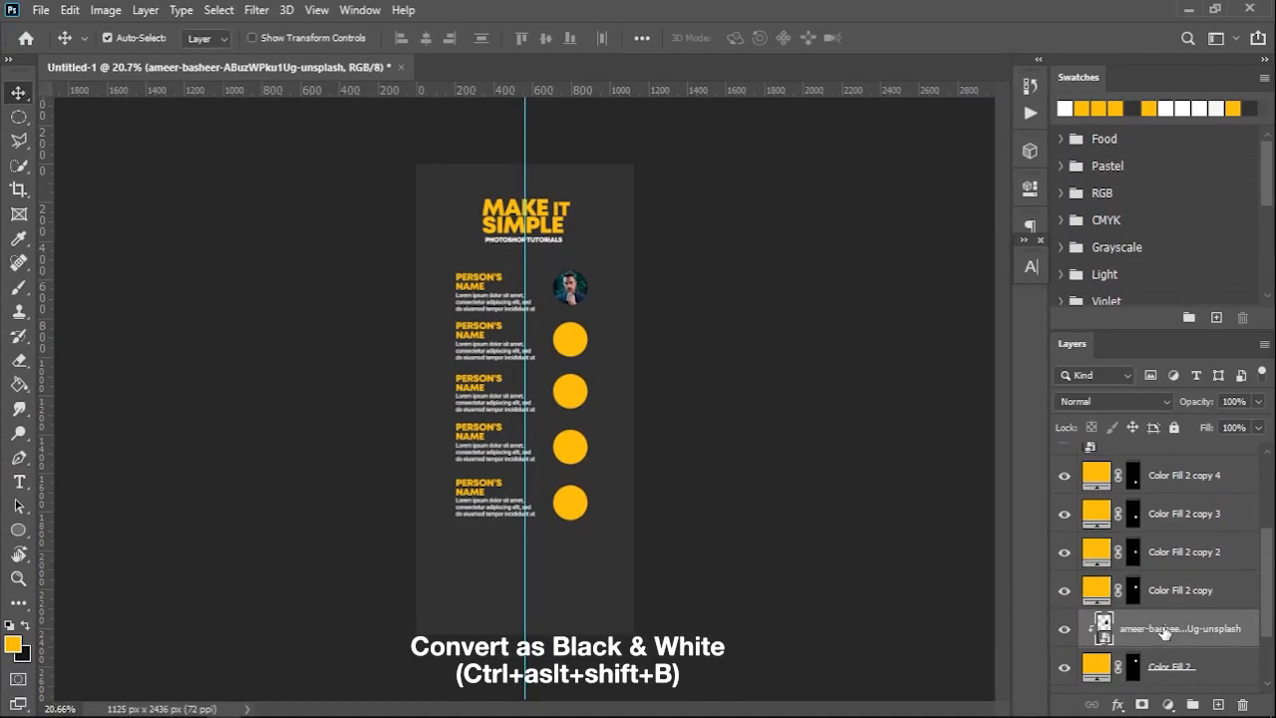
Convert the photo in the topmost circle to black and white with the Default preset.
key(ctrl+alt+shift+b)
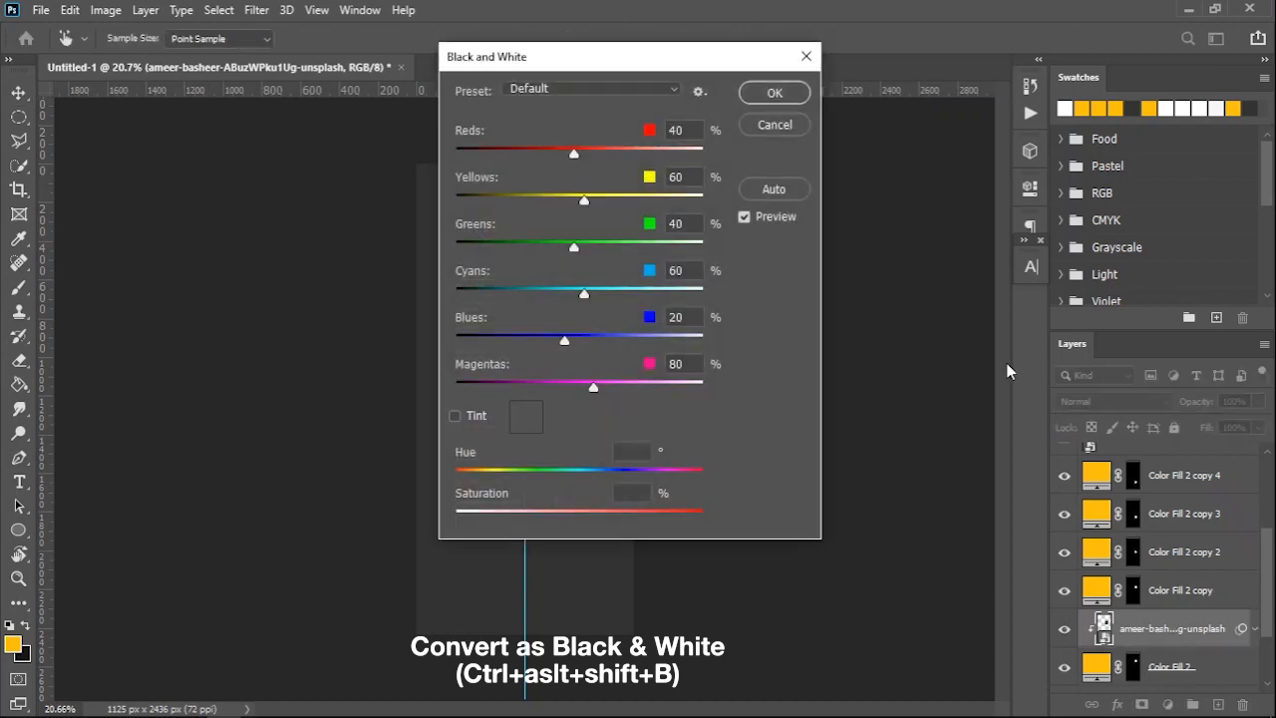
click(786, 92)
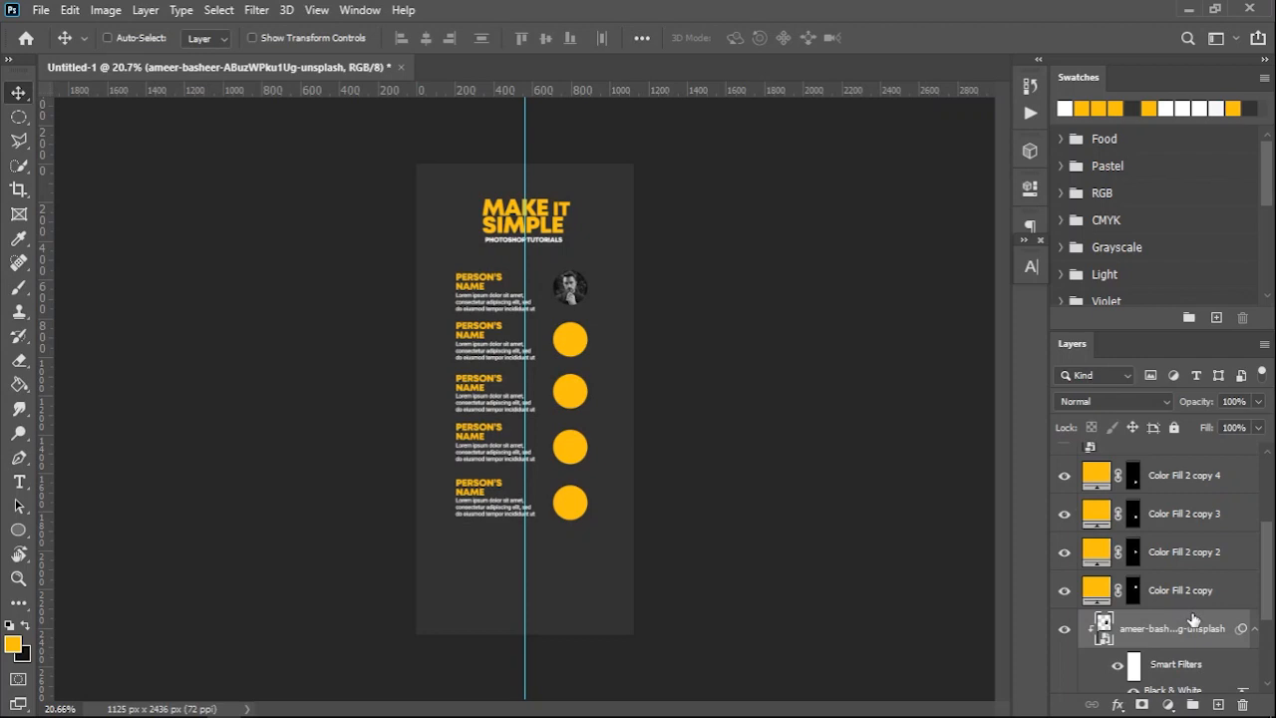
Move the photo of the woman against the orange wall directly above layer Color Fill 2 copy and make it visible.
scroll(1194, 619, up, 5)
click(1194, 554)
scroll(1194, 499, down, 3)
drag(1194, 493, 1210, 613)
click(1065, 599)
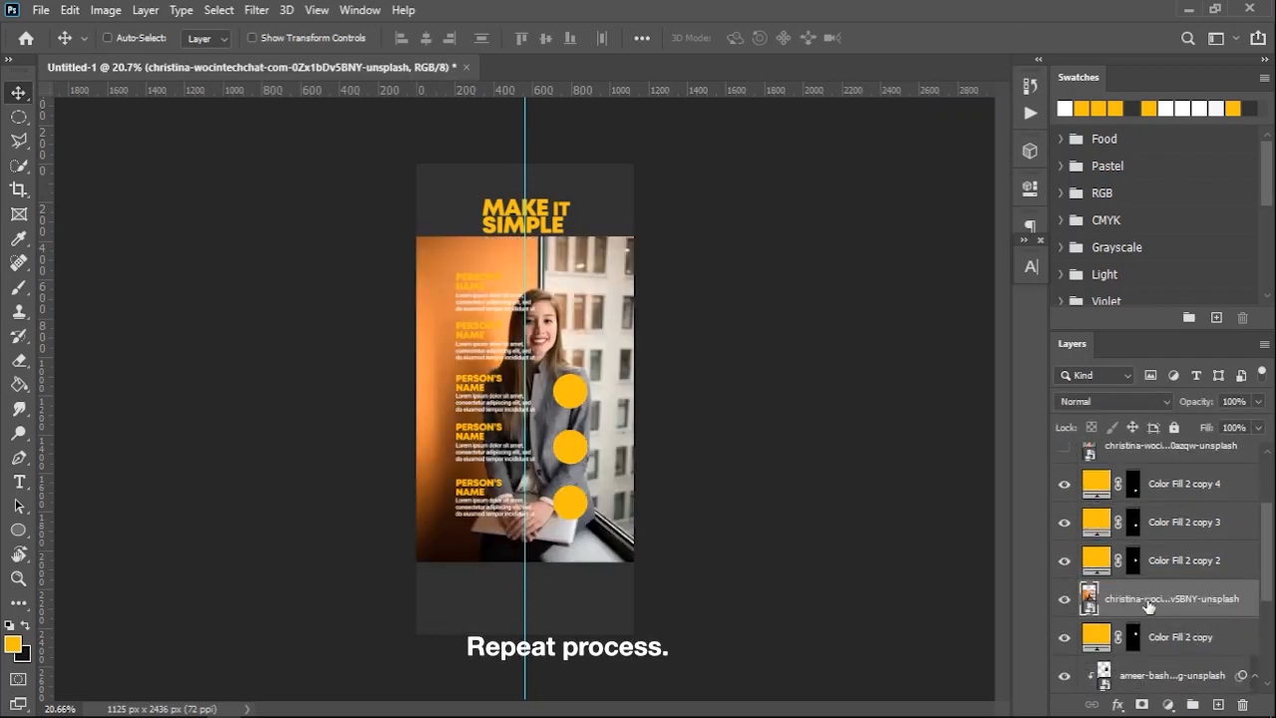
Clip the woman's photo to the second circle, scale it to about 7.58% and position her face inside the circle.
right_click(1218, 605)
click(1104, 445)
key(ctrl+t)
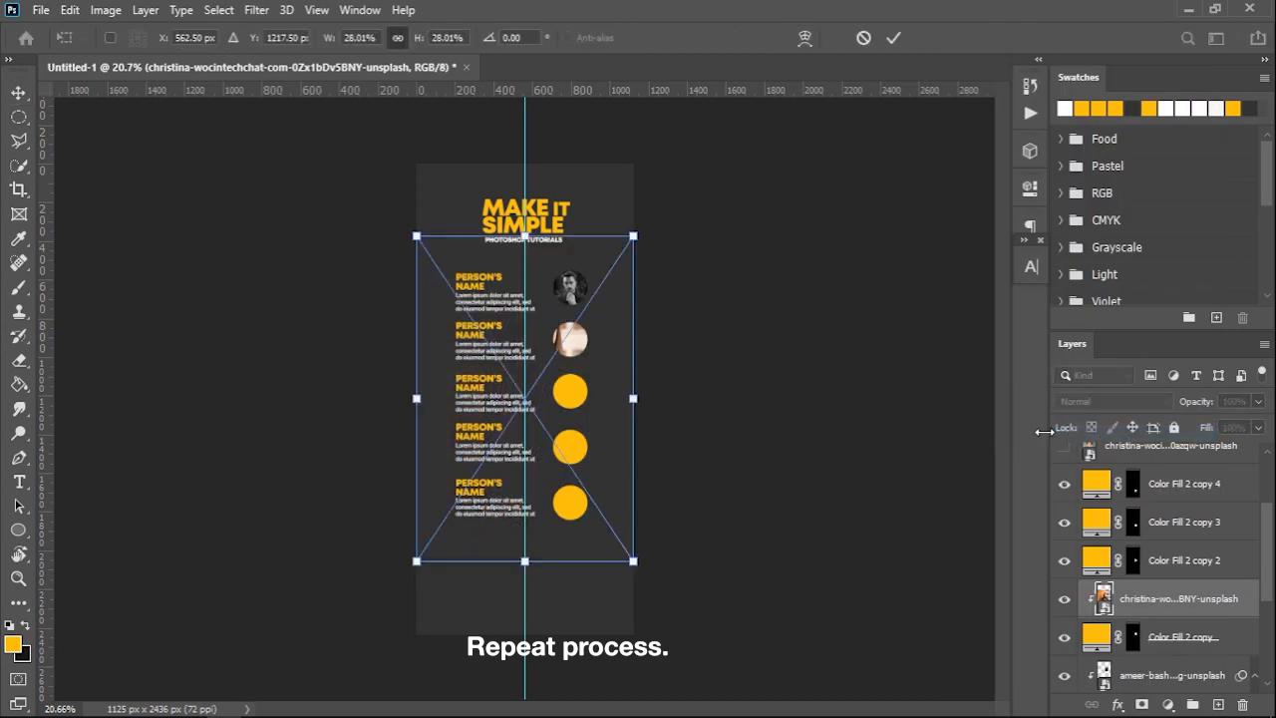
drag(395, 521, 590, 323)
scroll(578, 354, up, 3)
scroll(596, 319, up, 2)
click(895, 37)
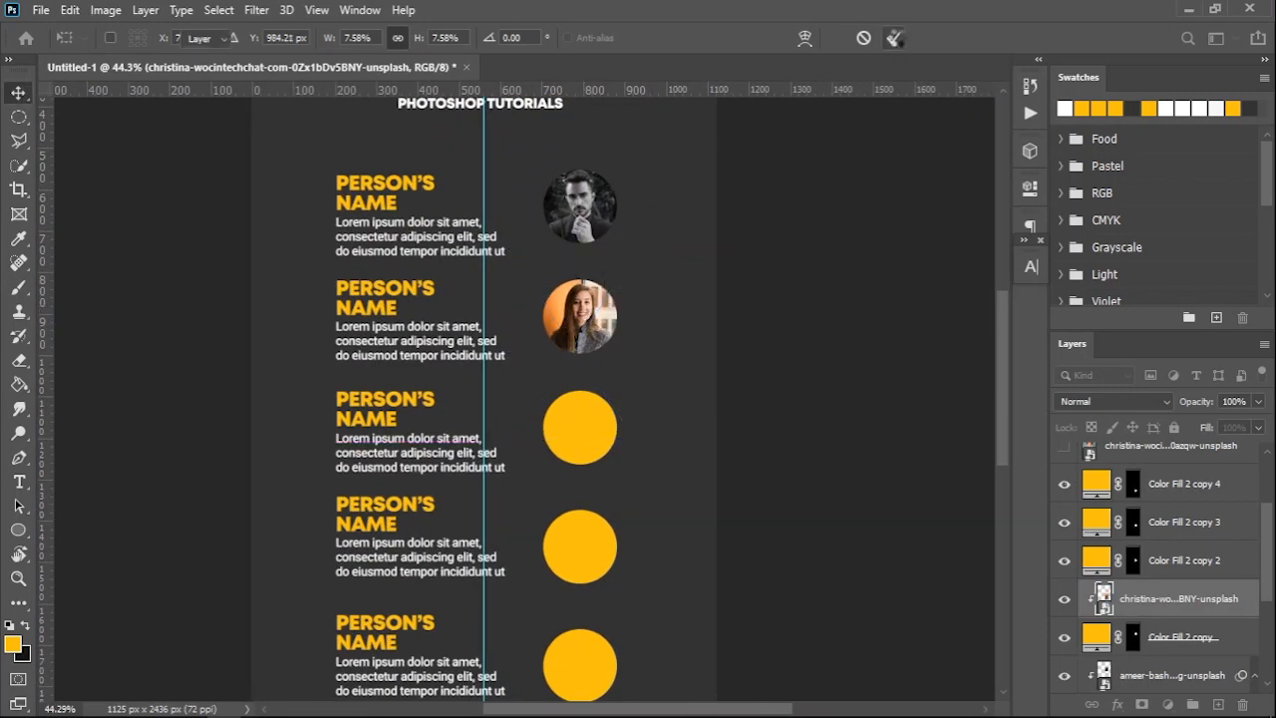
Convert the woman's photo in the second circle to black and white with the Default preset.
key(ctrl+alt+shift+b)
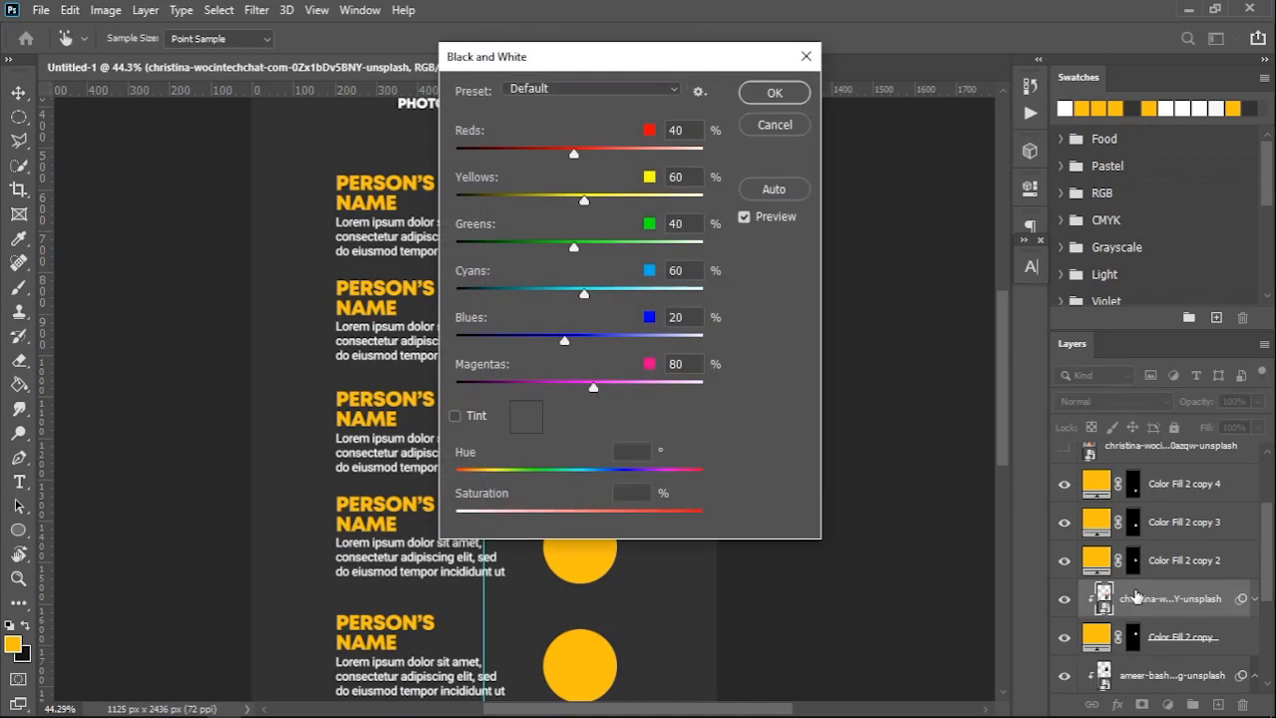
click(788, 93)
Group the topmost circle with its clipped photo and name the group "frame 1".
scroll(1126, 544, down, 3)
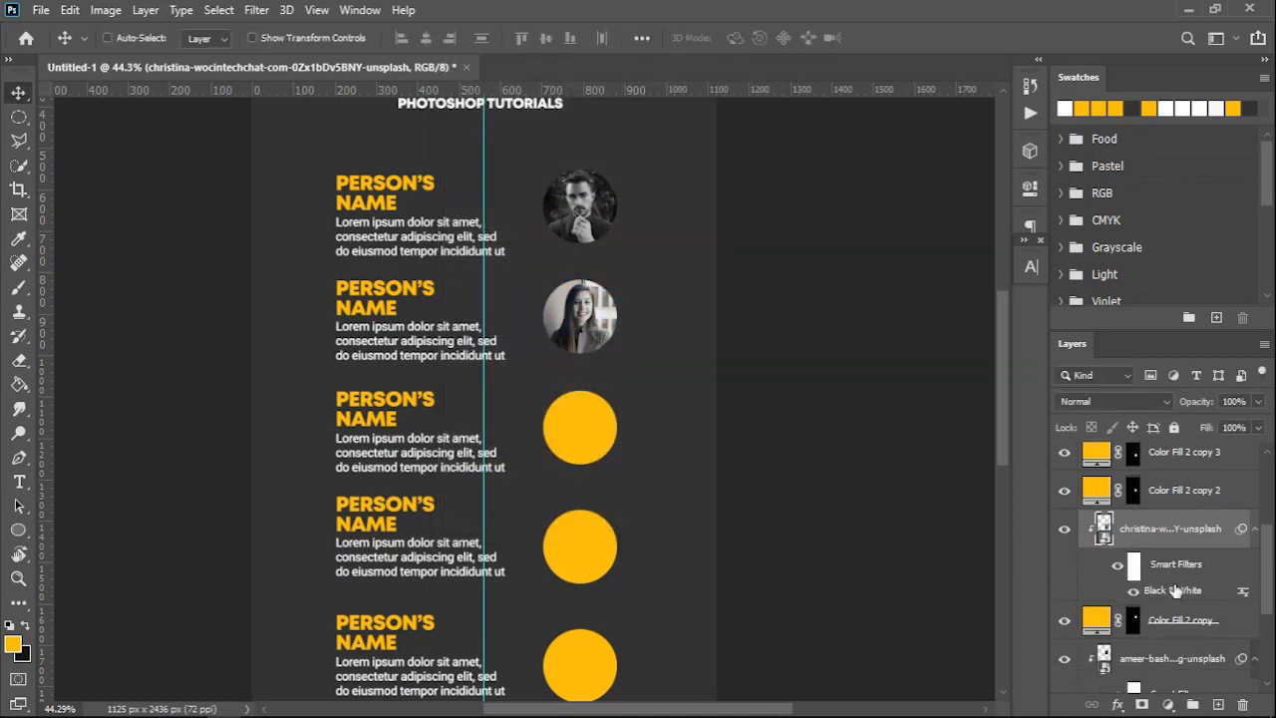
scroll(1192, 617, down, 2)
click(1193, 543)
shift+click(1190, 631)
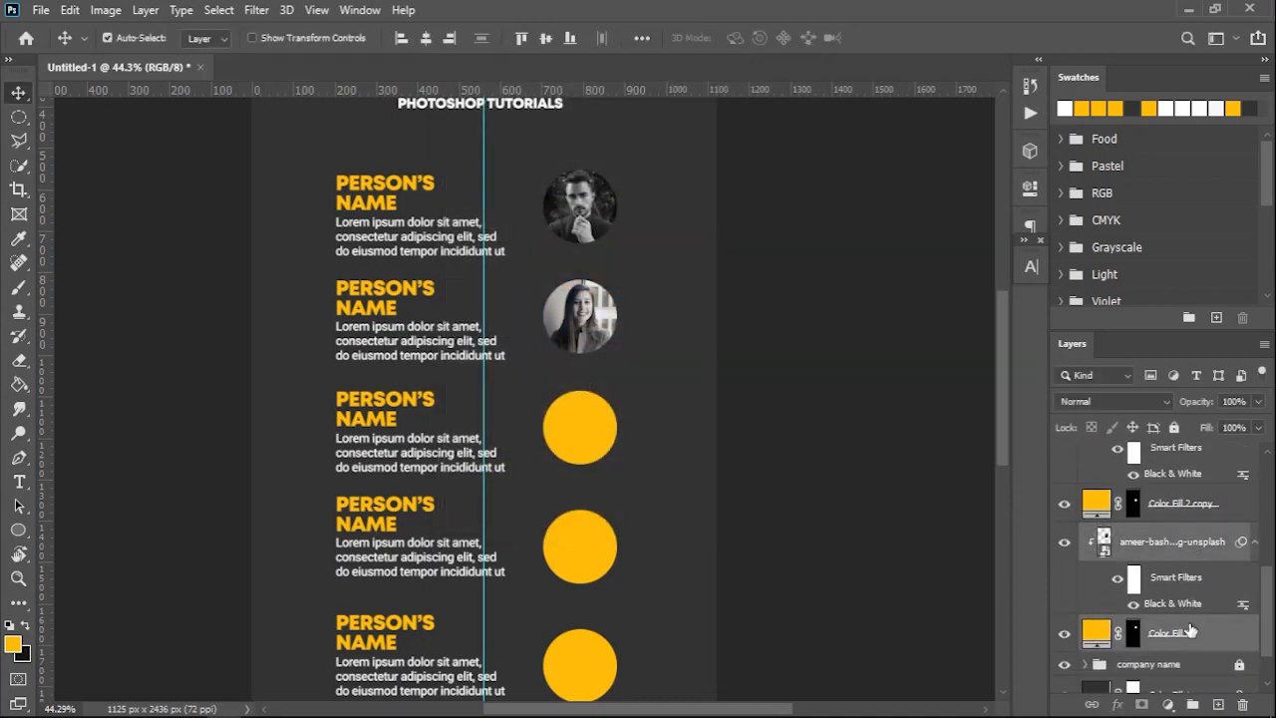
key(ctrl+g)
double_click(1132, 581)
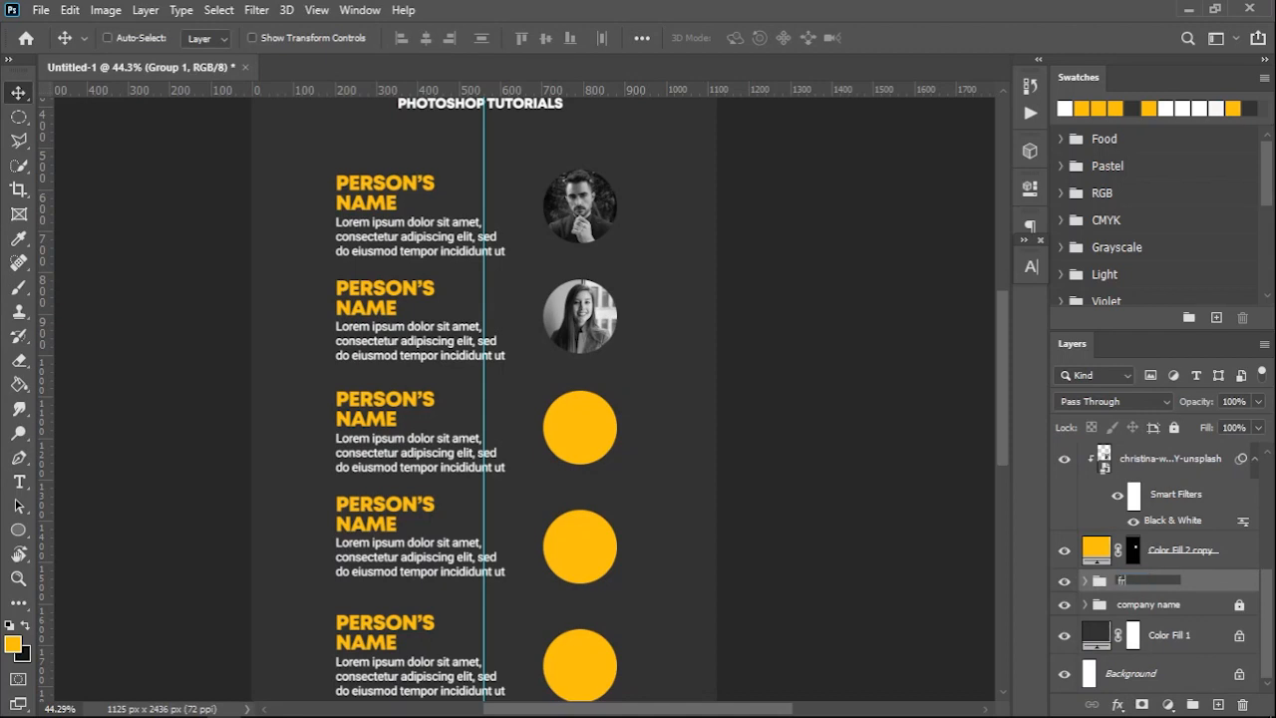
key(Return)
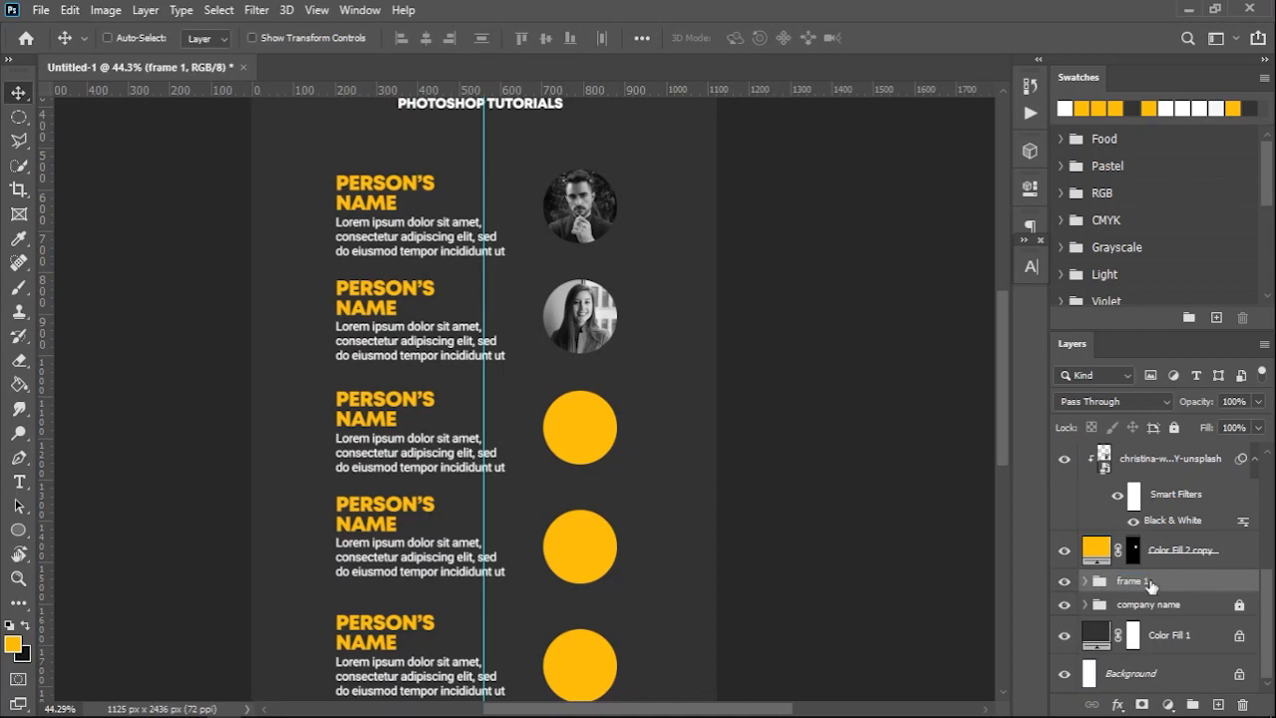
Group the second circle with its clipped photo and name the group "frame 2".
click(1237, 550)
shift+click(1169, 465)
key(ctrl+g)
double_click(1136, 558)
text(frame 2)
key(Return)
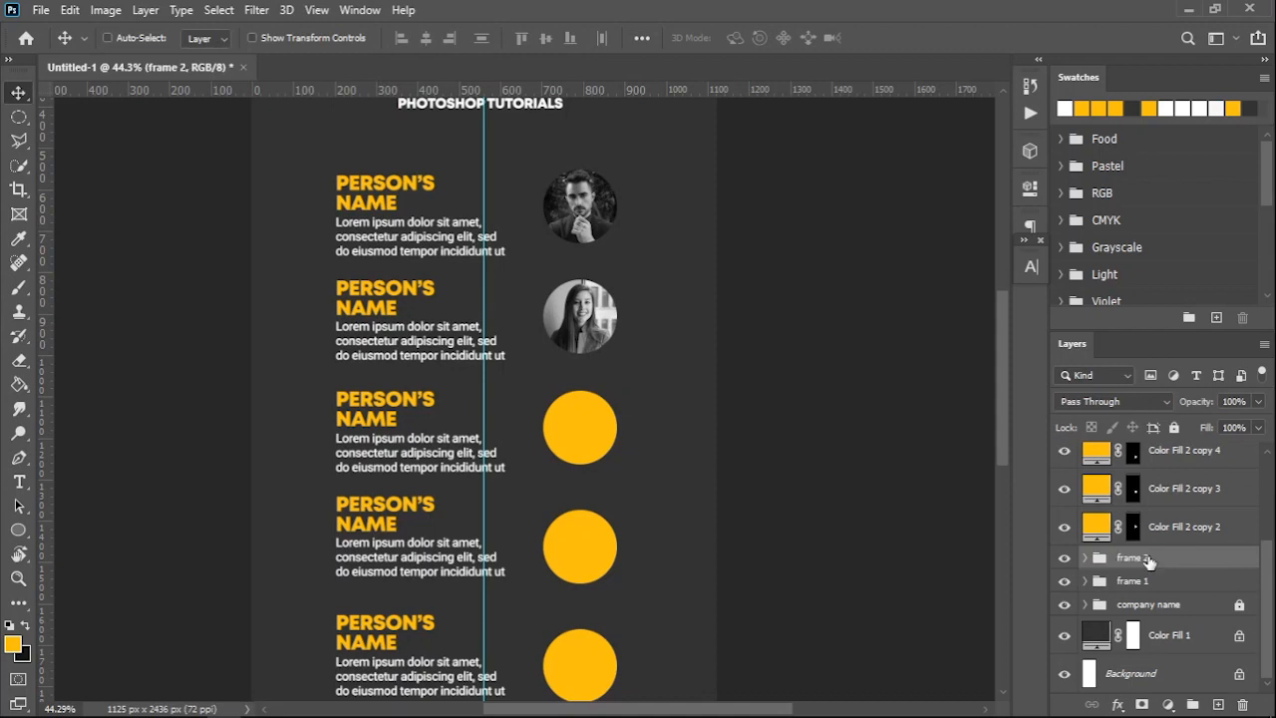
Move the remaining woman's photo directly above layer Color Fill 2 copy 2, make it visible and clip it to the third circle.
scroll(1167, 558, up, 3)
drag(1181, 528, 1186, 610)
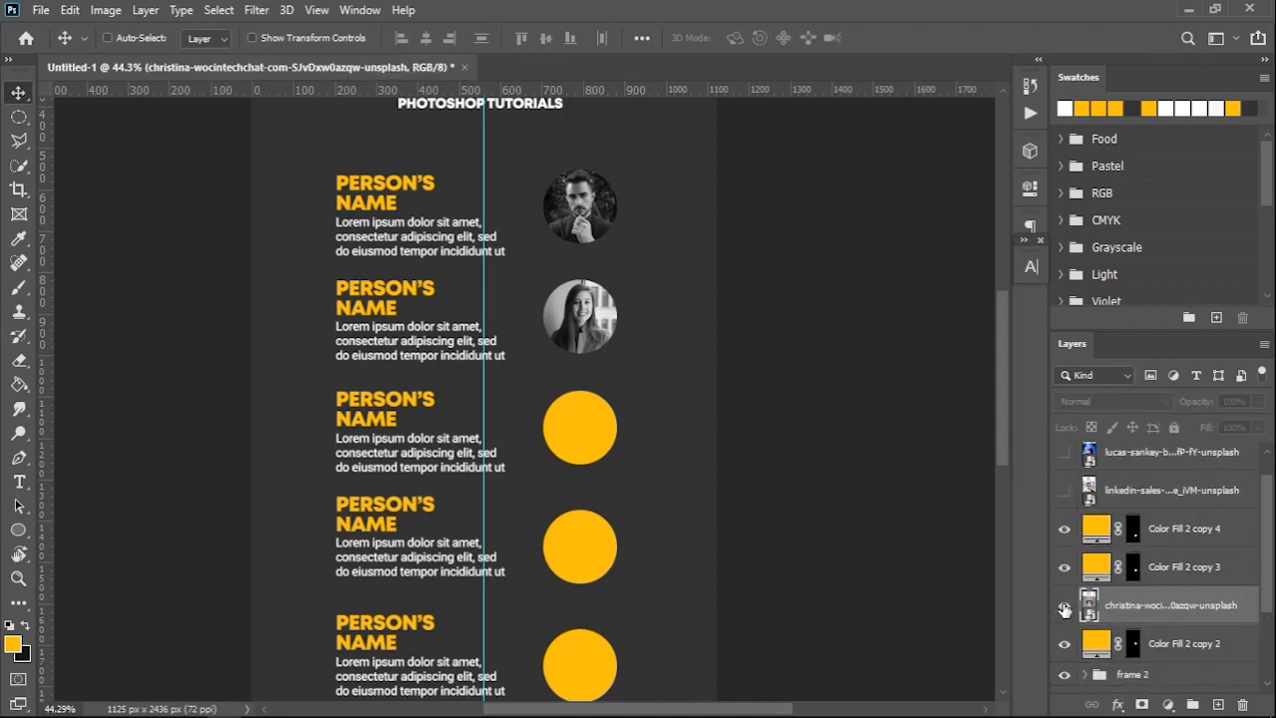
click(1064, 606)
right_click(1199, 606)
click(1073, 435)
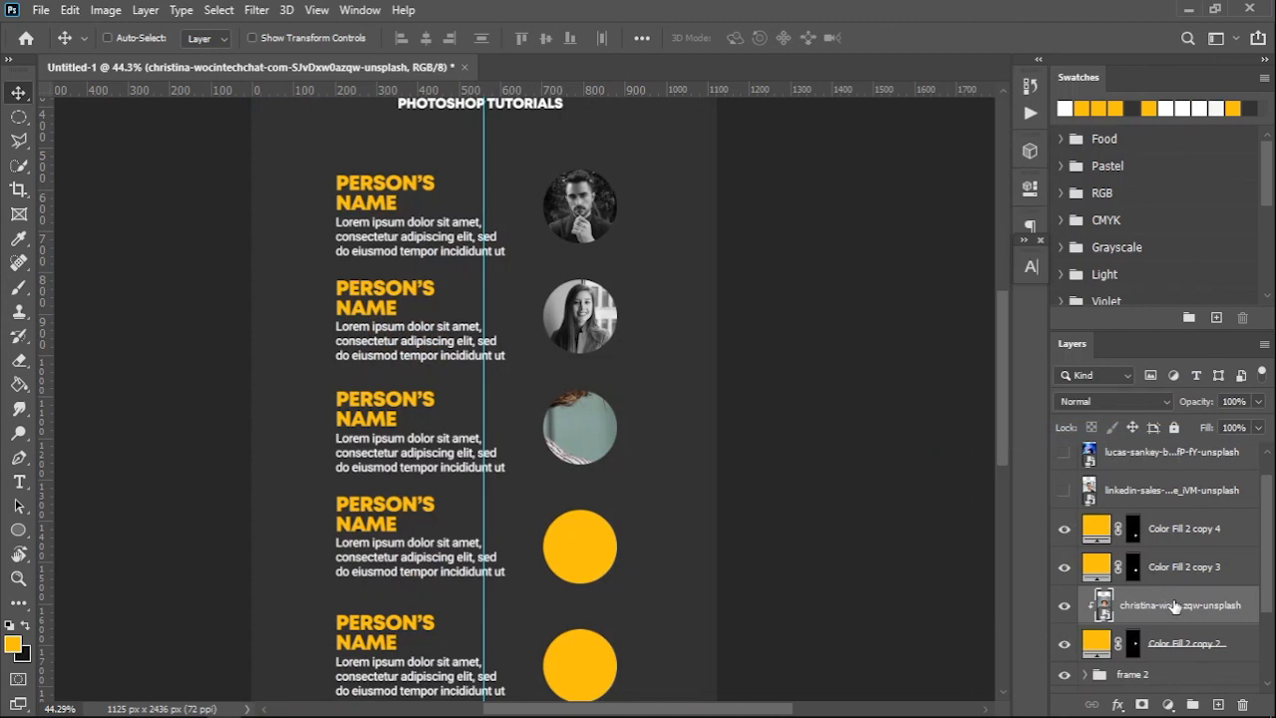
Scale the third circle's photo down to fit the woman's face inside it and convert it to black and white with the Default preset.
key(ctrl+t)
drag(263, 445, 601, 442)
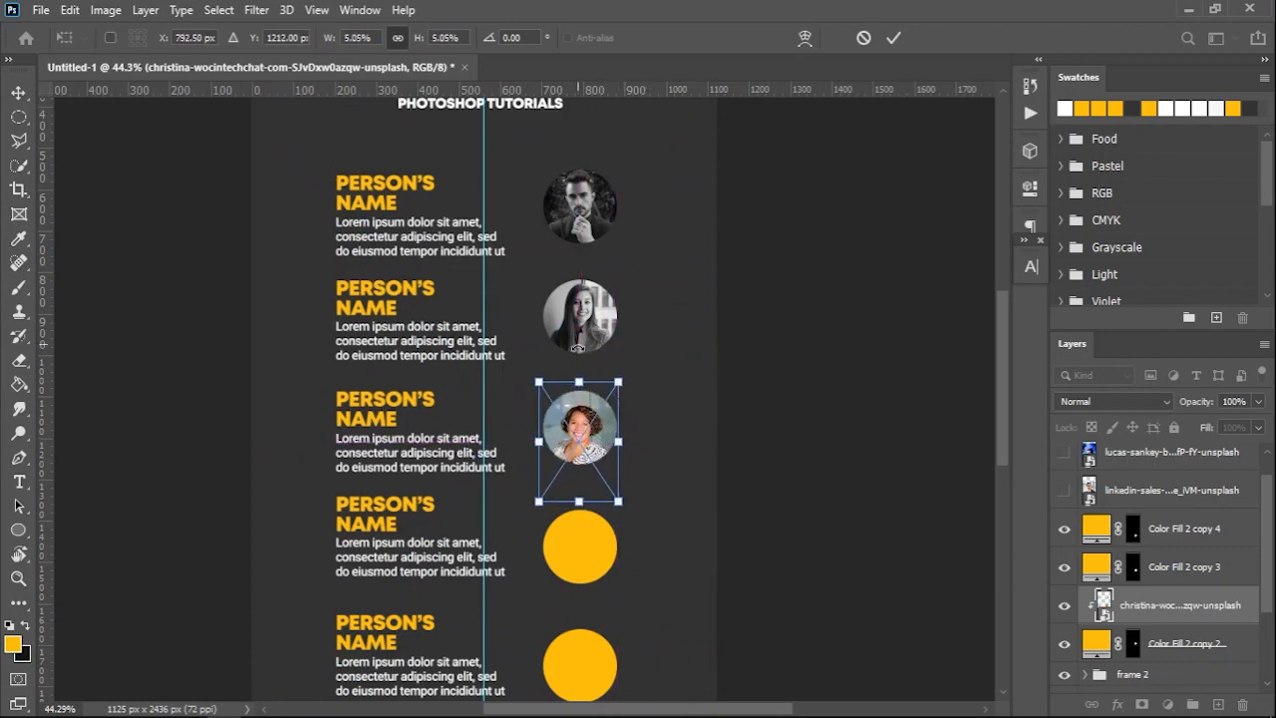
click(893, 38)
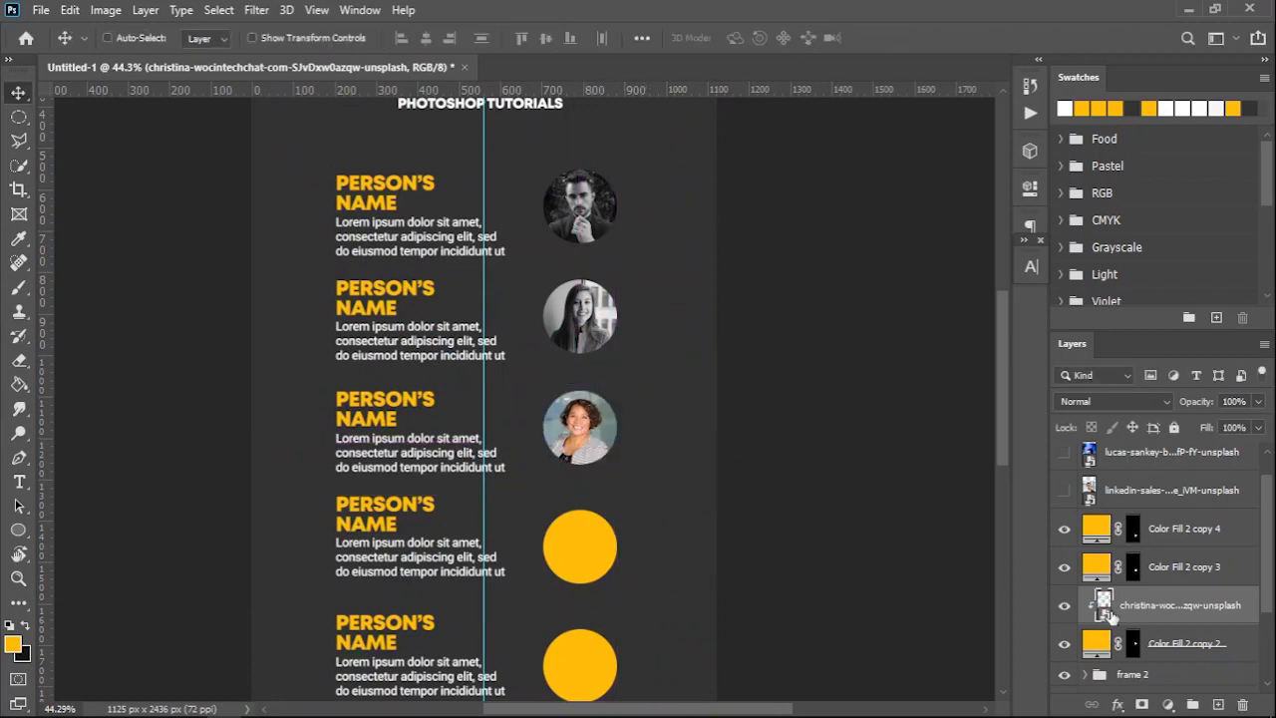
key(ctrl+alt+shift+b)
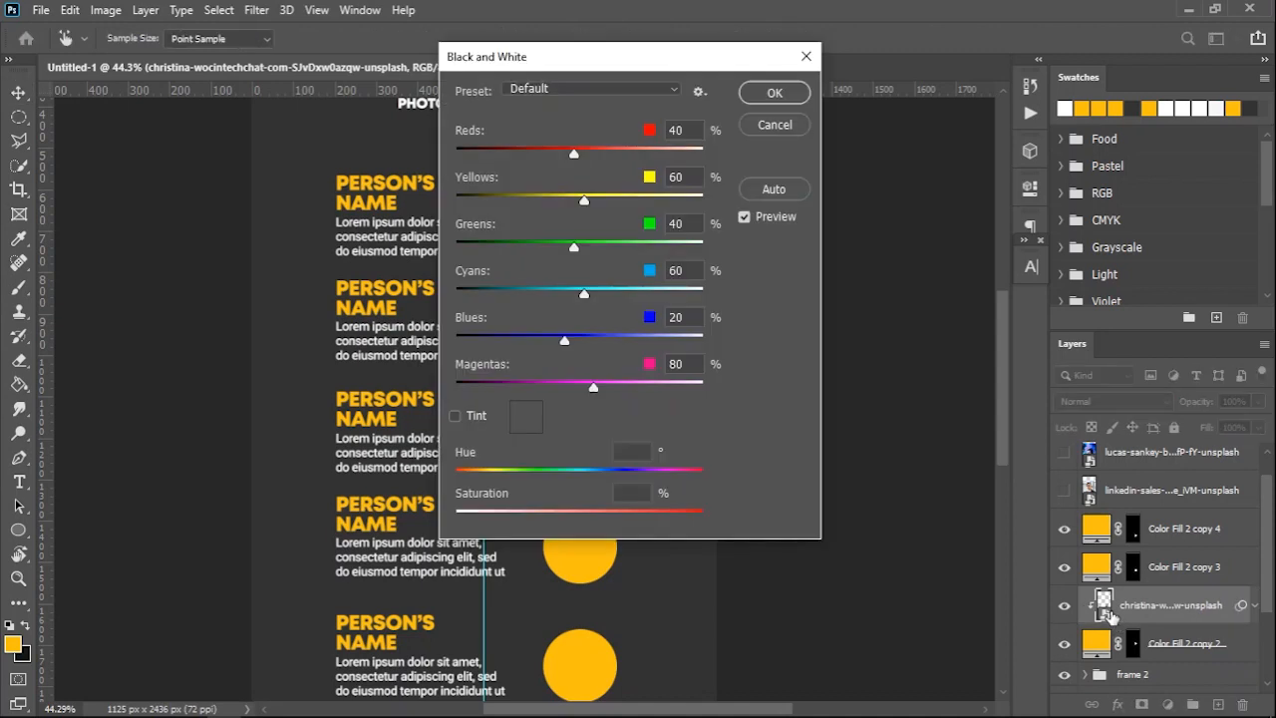
click(766, 91)
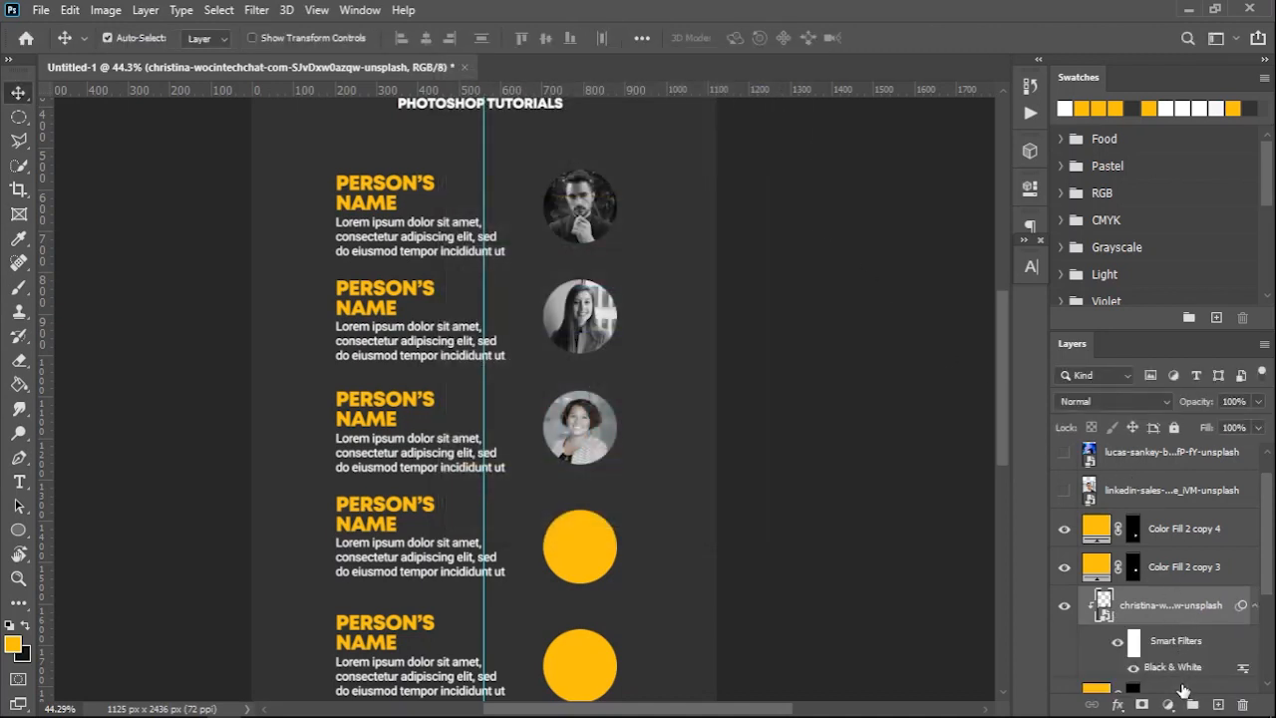
Group the third circle with its clipped photo and name the group "frame 3".
ctrl+click(1183, 691)
key(ctrl+g)
double_click(1149, 598)
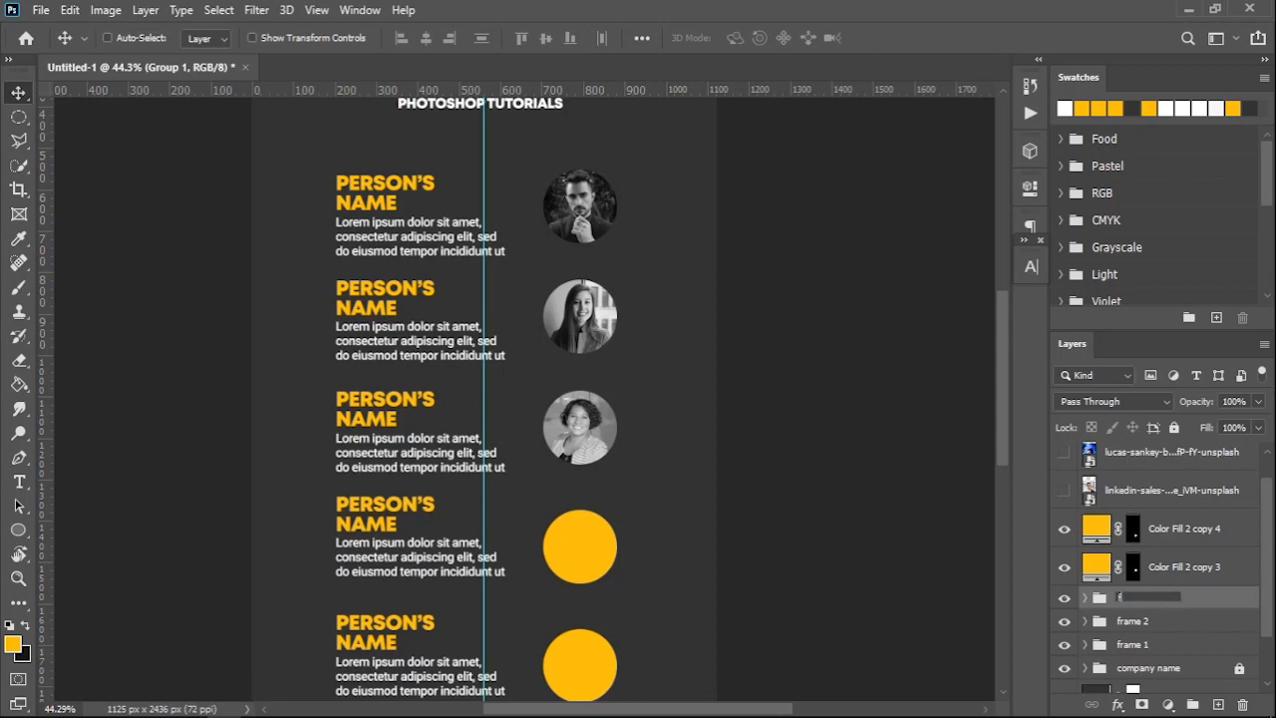
key(Return)
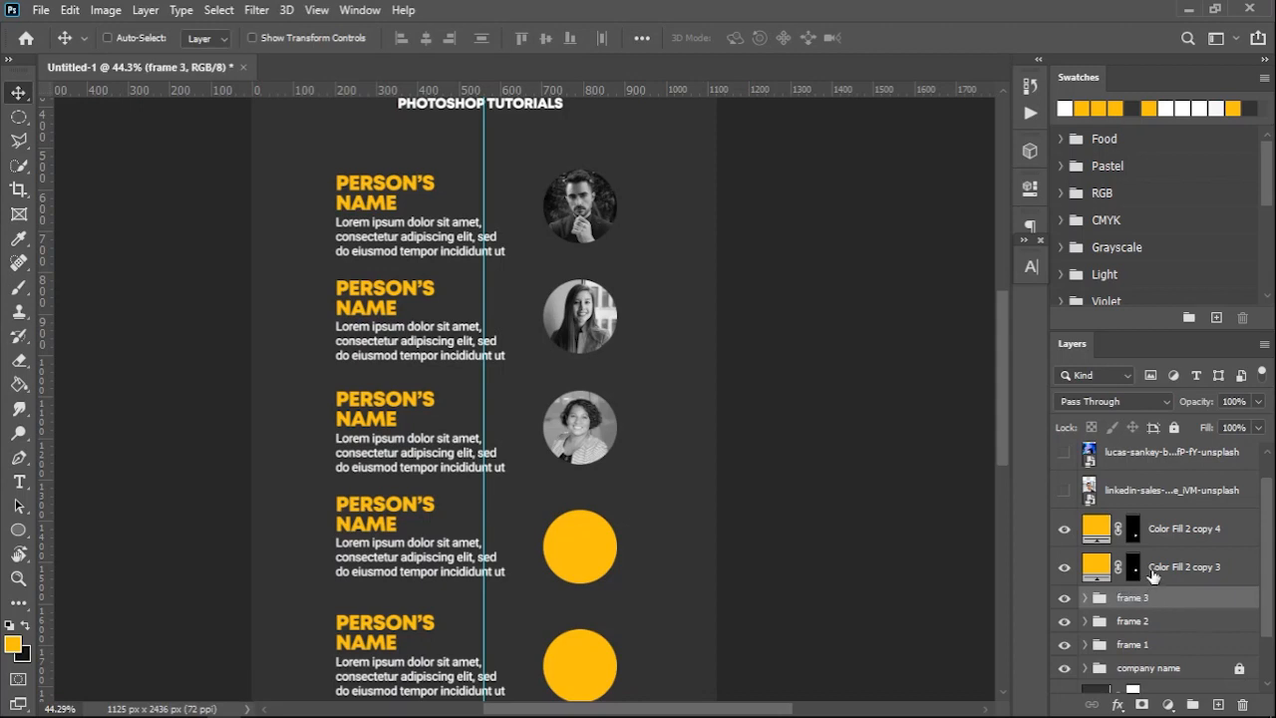
Move the linkedin-sales photo directly above layer Color Fill 2 copy 3, make it visible and clip it to the fourth circle.
click(1154, 576)
drag(1143, 495, 1170, 541)
click(1065, 530)
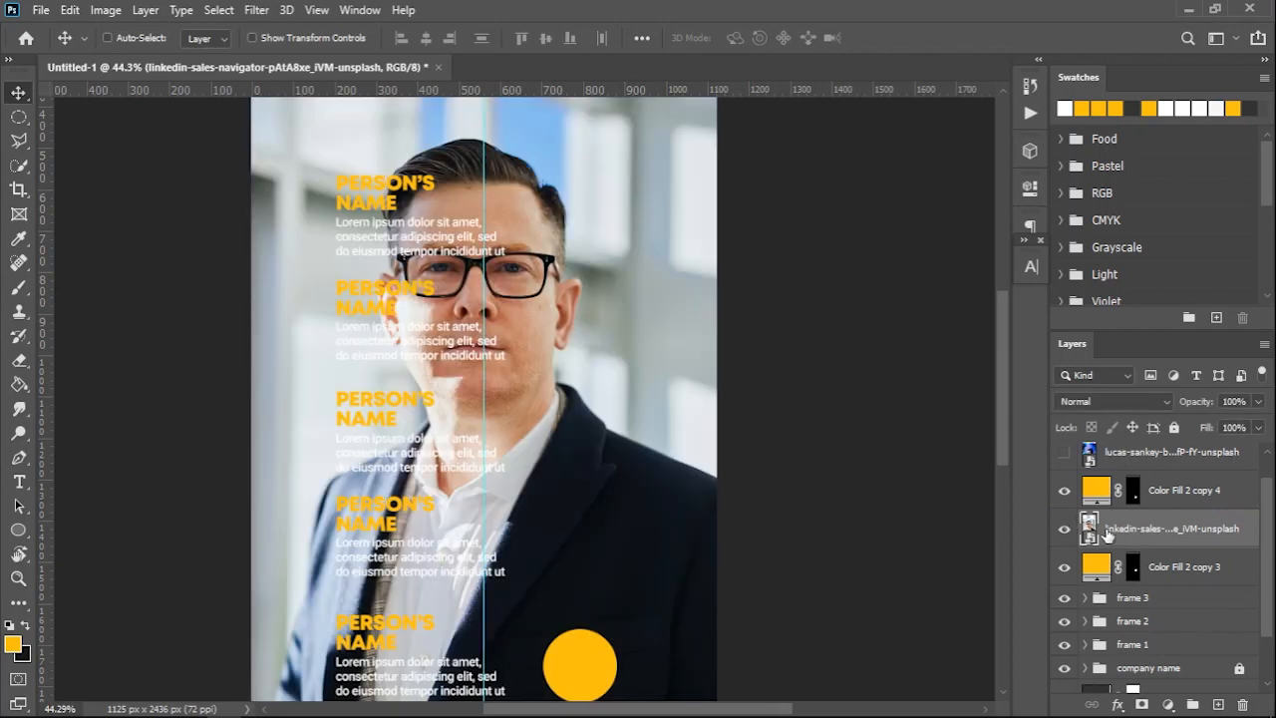
right_click(1190, 532)
click(1016, 438)
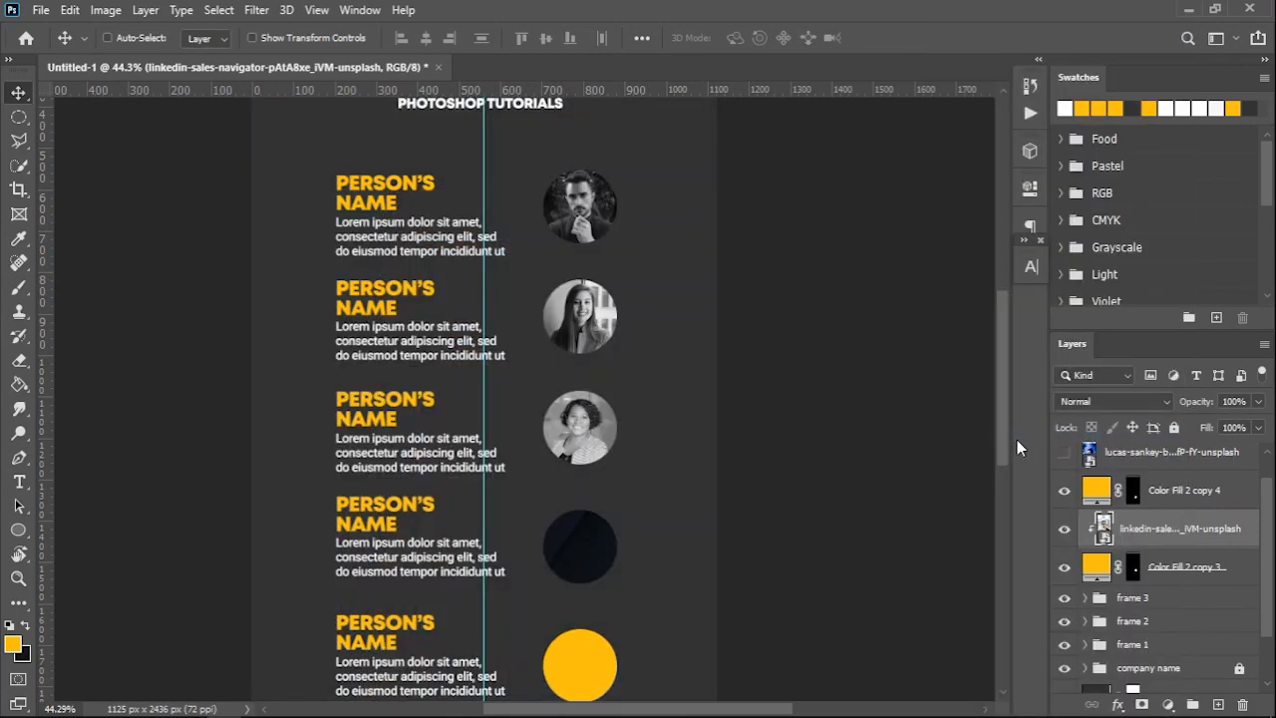
Scale the fourth circle's photo down to fit the man's face inside it and convert it to black and white with the Default preset.
key(ctrl+t)
drag(250, 442, 335, 444)
drag(417, 439, 634, 456)
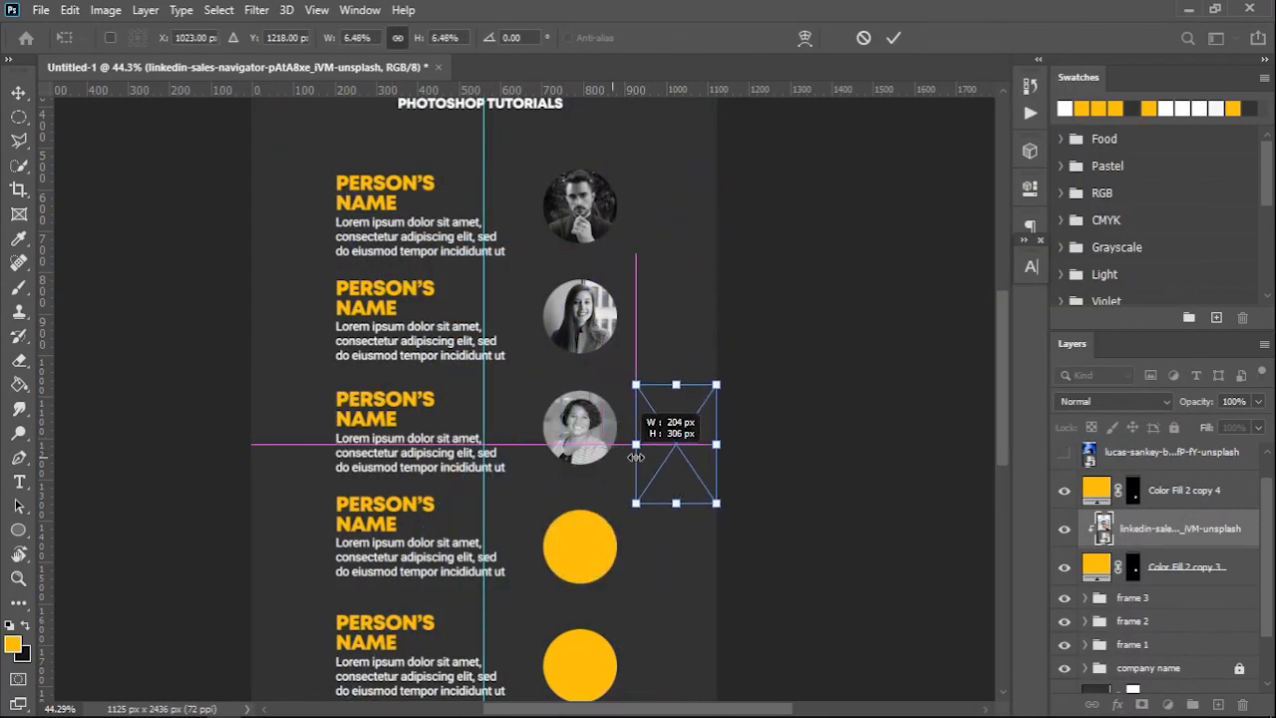
drag(566, 513, 555, 343)
drag(685, 275, 589, 401)
click(894, 37)
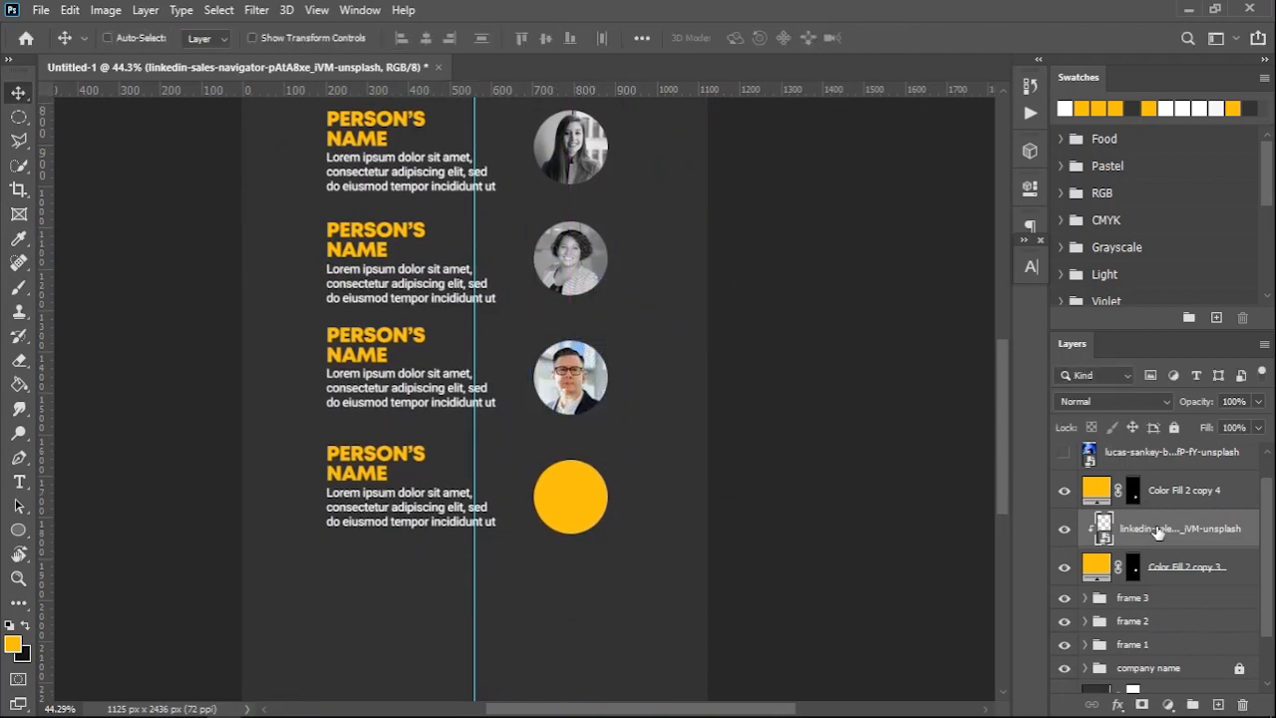
key(ctrl+alt+shift+b)
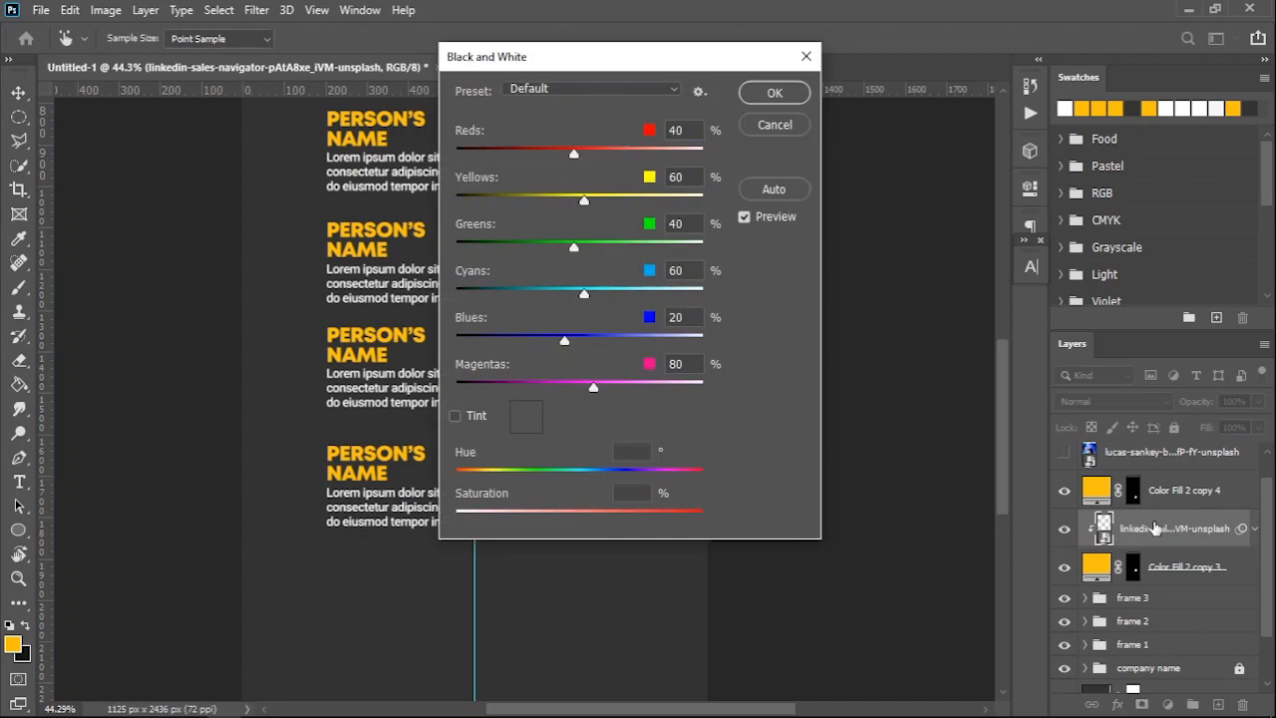
click(791, 97)
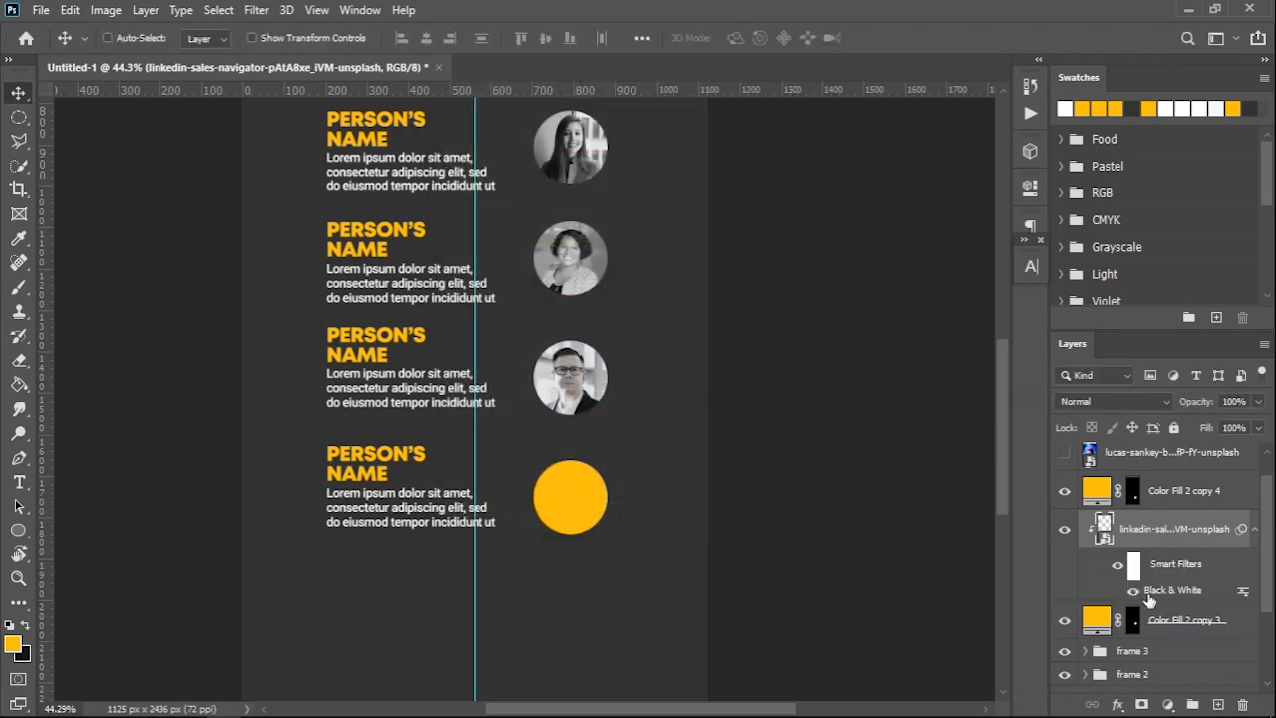
Group the fourth circle with its clipped photo and name the group "frame 4".
shift+click(1177, 621)
key(ctrl+g)
double_click(1137, 521)
text(frame 4)
key(Return)
Make the photo of the man in the beanie visible and clip it to the fifth circle, layer Color Fill 2 copy 4.
click(1066, 455)
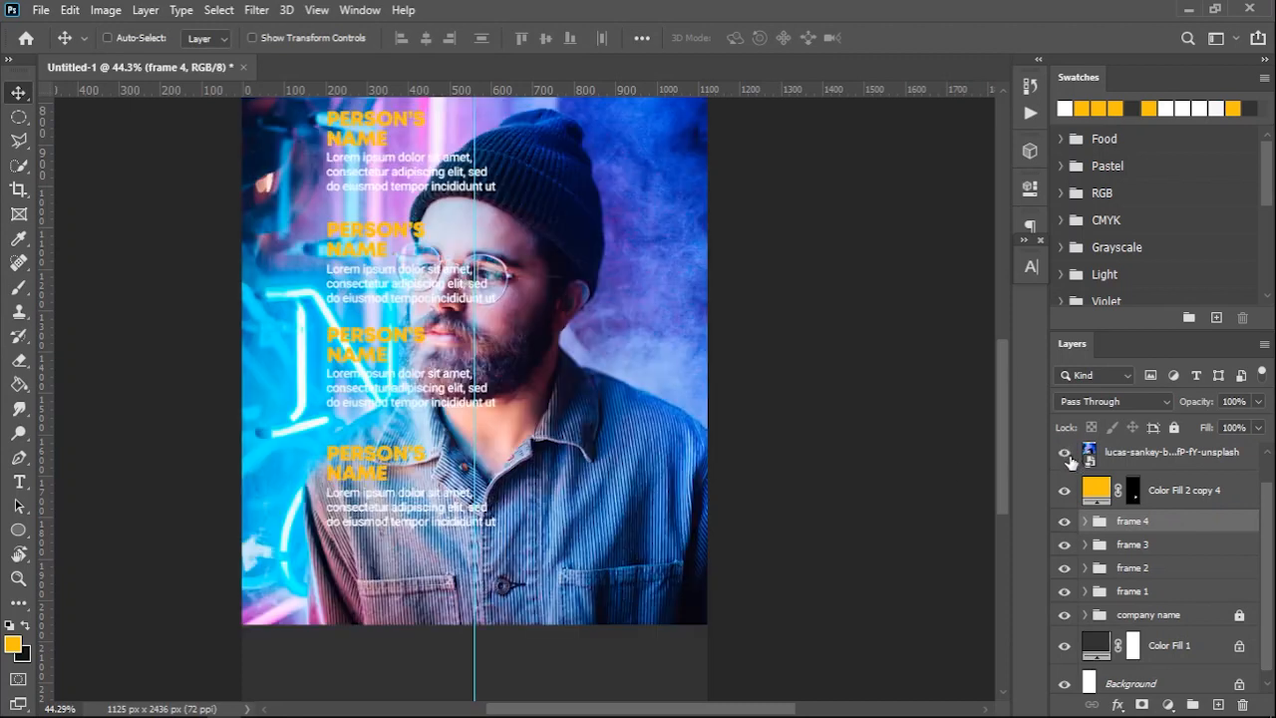
right_click(1203, 461)
click(1115, 431)
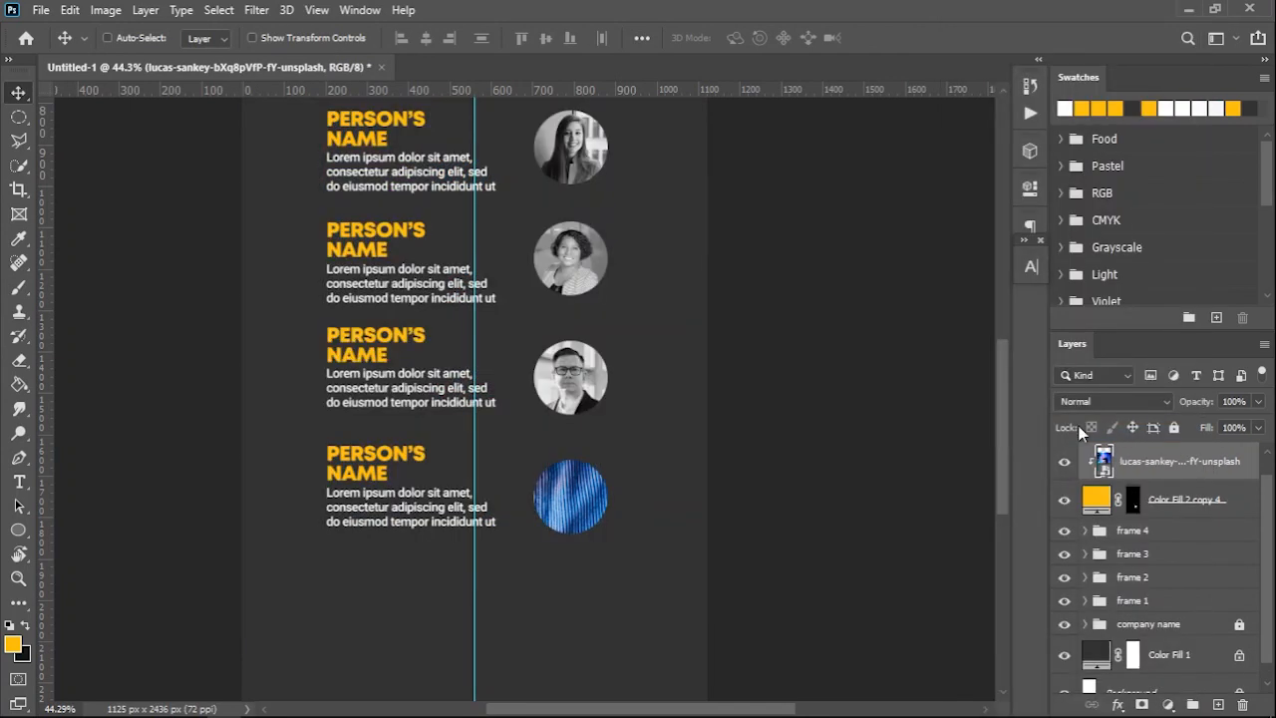
Scale the beanie man's photo to about 4.97%, position his face inside the fifth circle and convert it to black and white.
key(ctrl+t)
drag(707, 274, 611, 435)
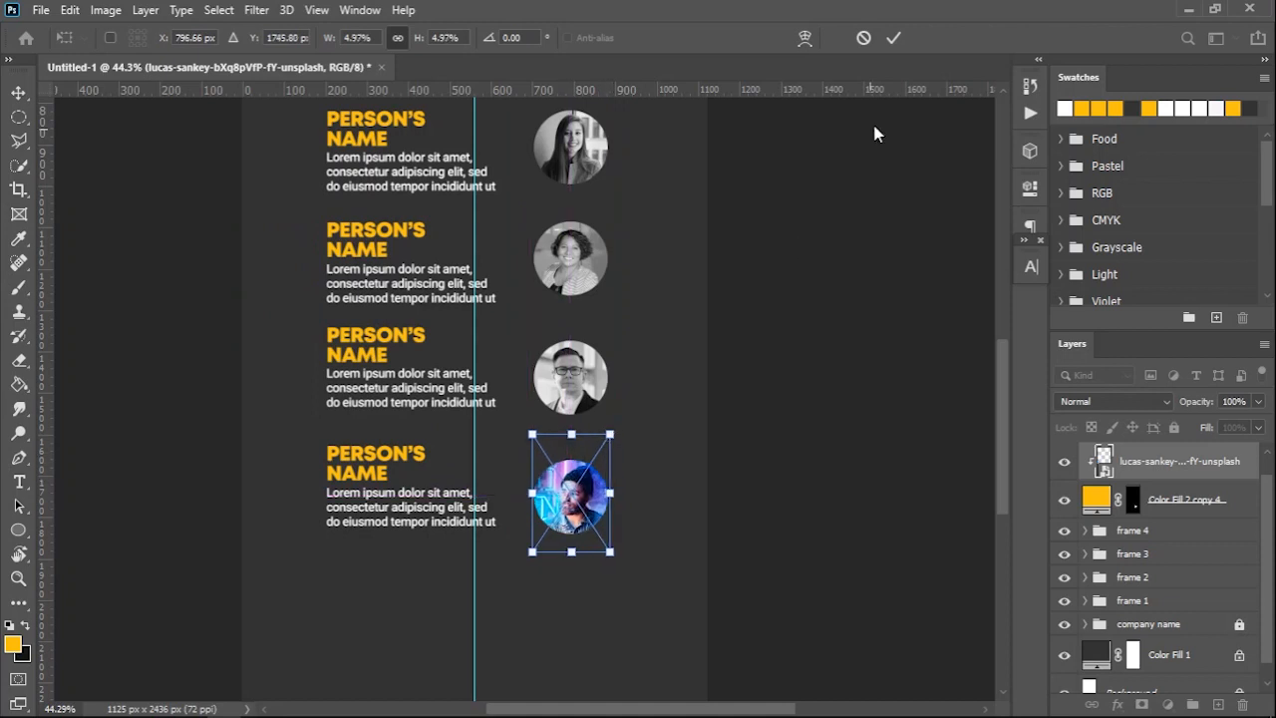
click(893, 37)
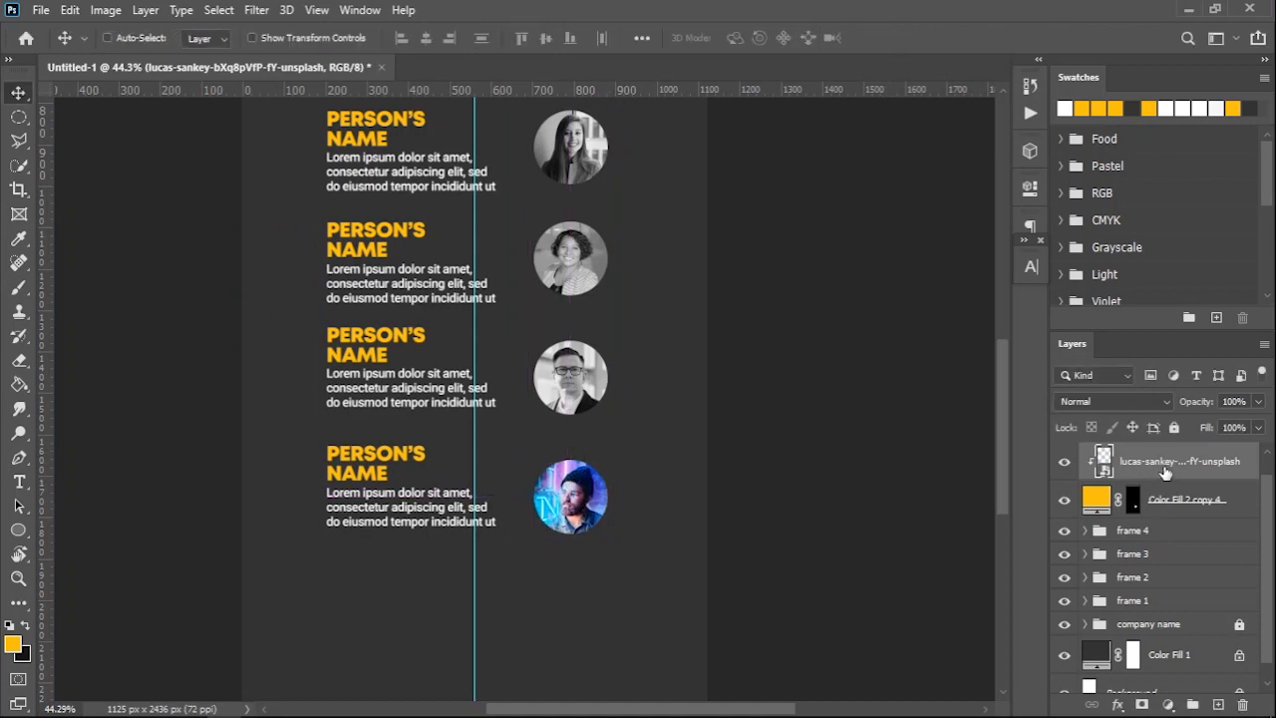
key(ctrl+alt+shift+b)
click(793, 96)
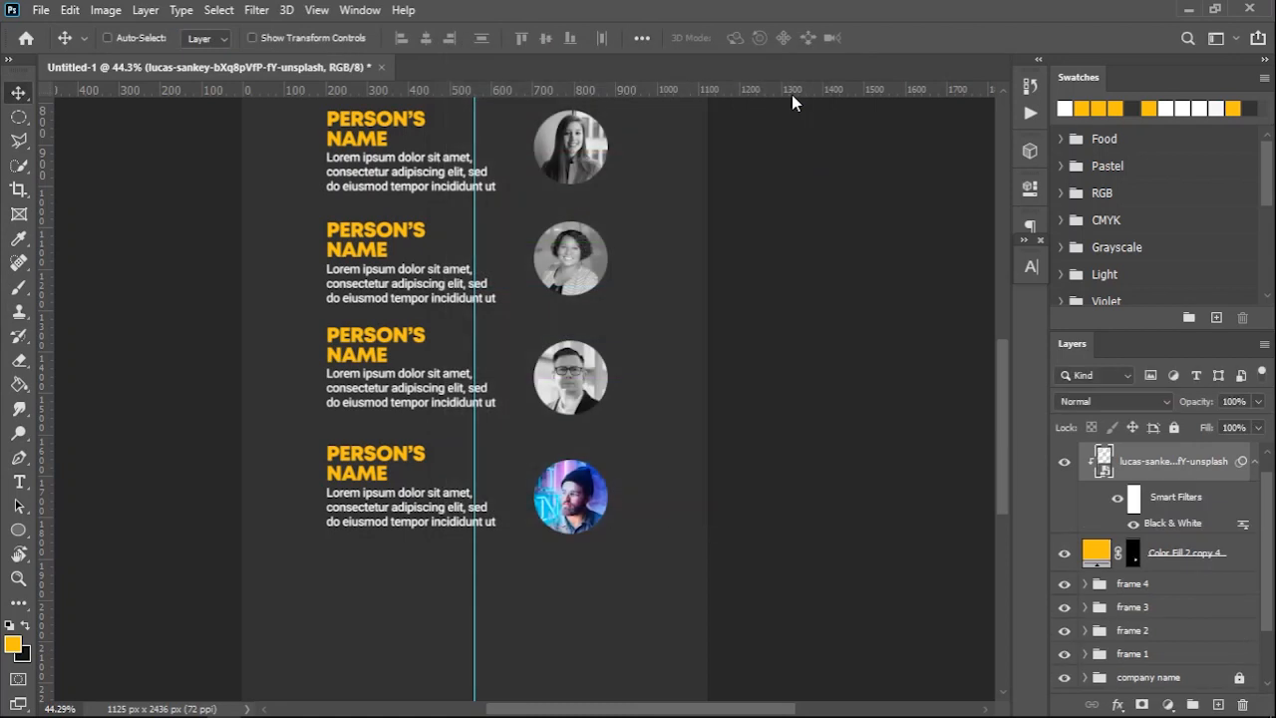
Group the fifth circle with its clipped photo and name the group "frame 5".
shift+click(1160, 556)
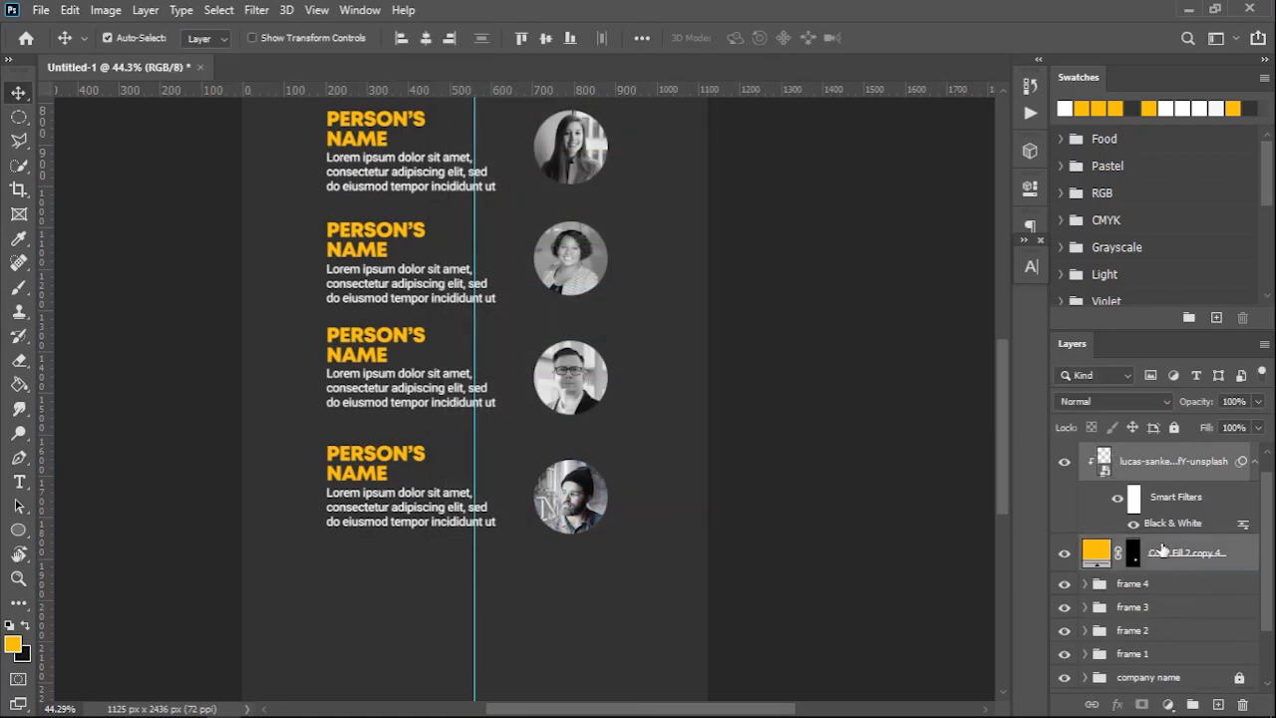
key(ctrl+g)
double_click(1135, 478)
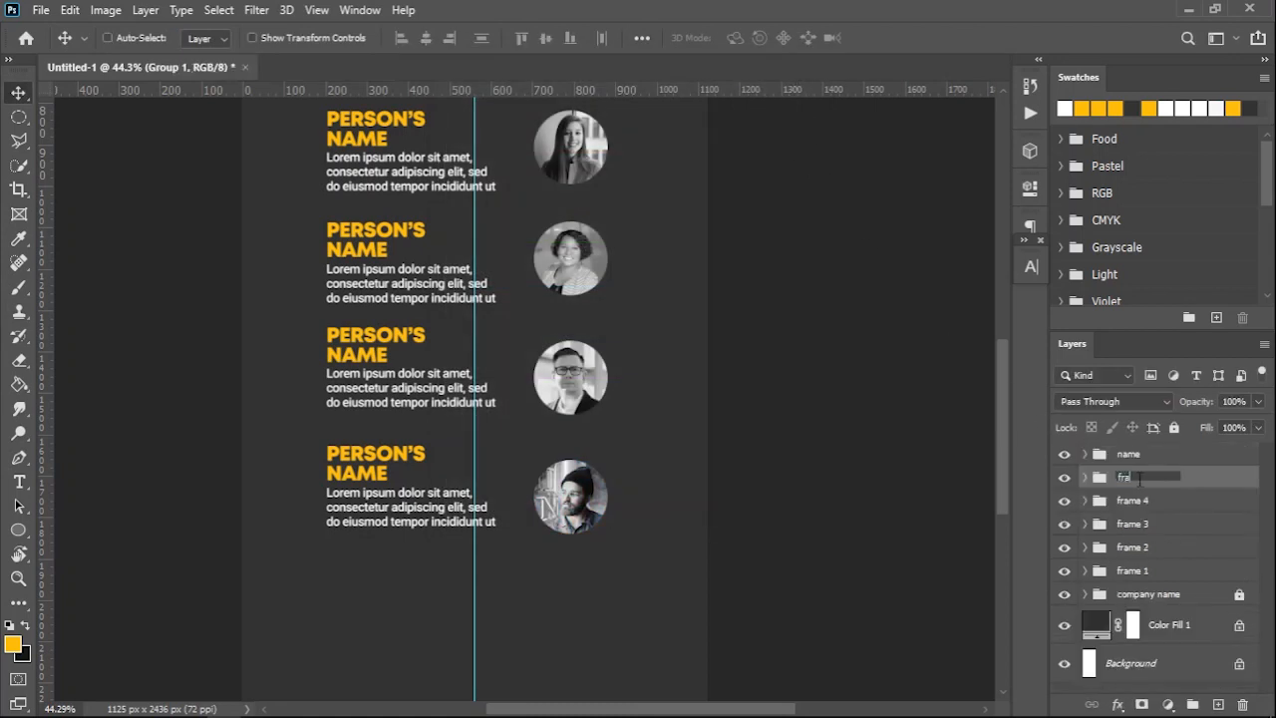
text(frame 5)
key(Return)
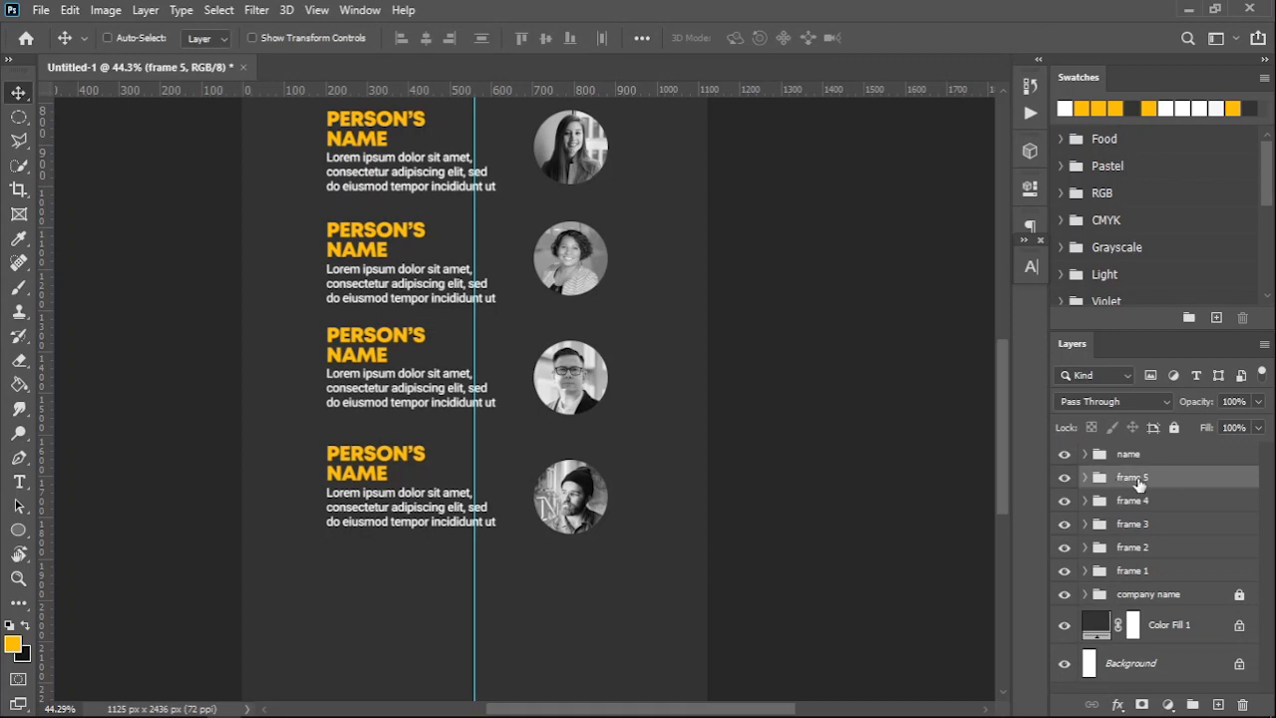
Select all five circular portraits and scale them up together to about 111.47%, keeping them beside the text blocks.
scroll(721, 435, down, 3)
scroll(678, 512, up, 1)
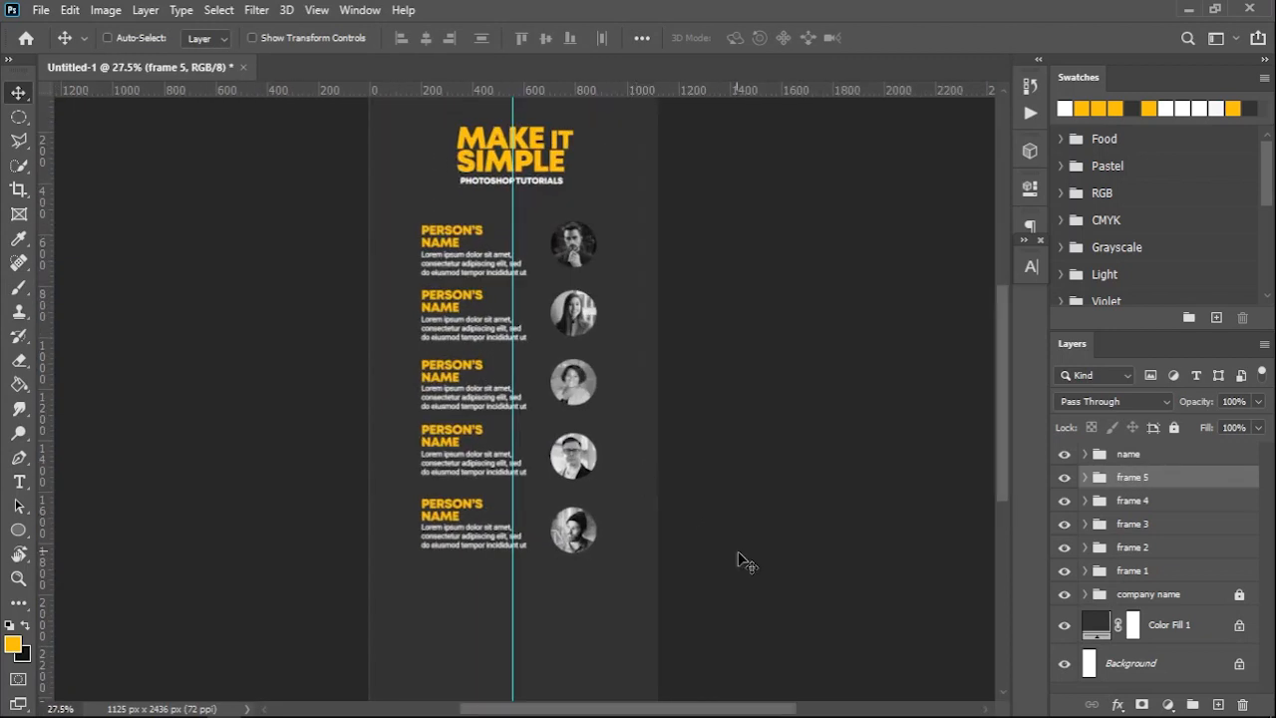
drag(660, 564, 567, 235)
key(ctrl+t)
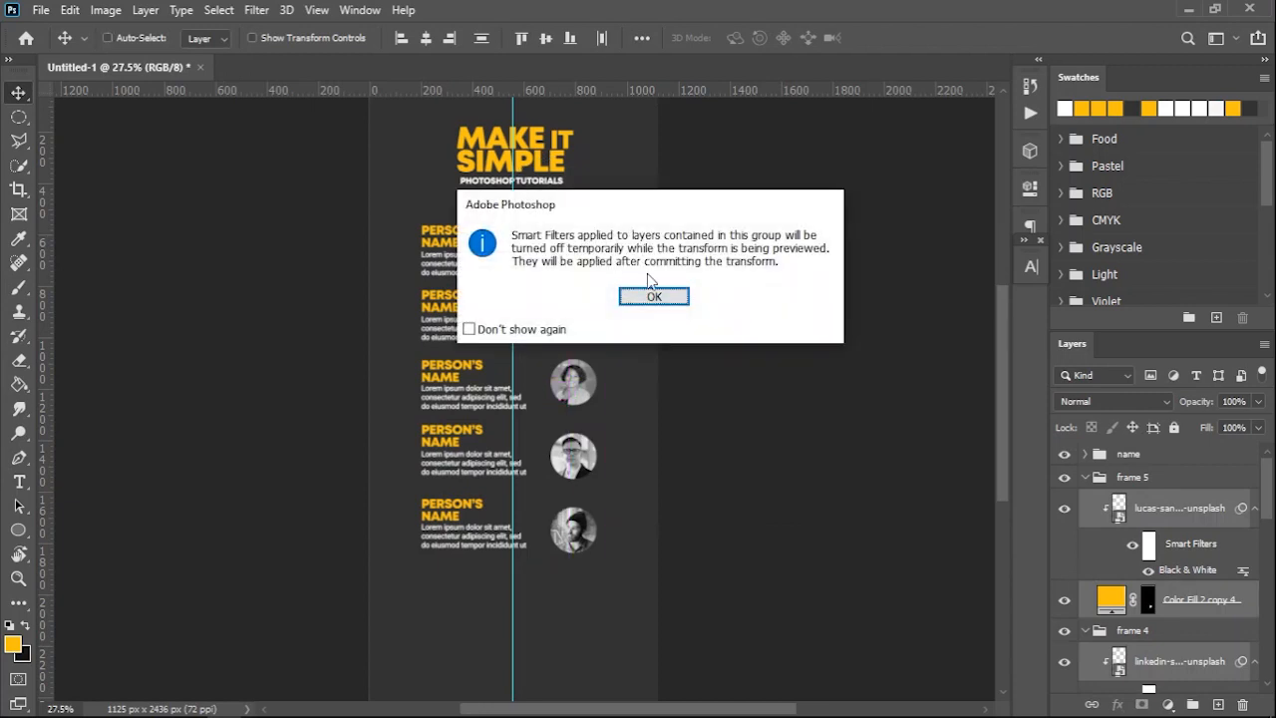
click(655, 297)
drag(607, 213, 601, 248)
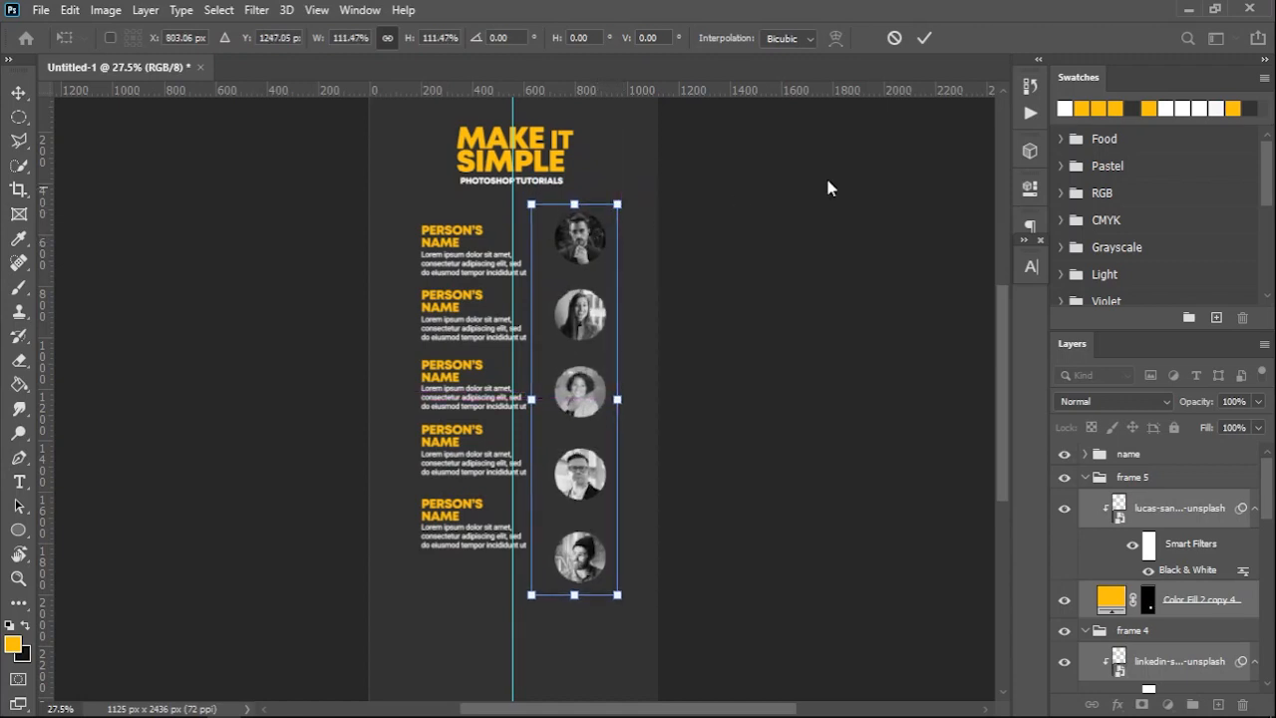
click(927, 38)
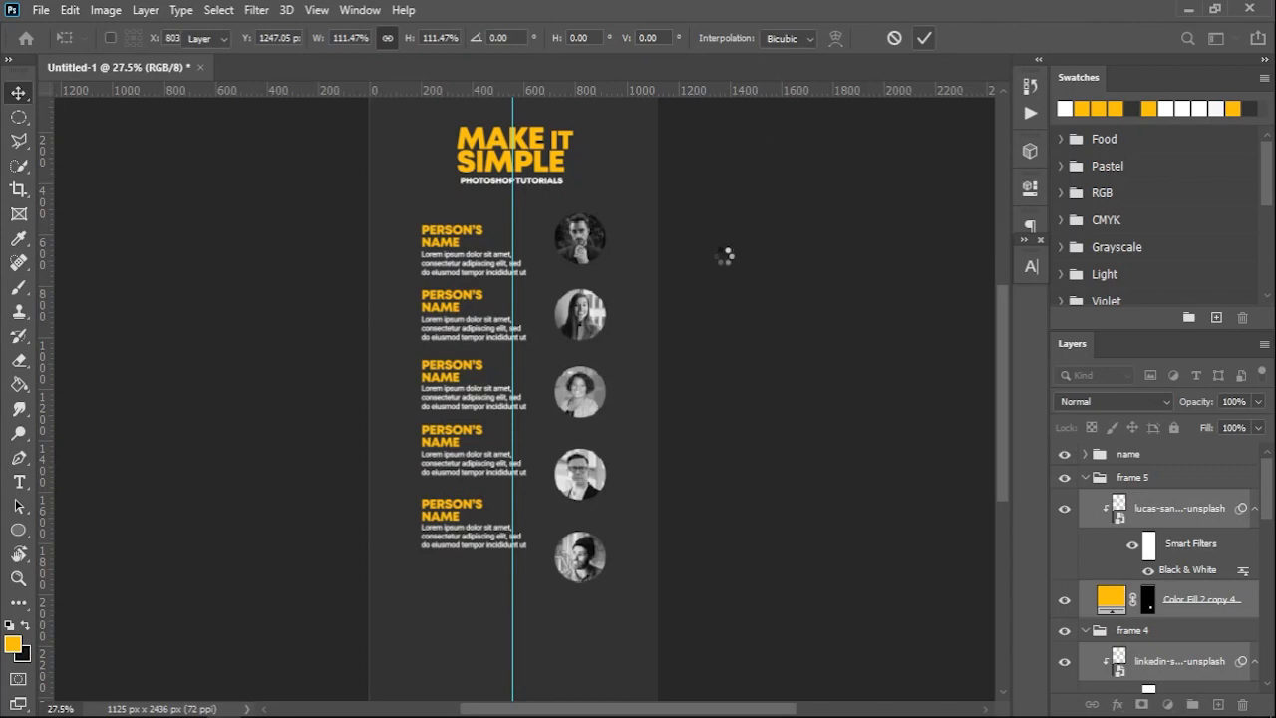
Collapse the layer groups frame 5, frame 4, frame 3, frame 2 and frame 1.
scroll(581, 321, up, 4)
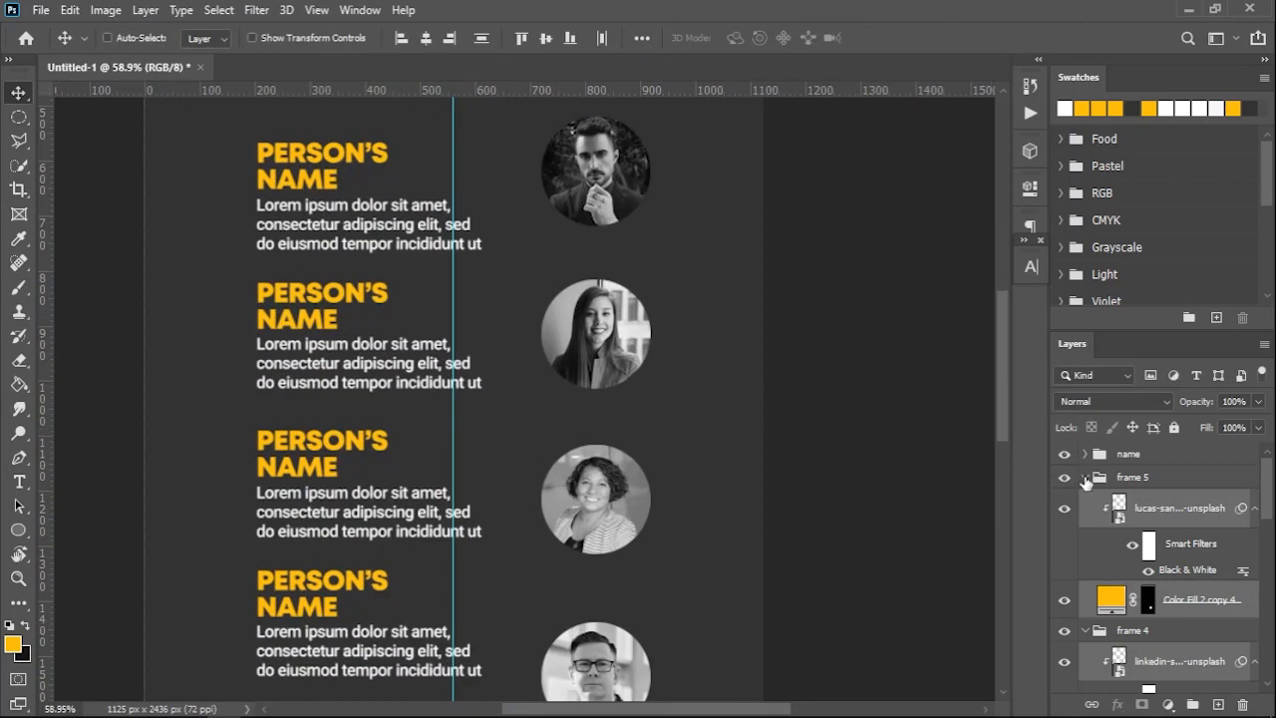
click(1086, 478)
click(1085, 502)
click(1085, 524)
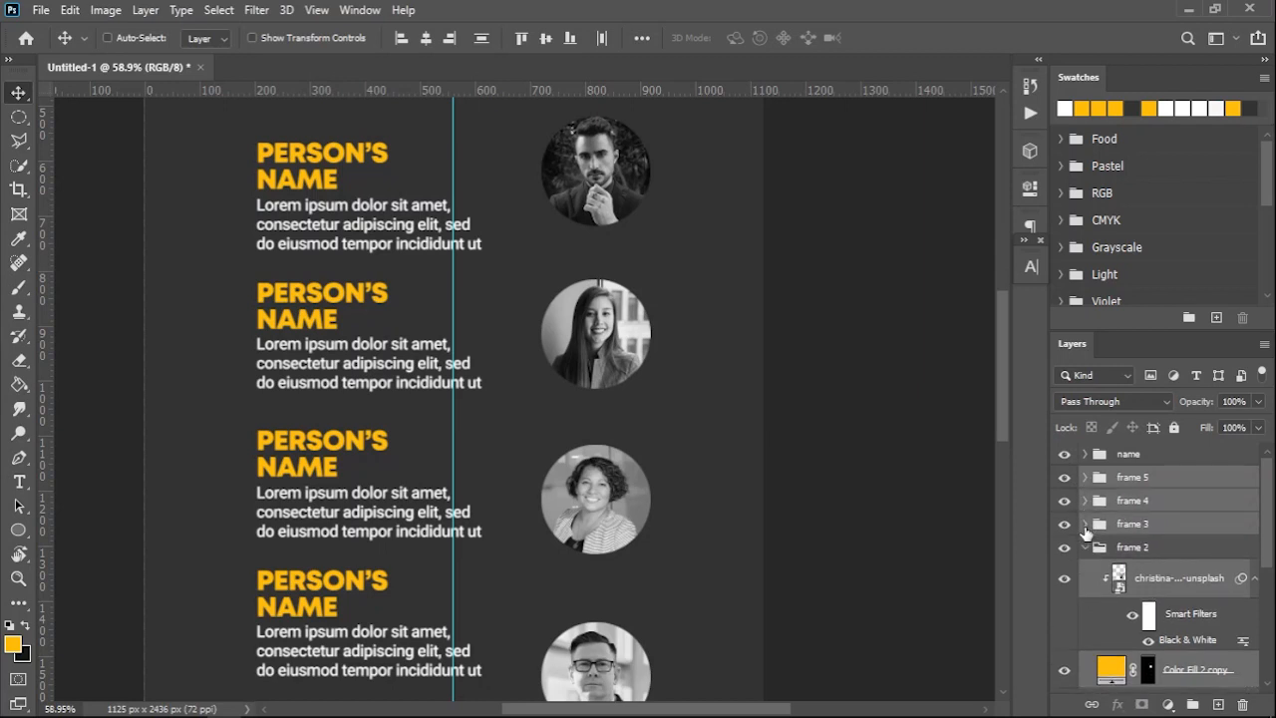
click(1086, 547)
click(1086, 571)
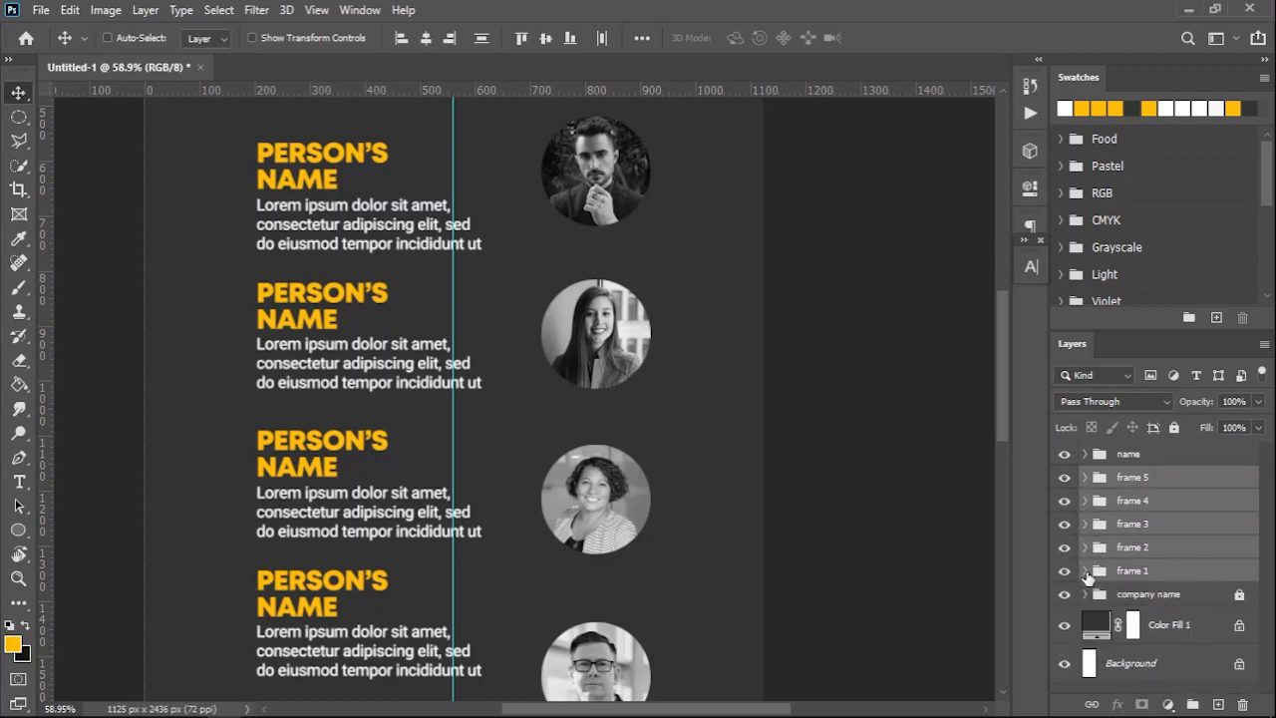
Move the frame 2 portrait up to Y 975.77 px so it sits level with the second name block.
click(1181, 557)
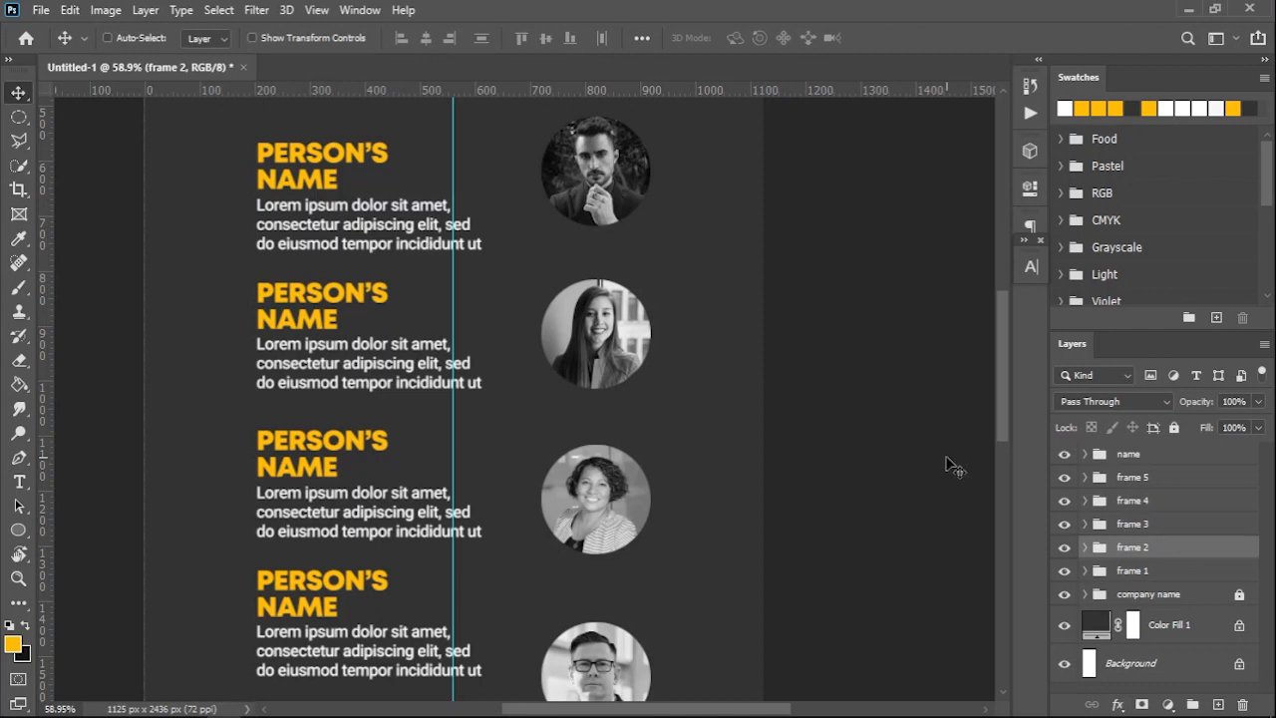
key(ctrl+t)
click(657, 298)
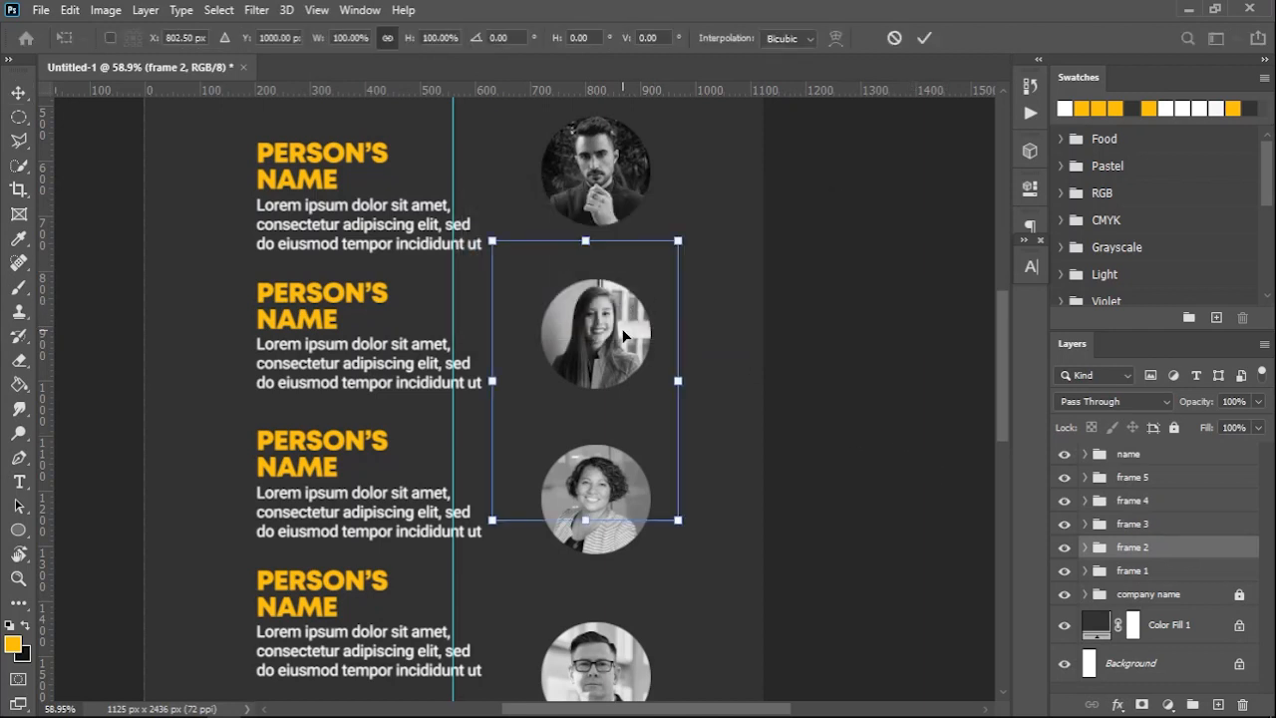
drag(620, 326, 610, 341)
key(ctrl+z)
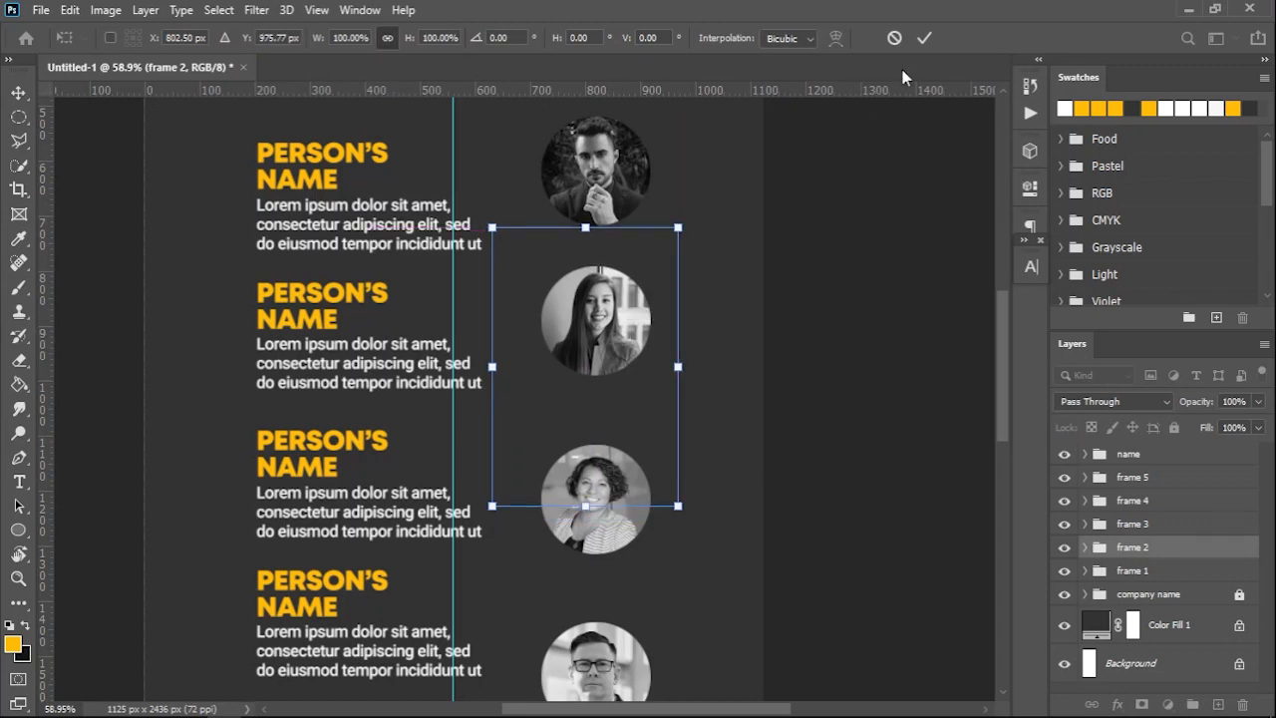
click(923, 39)
Move the frame 3 portrait up to Y 1191 px, beside the third name block.
click(1137, 526)
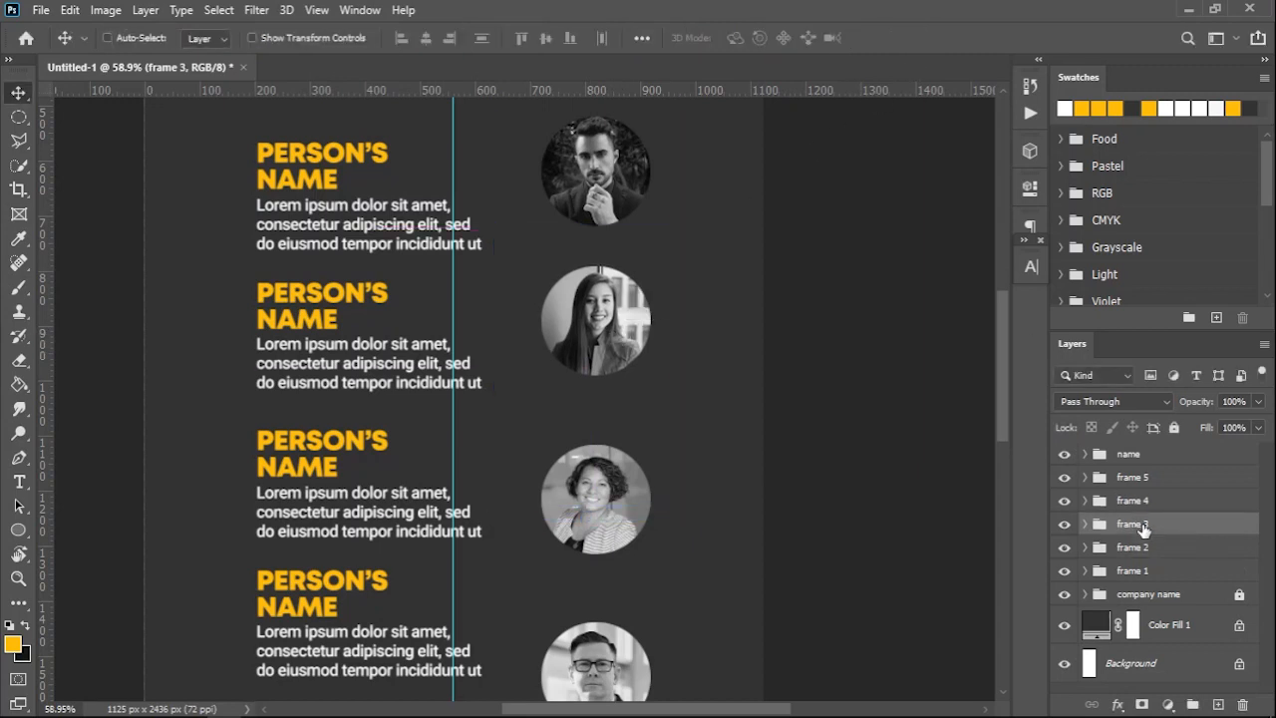
scroll(675, 533, down, 3)
key(ctrl+t)
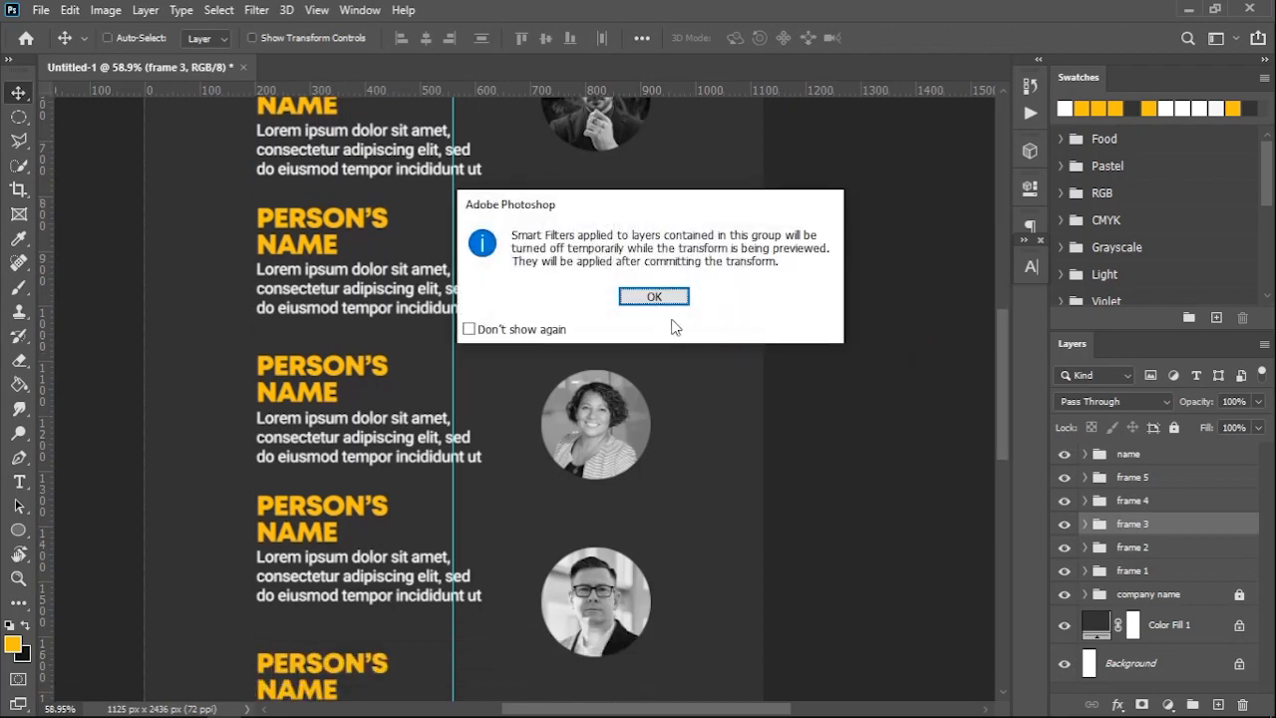
click(654, 298)
drag(602, 456, 602, 439)
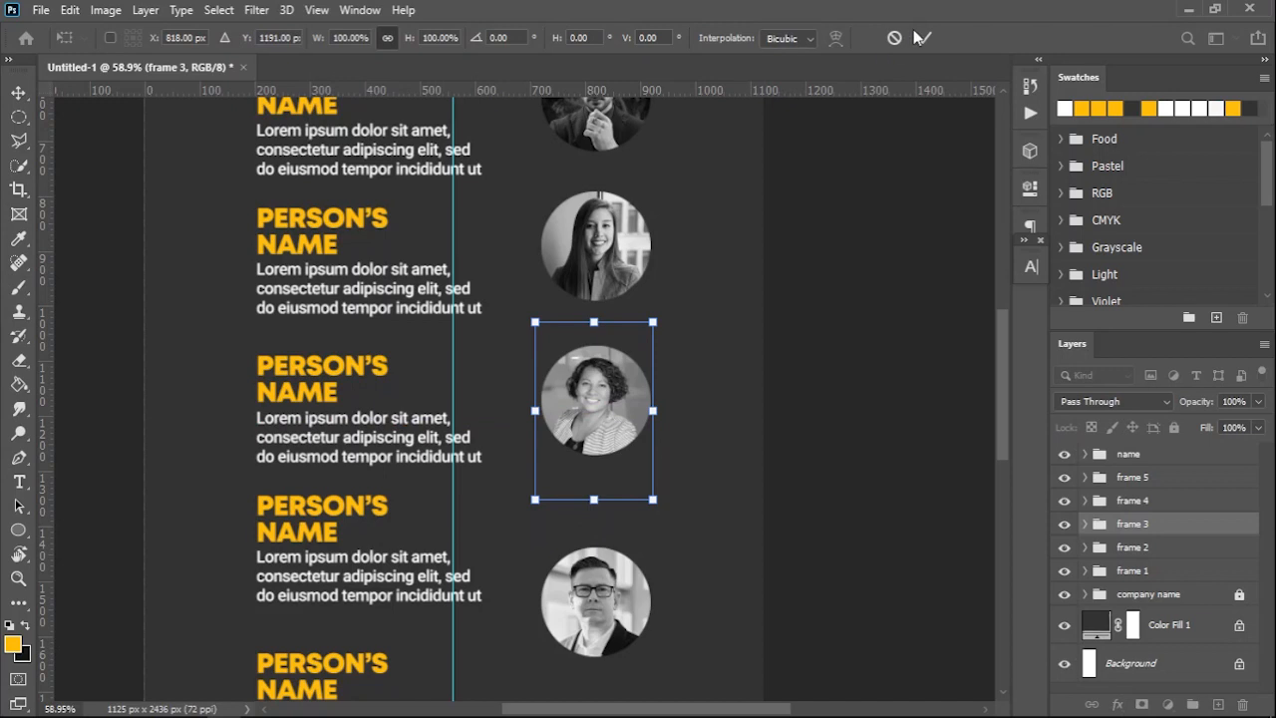
click(919, 38)
Move the frame 4 portrait straight up until it lines up with the fourth name block.
click(1142, 500)
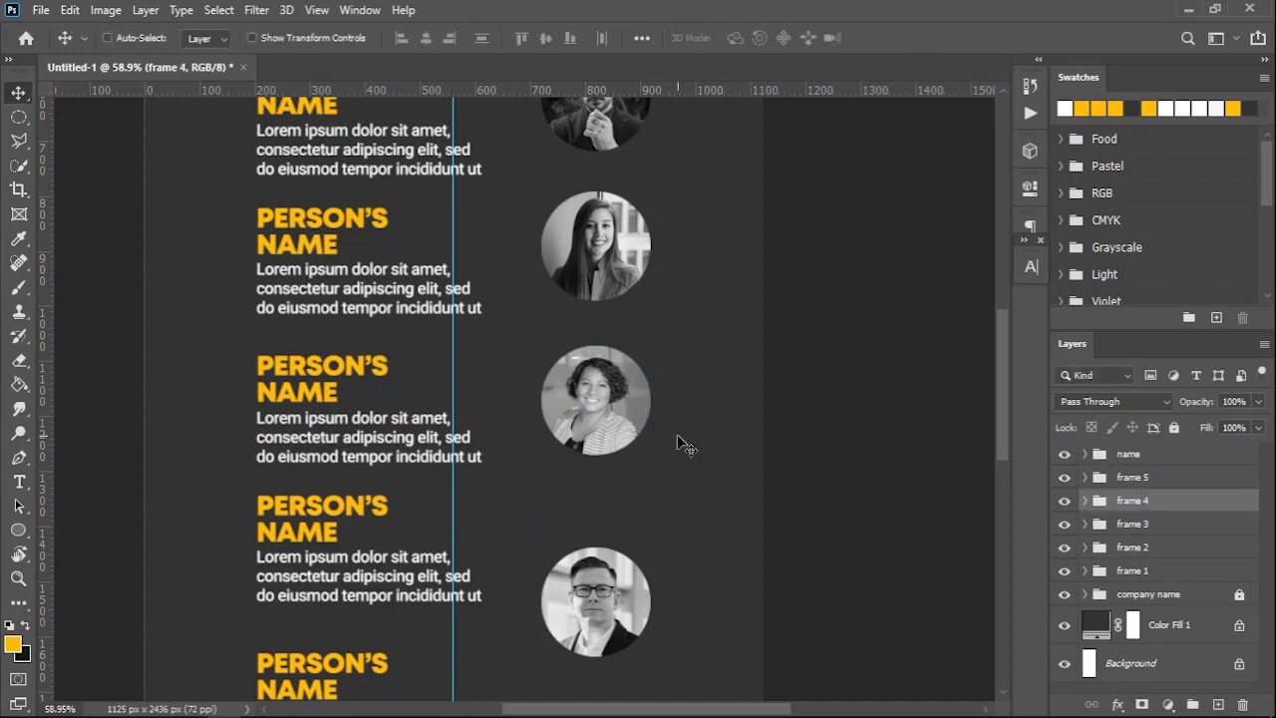
scroll(678, 443, down, 3)
key(ctrl+t)
click(653, 297)
drag(607, 436, 607, 389)
click(924, 38)
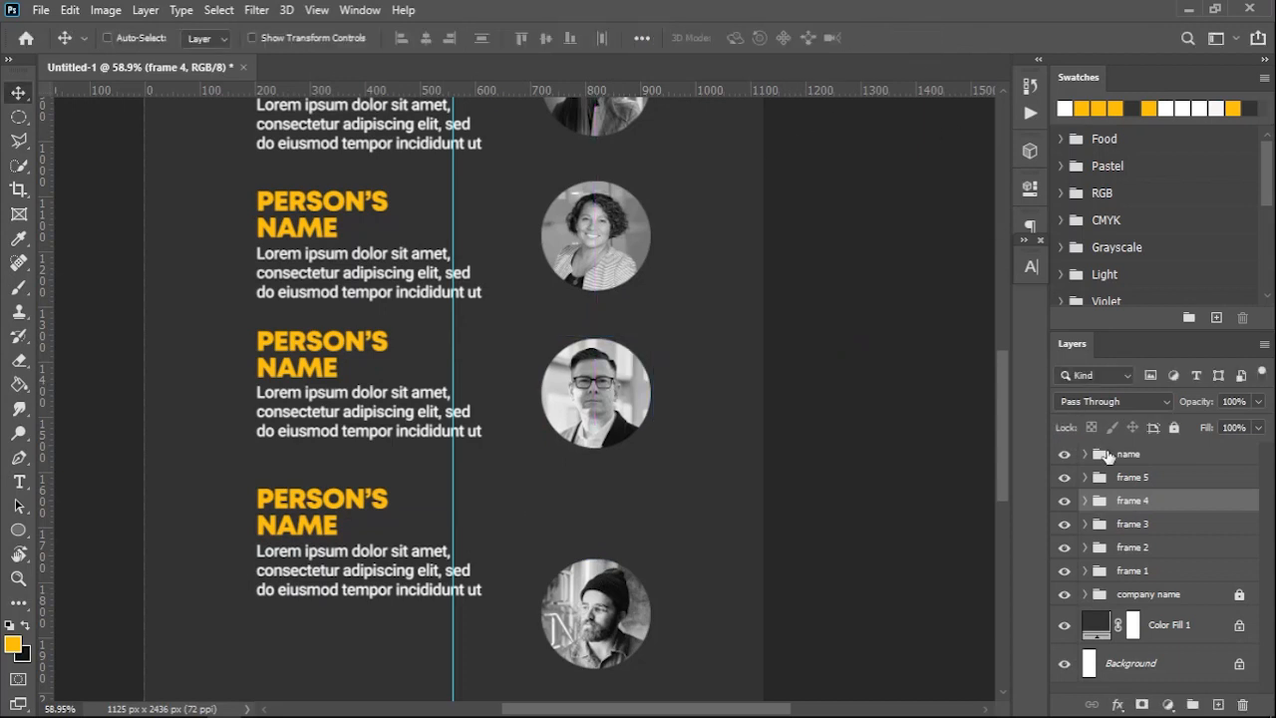
Move the frame 5 portrait up to Y 1729.55 px, beside the fifth name block.
click(1142, 478)
key(ctrl+t)
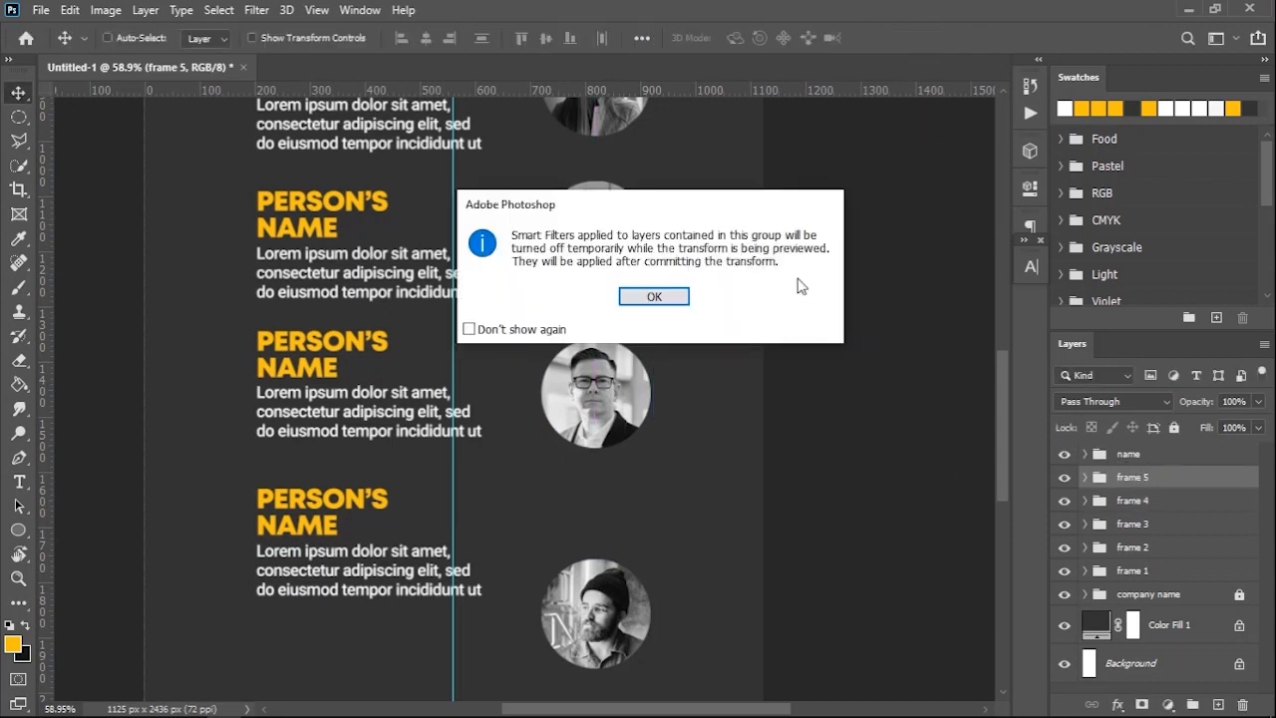
click(654, 296)
drag(610, 616, 610, 557)
scroll(610, 556, down, 4)
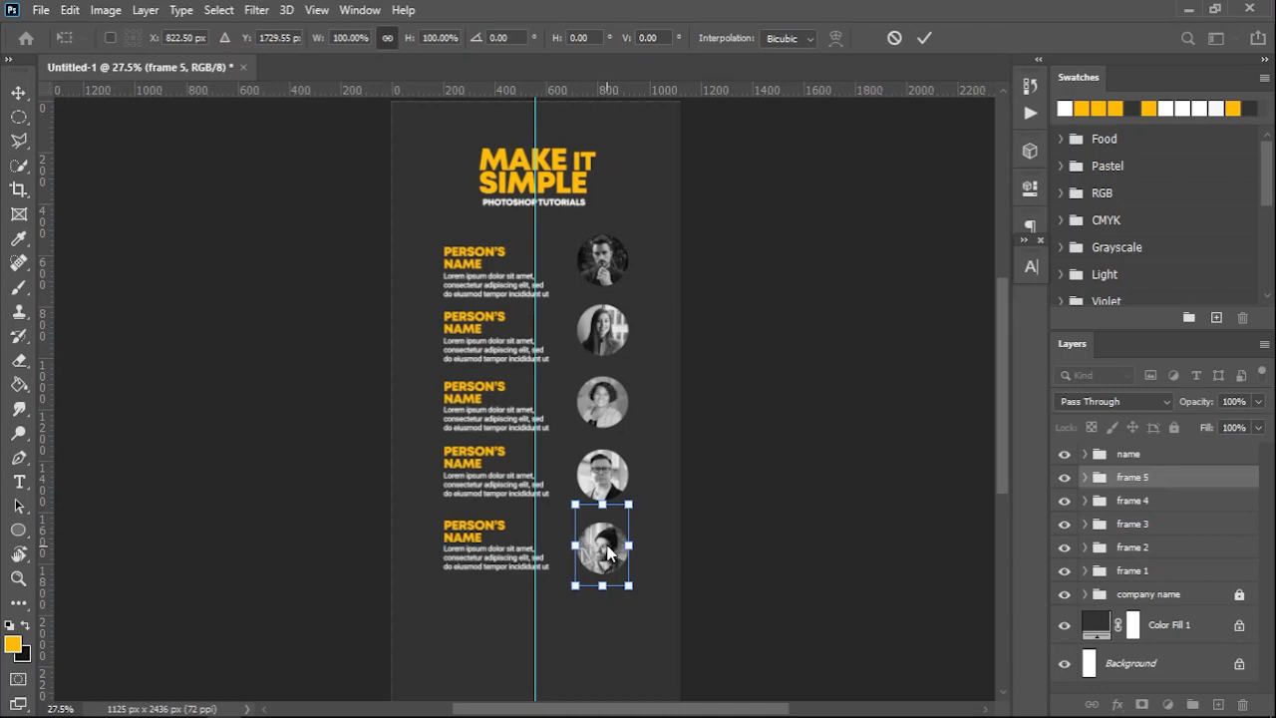
click(925, 38)
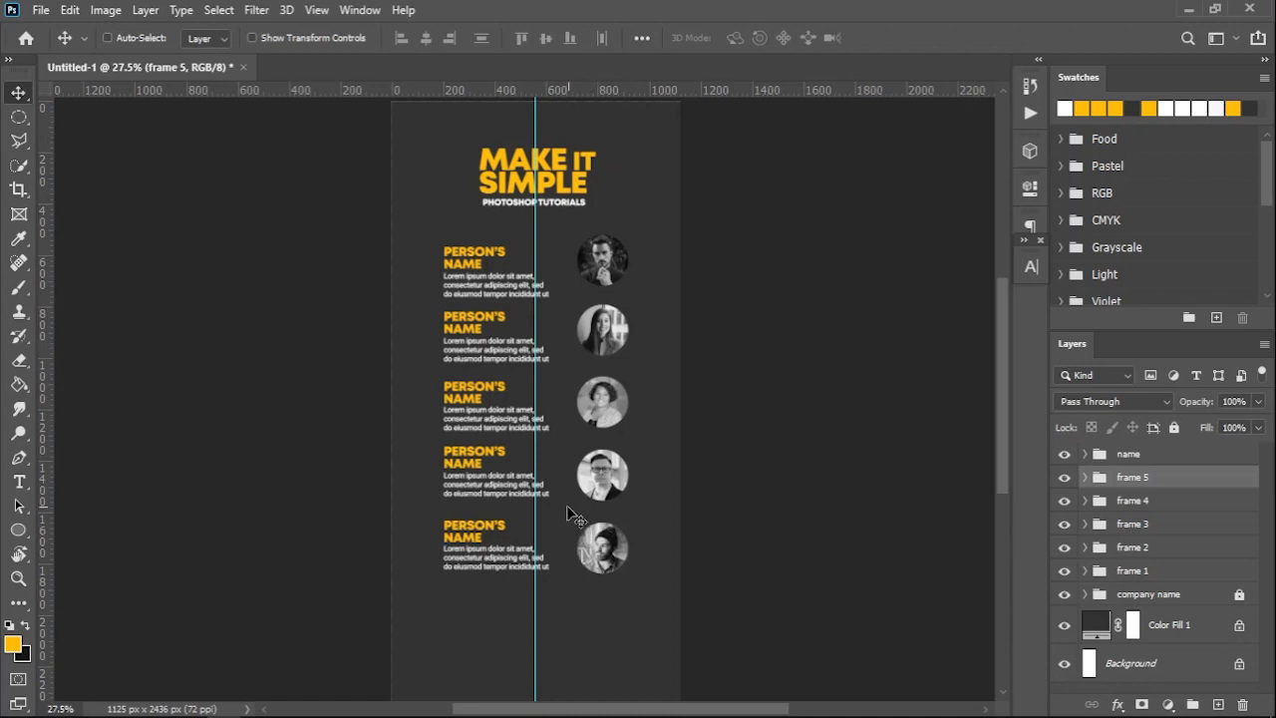
Create a yellow solid-color circle above the name group, placed below the fifth name block near the layout's lower left.
scroll(559, 603, down, 5)
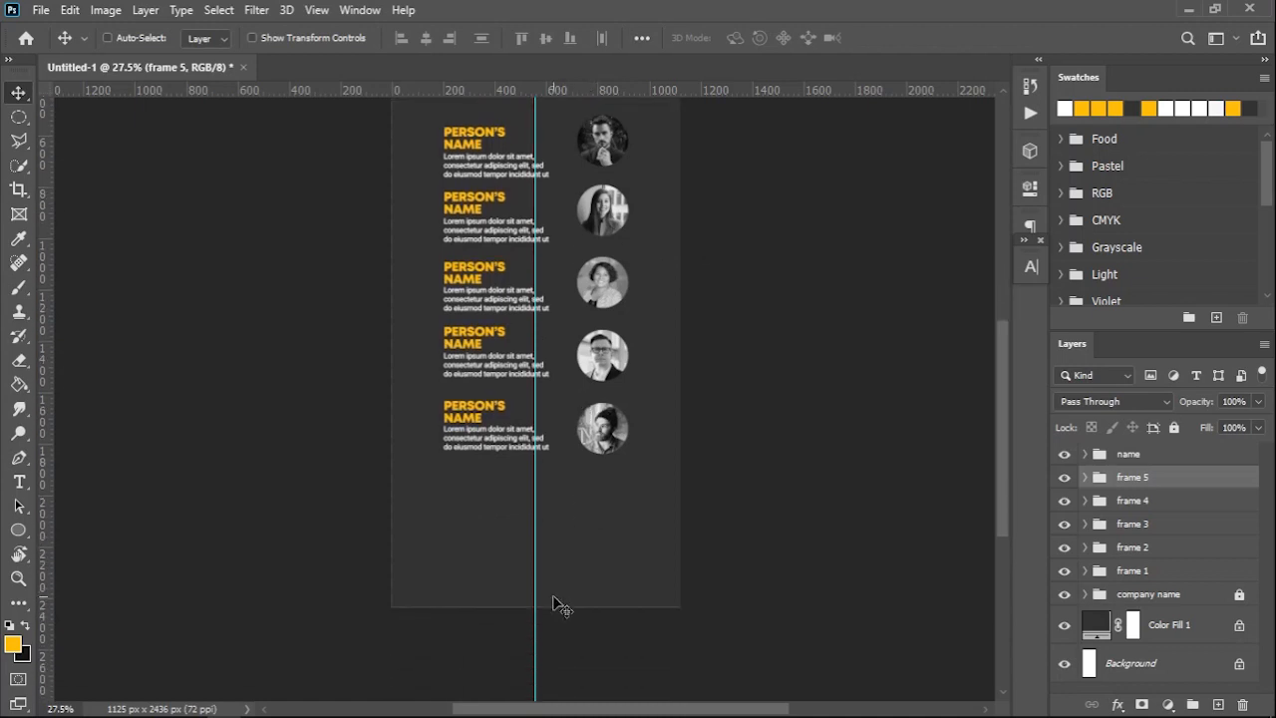
click(1168, 454)
click(21, 117)
drag(460, 491, 536, 569)
click(1170, 705)
click(1157, 368)
click(1140, 382)
key(v)
scroll(521, 506, up, 3)
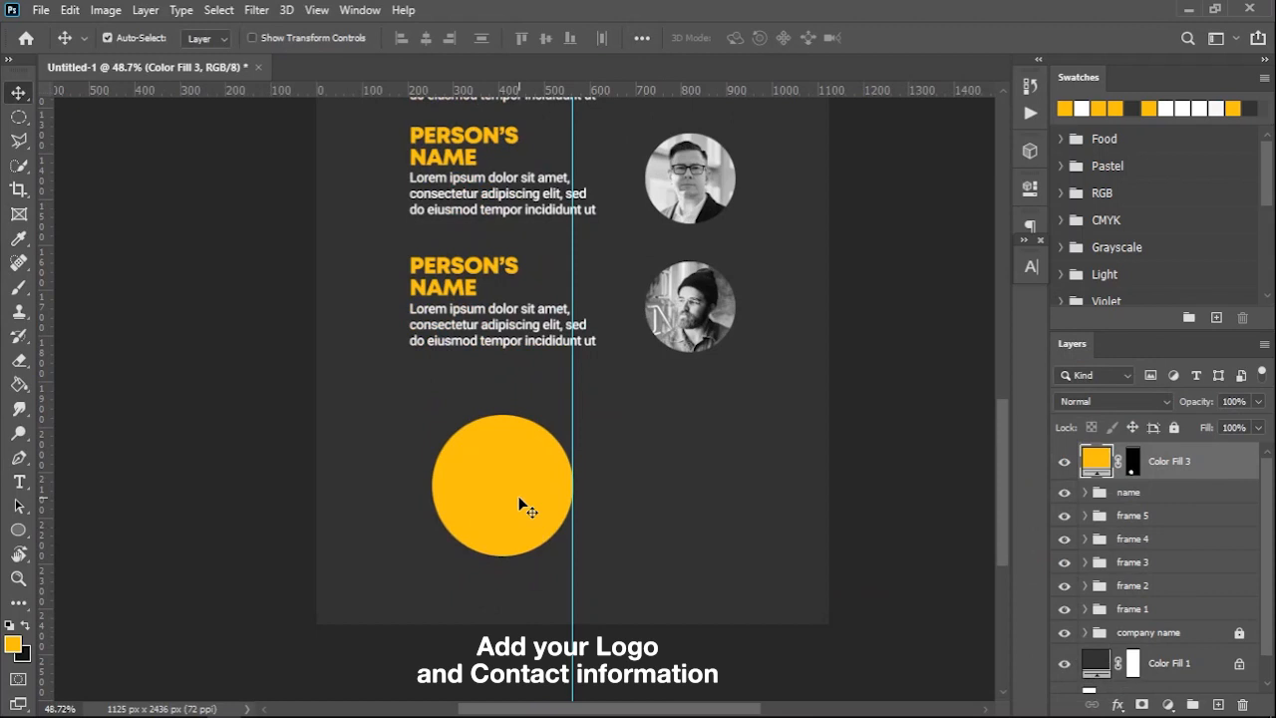
drag(522, 506, 495, 489)
Add a text box reading "YOUR LOGO" over the yellow circle and color the text #323232.
key(t)
drag(425, 426, 546, 522)
key(BackSpace)
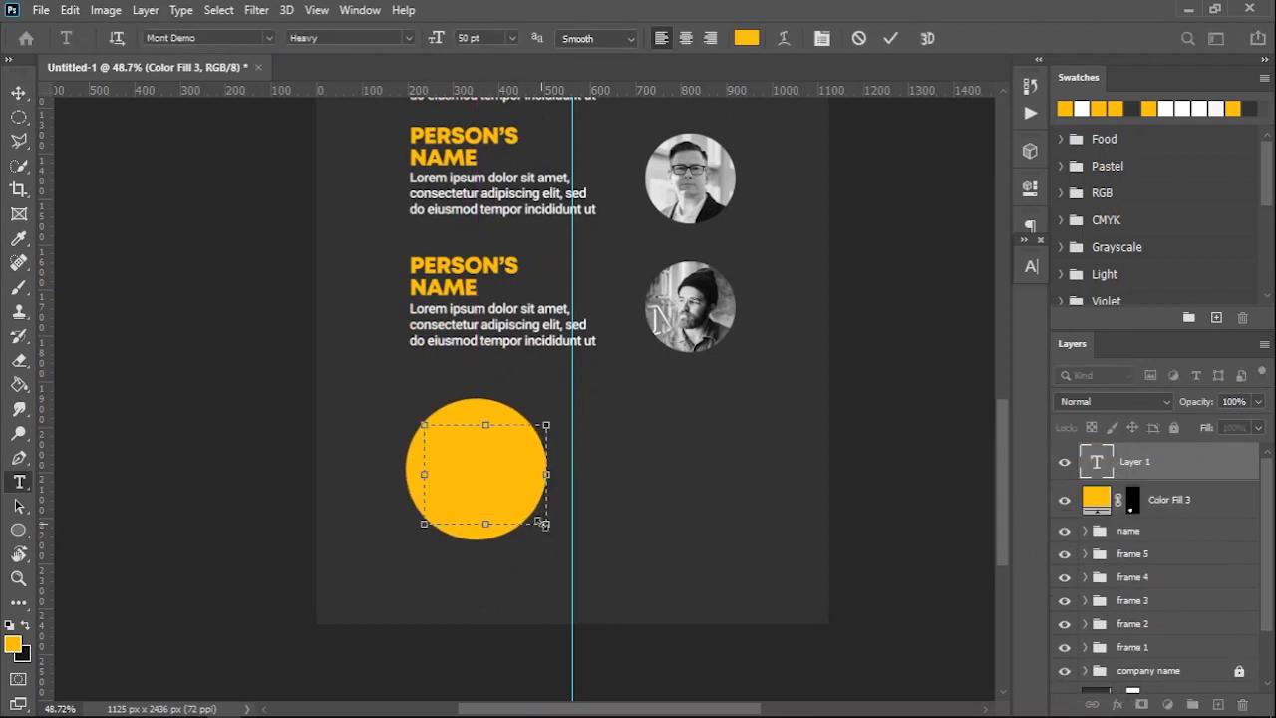
key(ctrl+a)
click(746, 38)
click(874, 365)
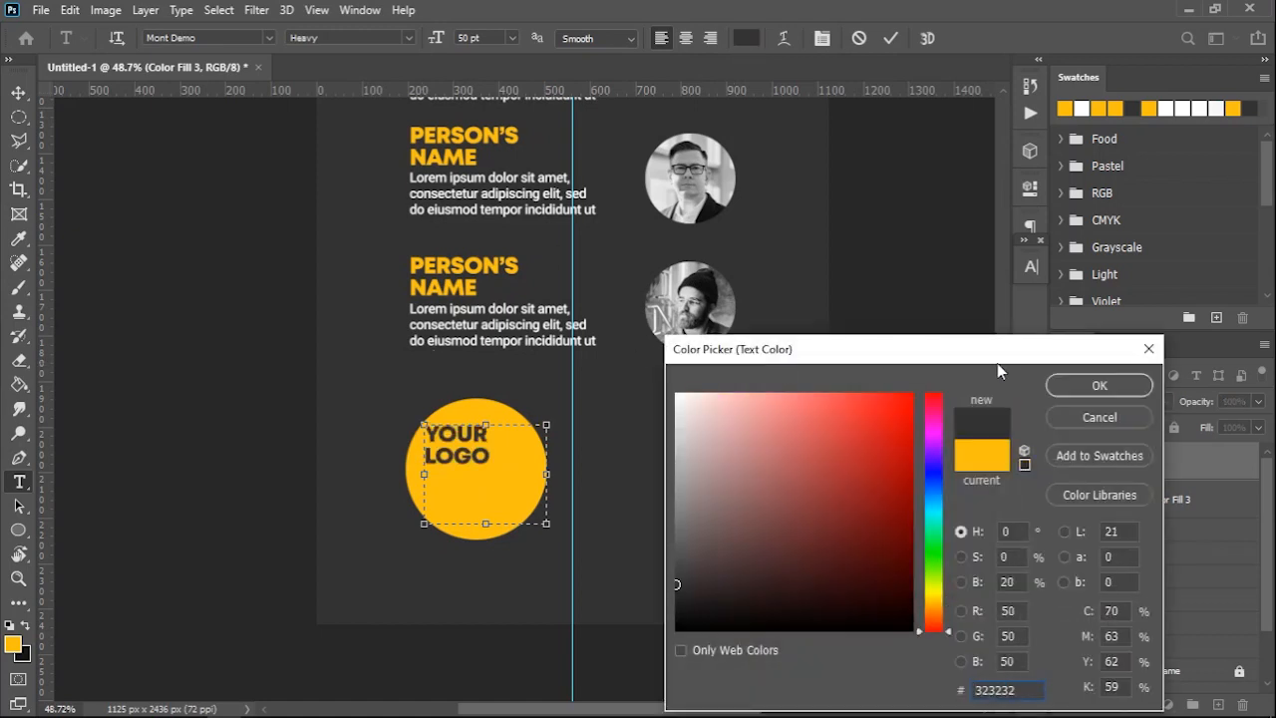
click(1107, 383)
Set the "YOUR LOGO" text size to 60 pt and center it inside the yellow circle.
click(1031, 266)
click(875, 315)
scroll(876, 315, up, 10)
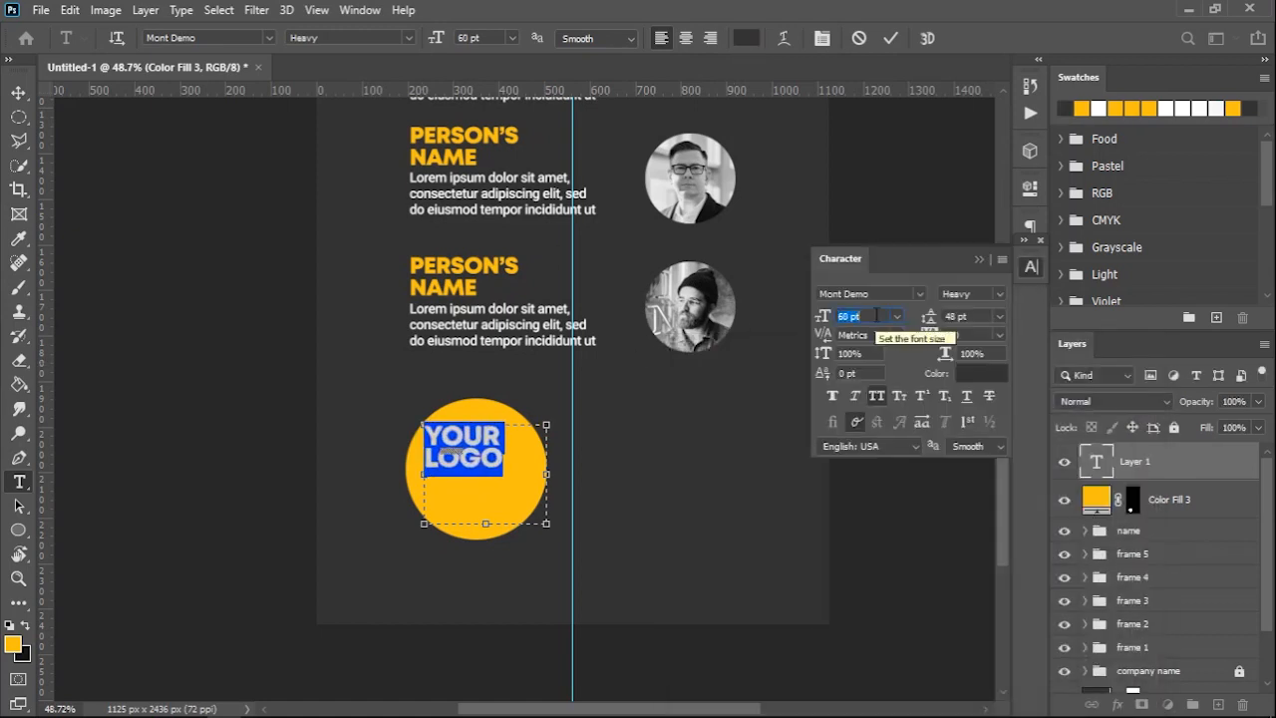
click(890, 38)
key(v)
mouse_move(471, 455)
mouse_down()
mouse_move(444, 461)
mouse_move(484, 476)
mouse_up()
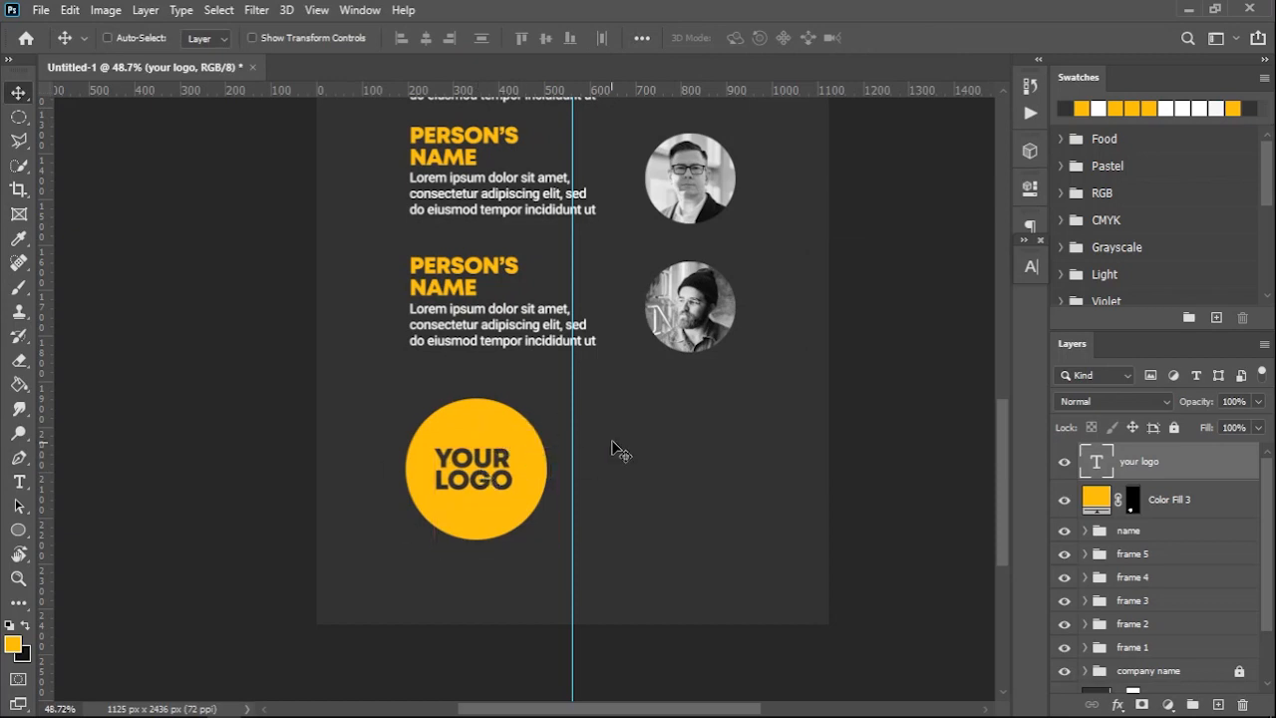
Add the heading "CONTACT US NOW!" in white #ffffff beside the yellow circle and shorten its text box.
key(t)
drag(587, 407, 774, 498)
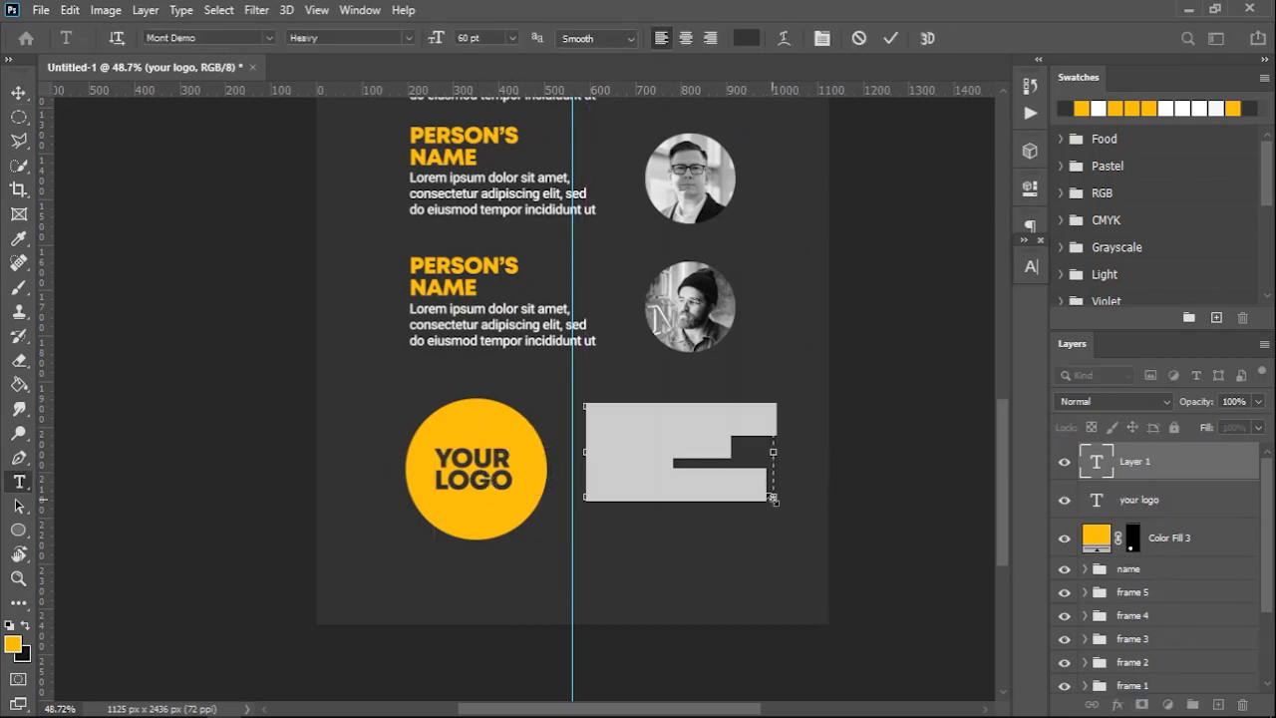
key(BackSpace)
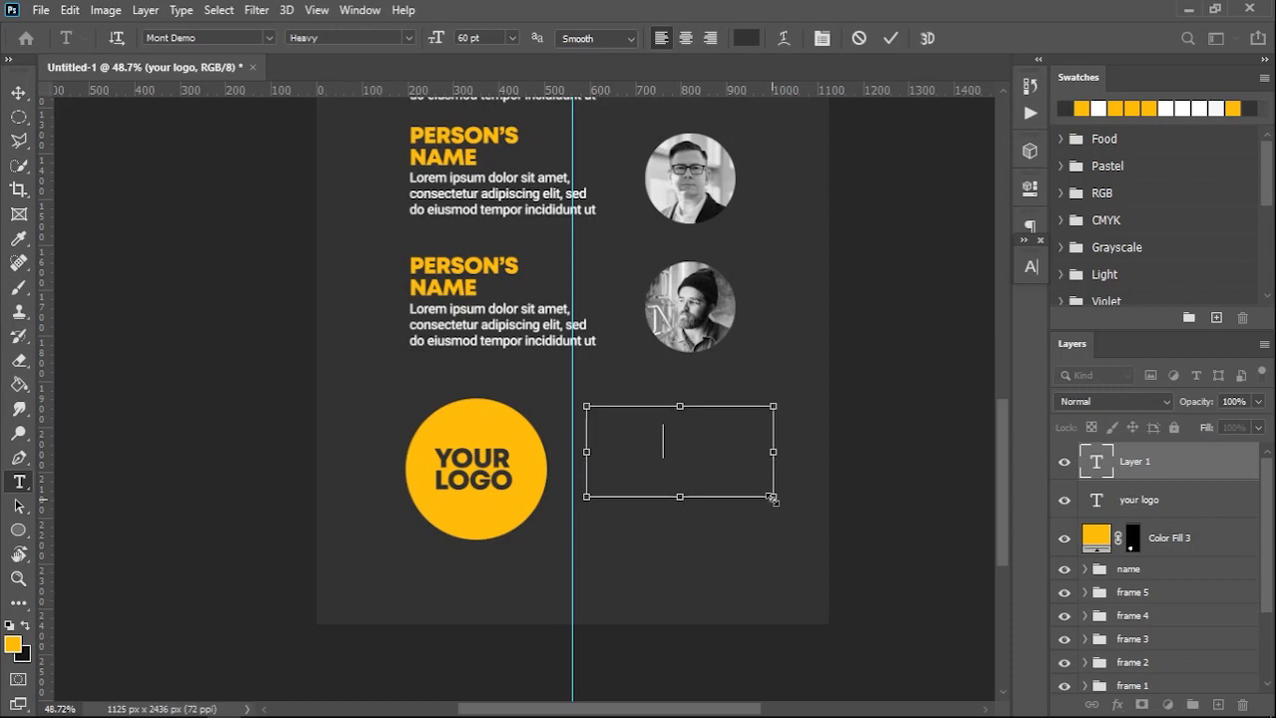
key(ctrl+z)
click(750, 38)
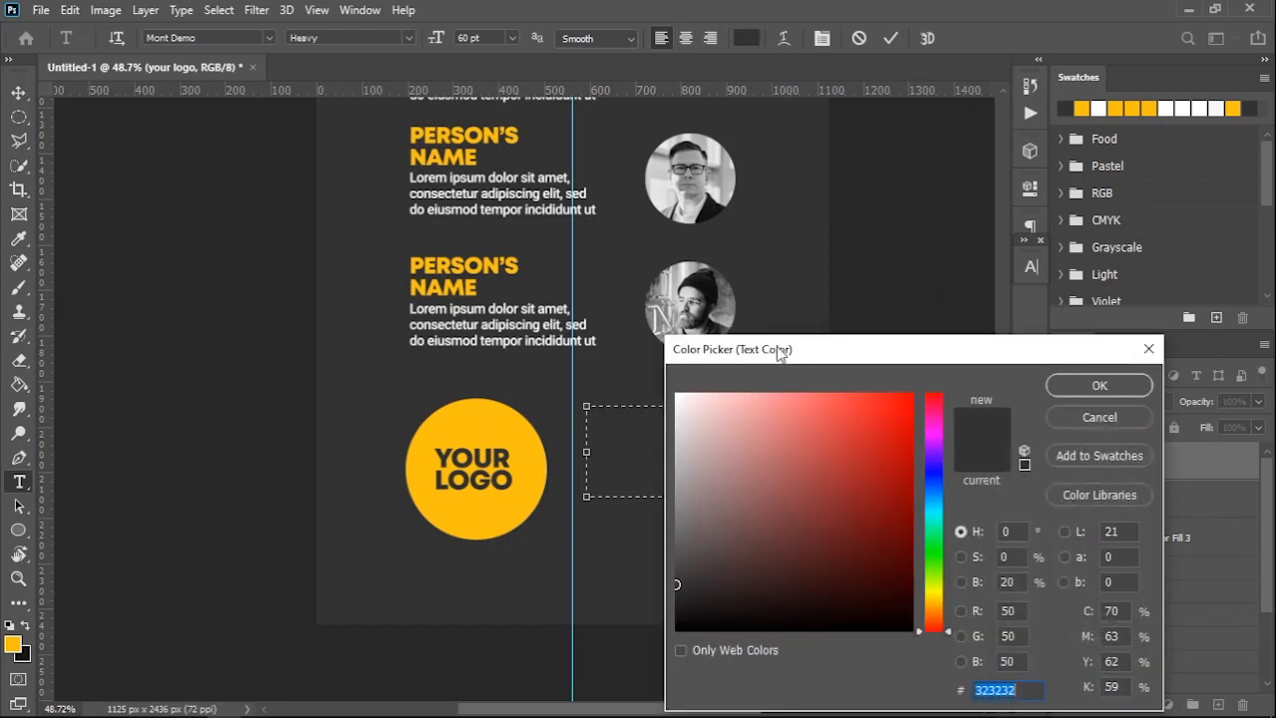
text(ffffff)
click(1085, 378)
drag(675, 496, 675, 465)
click(891, 39)
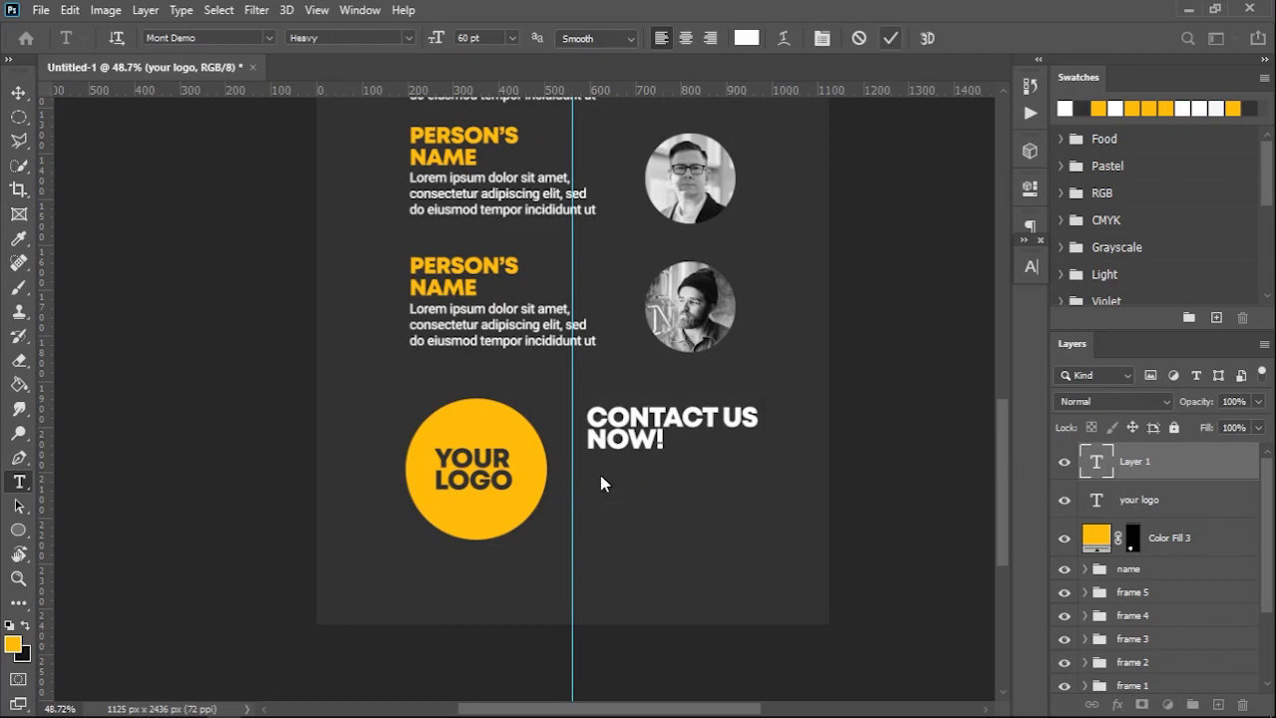
Add a lorem ipsum paragraph box under the contact heading and set it in Roboto Regular at 30 pt.
drag(587, 467, 798, 539)
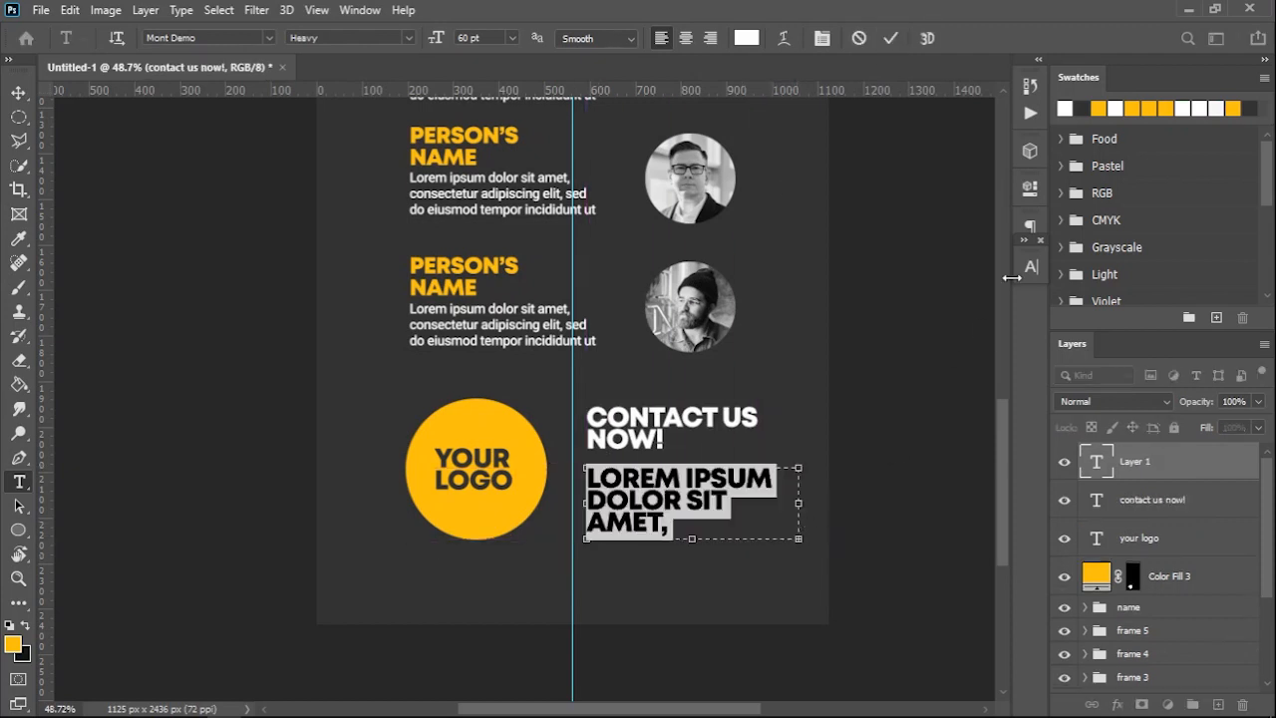
click(1031, 267)
click(860, 293)
text(Roboto)
key(Return)
click(868, 316)
scroll(870, 316, down, 20)
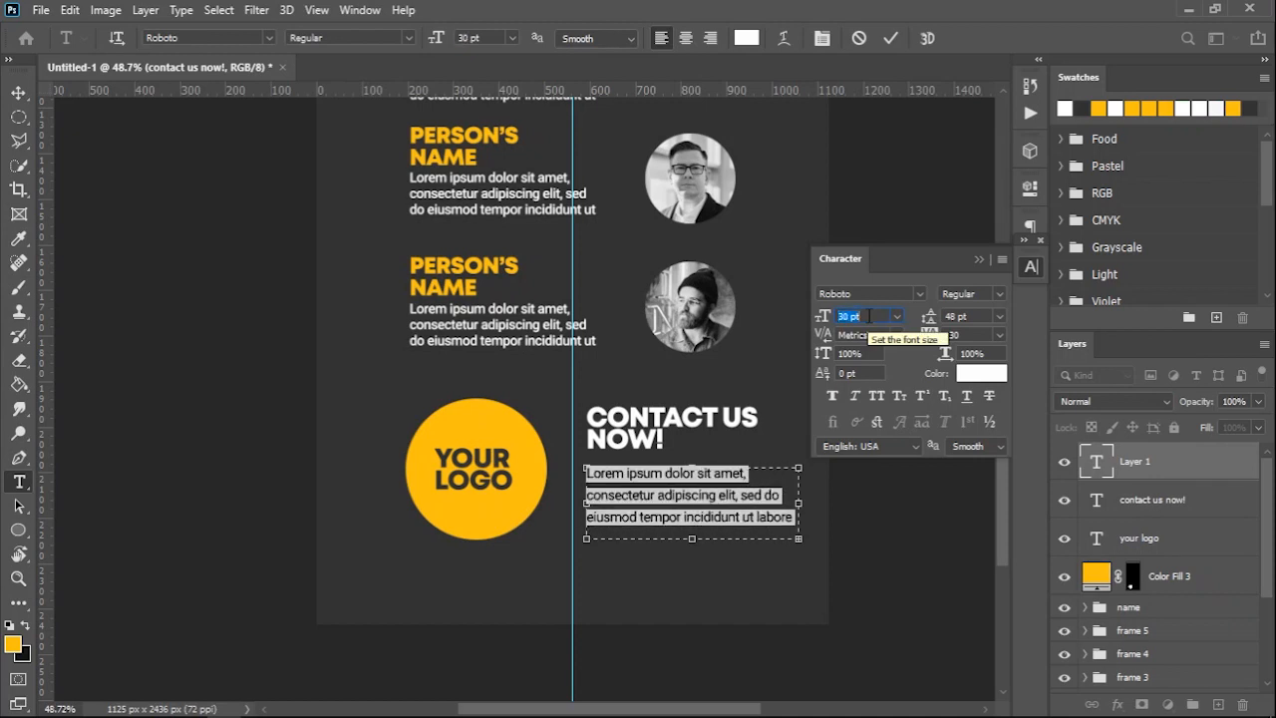
Reduce the contact paragraph's font size to 25 pt and tighten its leading.
click(966, 316)
scroll(966, 316, down, 12)
click(878, 317)
scroll(878, 316, down, 1)
scroll(879, 316, down, 4)
click(985, 316)
scroll(985, 316, down, 4)
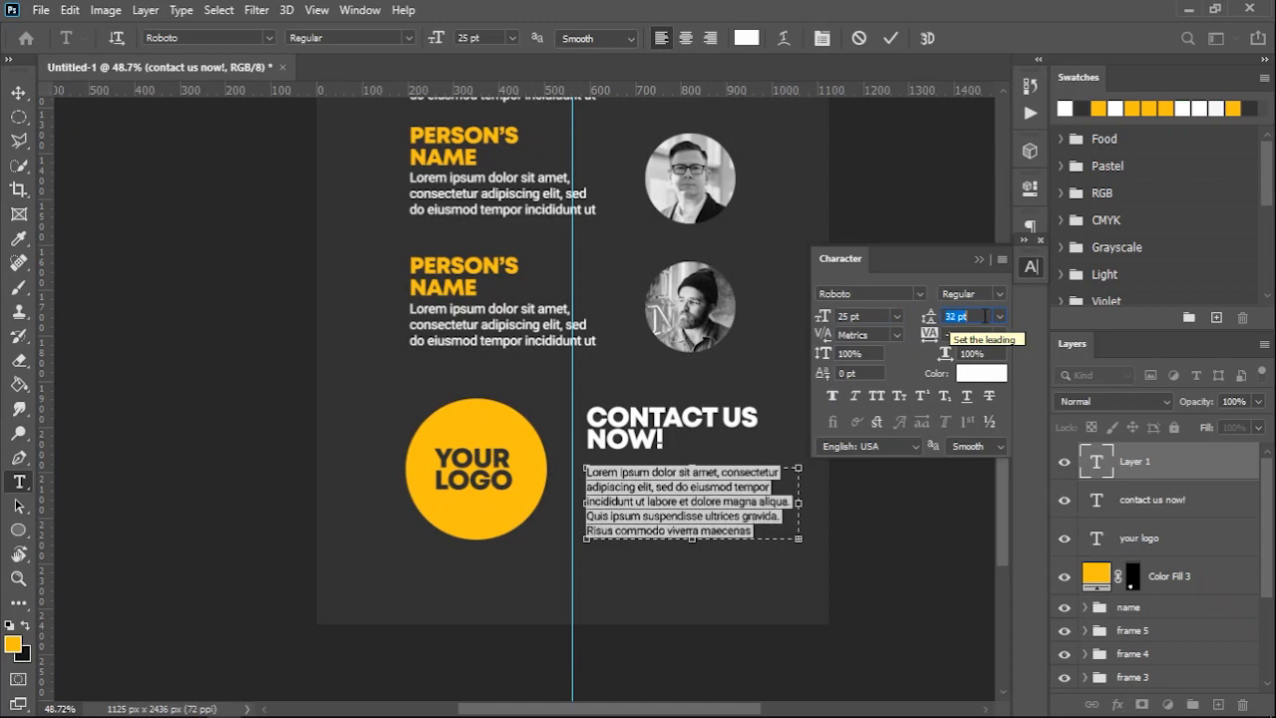
click(892, 38)
Nudge the contact paragraph up and the "CONTACT US NOW!" heading down to close the gap between them.
key(v)
drag(670, 510, 671, 503)
drag(630, 439, 630, 446)
Shift the logo circle and contact texts slightly down, and realign the circle with its "YOUR LOGO" text beside the contact block.
drag(257, 406, 698, 538)
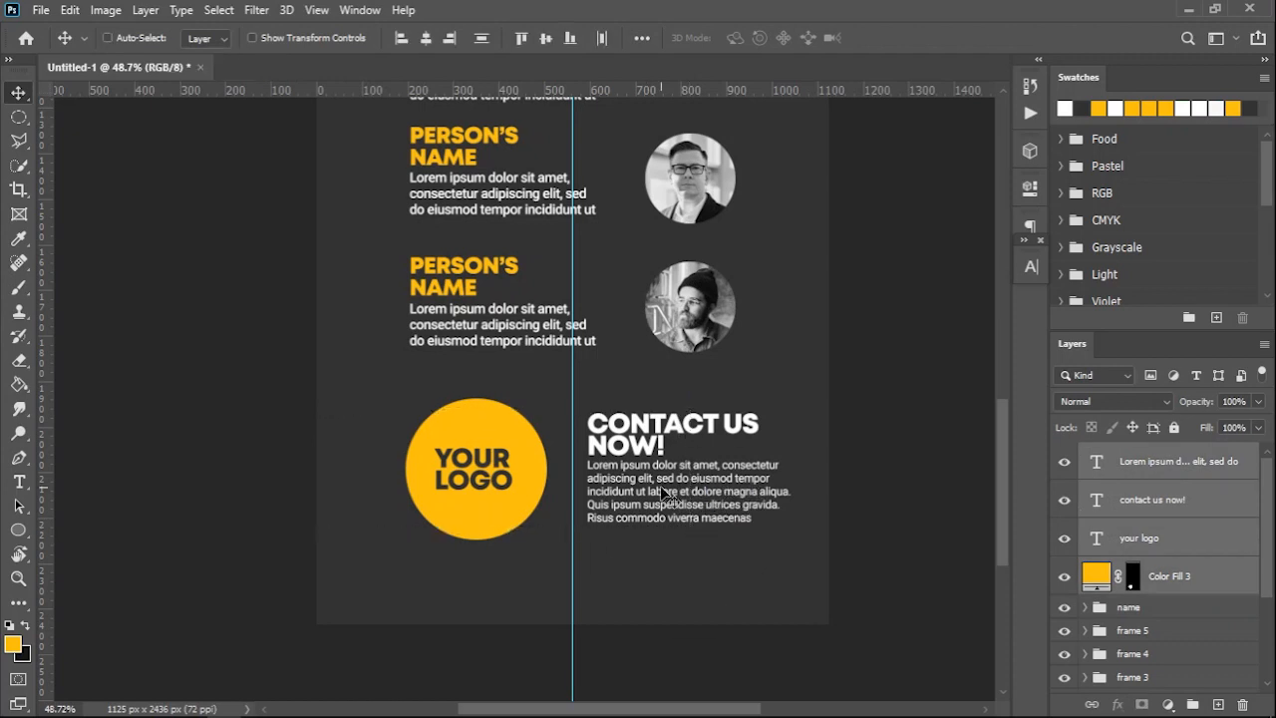
drag(670, 454, 670, 471)
drag(321, 439, 476, 504)
drag(487, 526, 487, 483)
ctrl+click(487, 482)
Make a thin rectangular marquee selection across the lower part of the first circular portrait, spanning its full width.
key(ctrl+minus)
key(ctrl+minus)
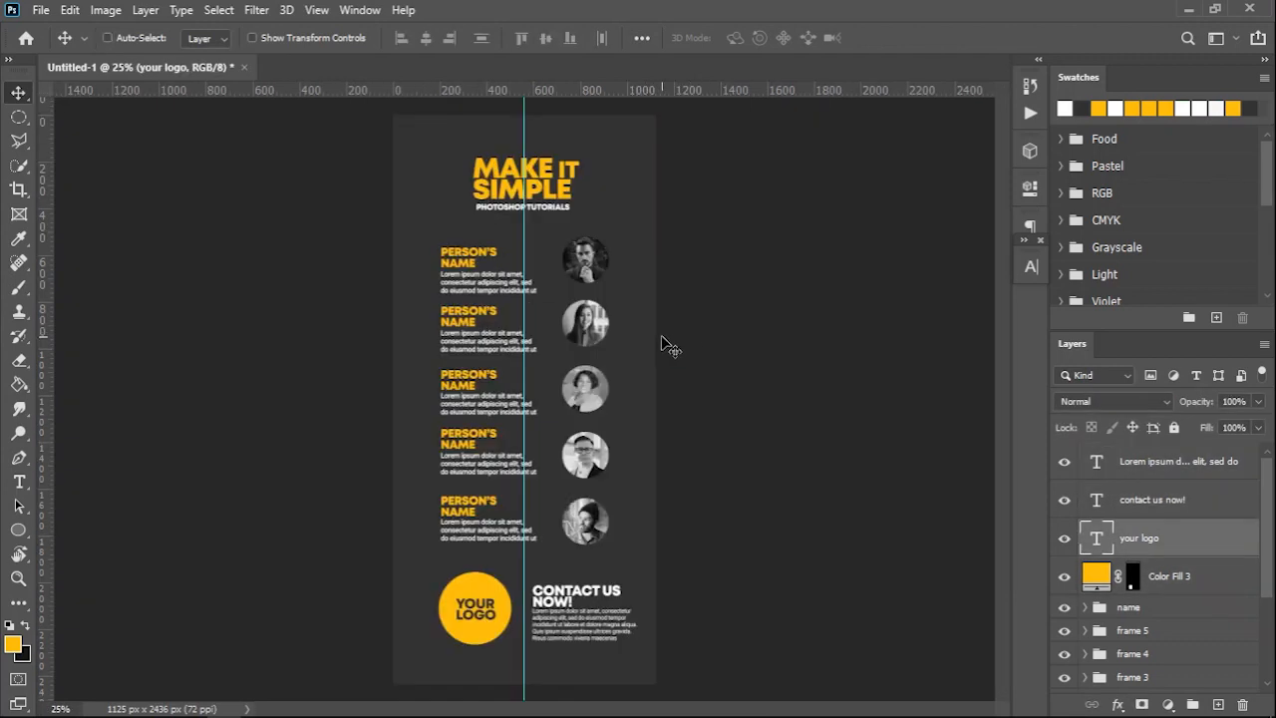
click(20, 117)
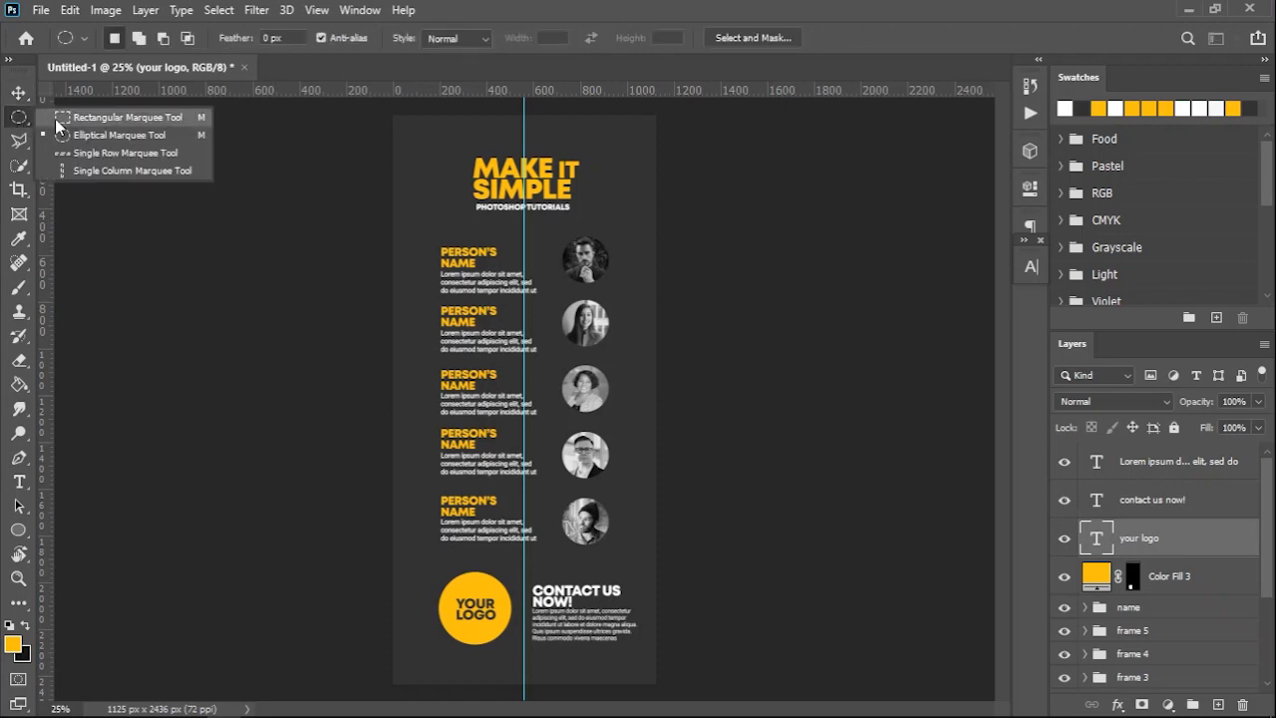
click(57, 122)
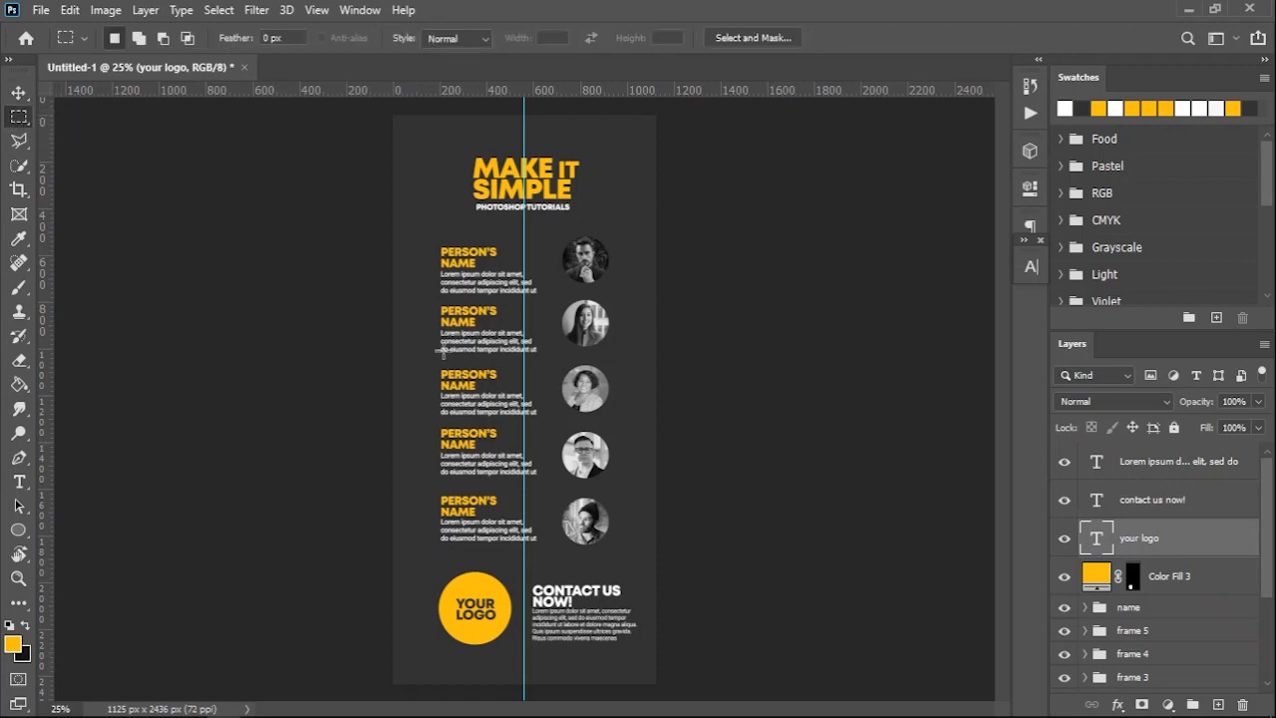
scroll(578, 351, up, 5)
drag(652, 222, 656, 473)
scroll(512, 458, up, 5)
drag(607, 403, 609, 479)
scroll(608, 479, up, 3)
drag(503, 454, 768, 488)
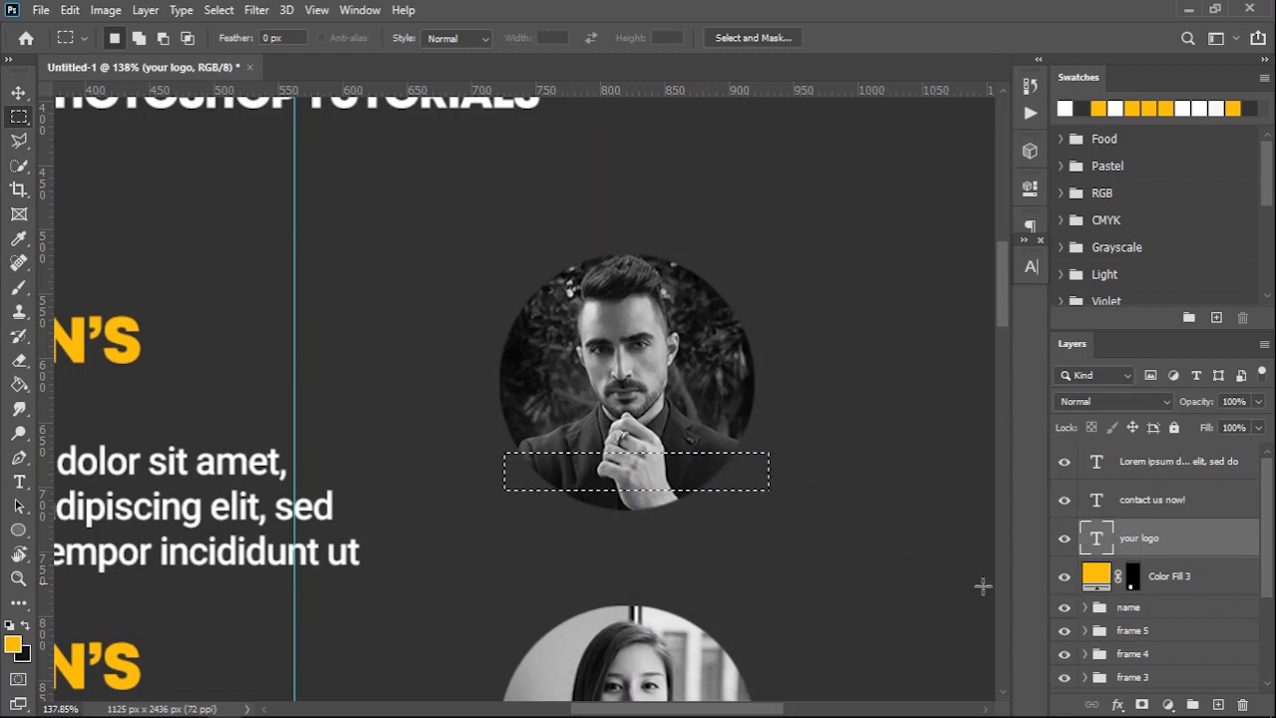
Fill the rectangular selection with a solid color layer in yellow #fbc111.
click(1169, 705)
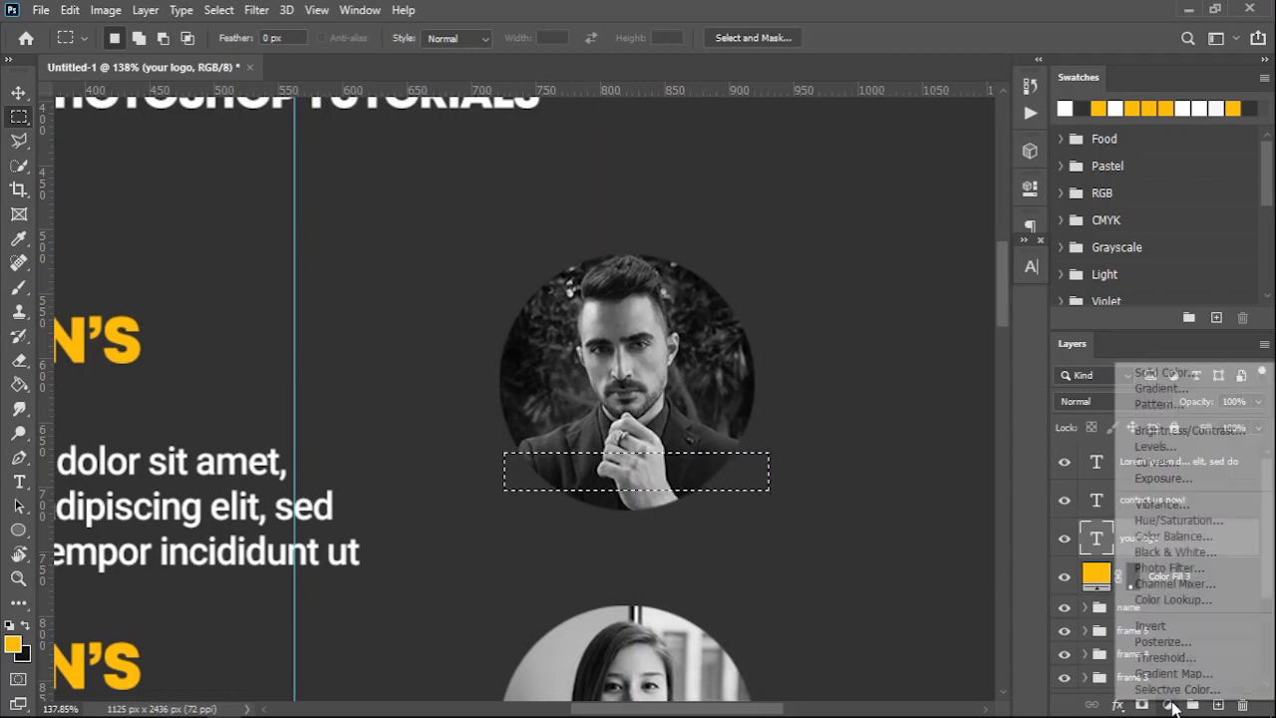
click(1174, 376)
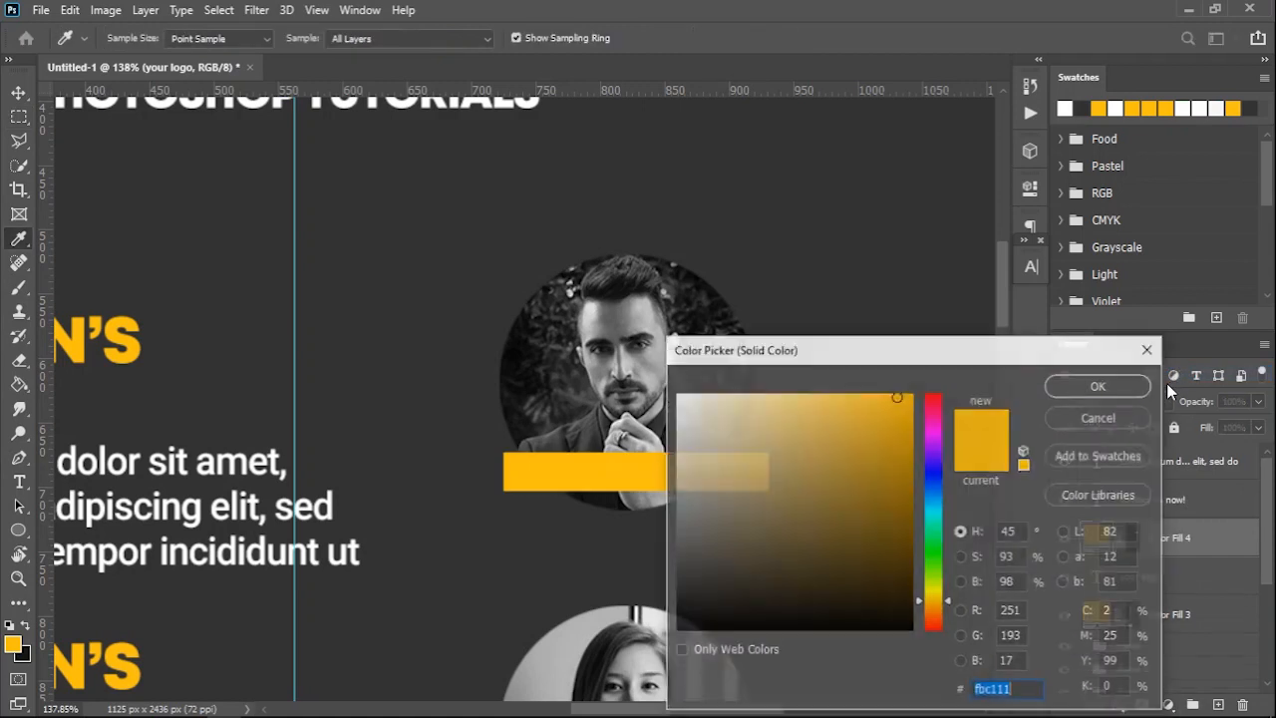
click(1098, 386)
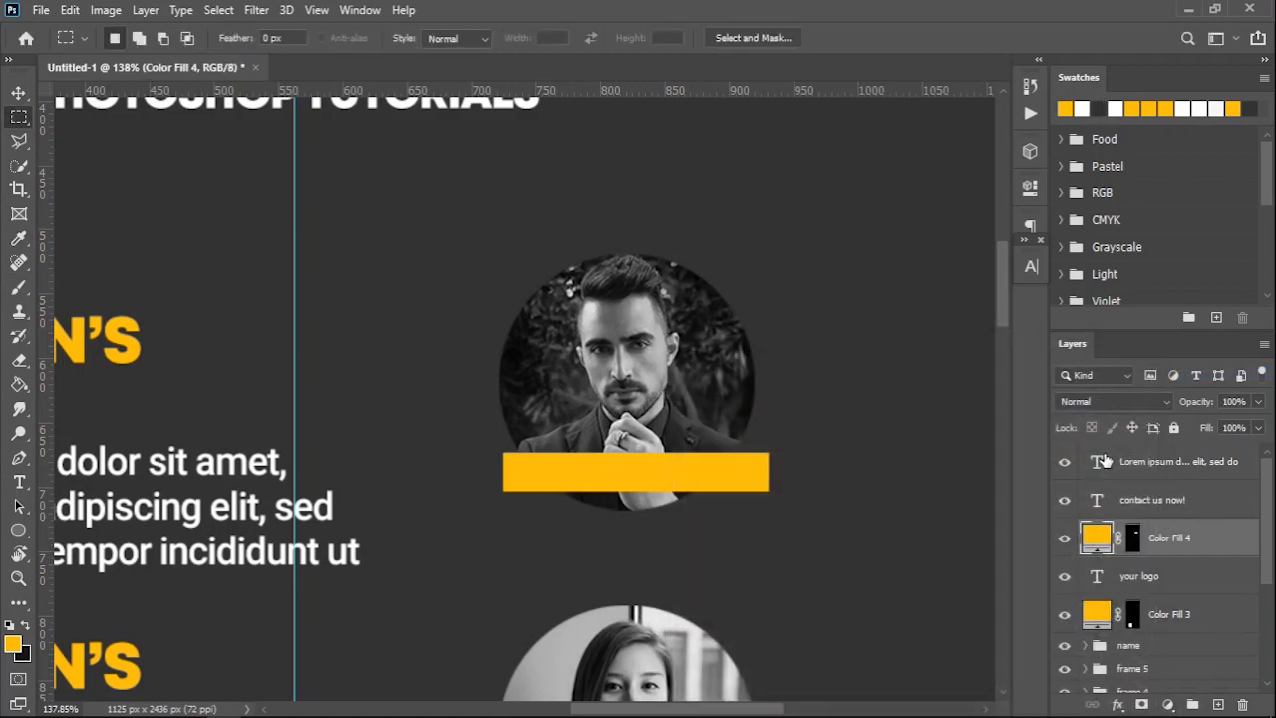
On the yellow band's layer mask, make a small circular marquee selection near the band's left end.
click(1134, 537)
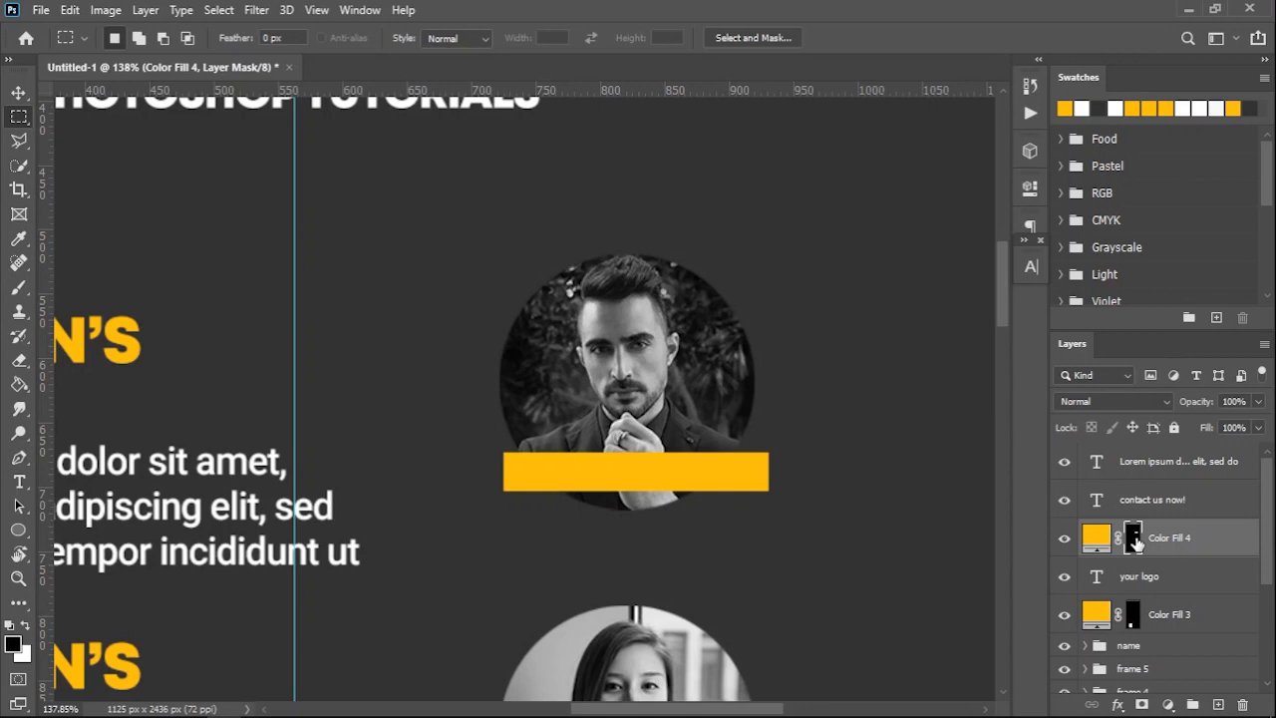
right_click(19, 116)
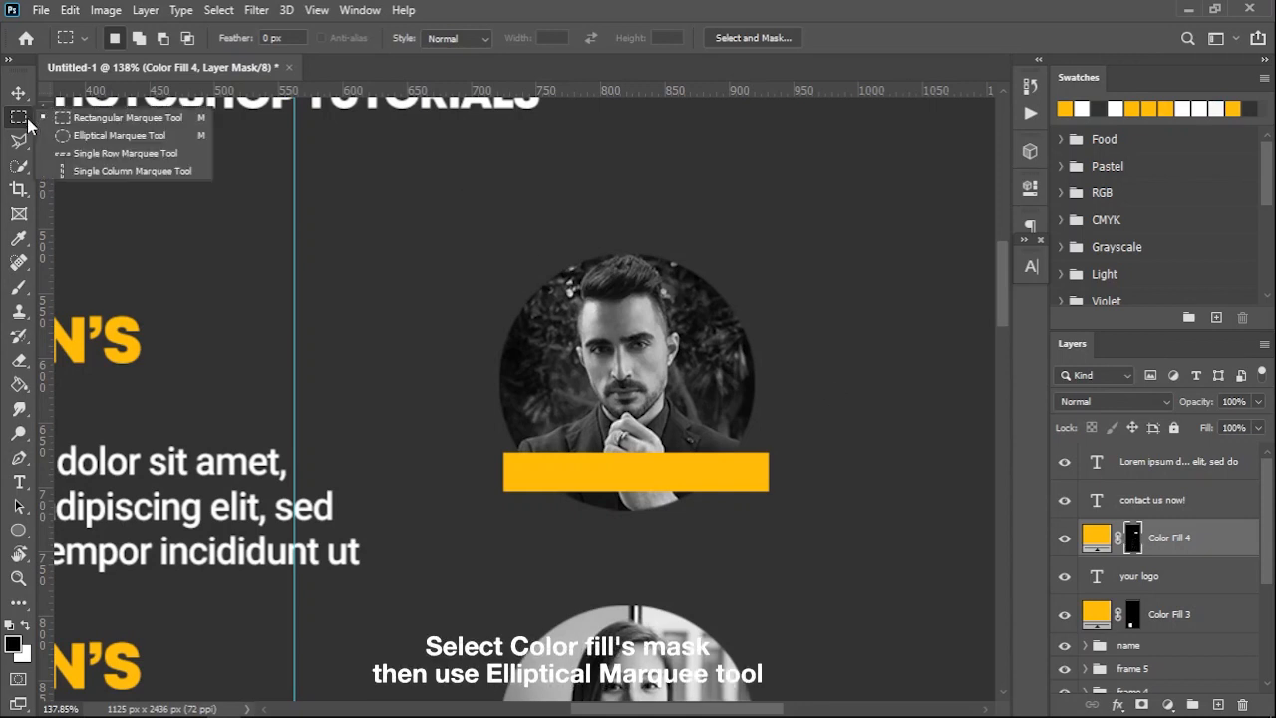
click(73, 136)
scroll(470, 499, up, 4)
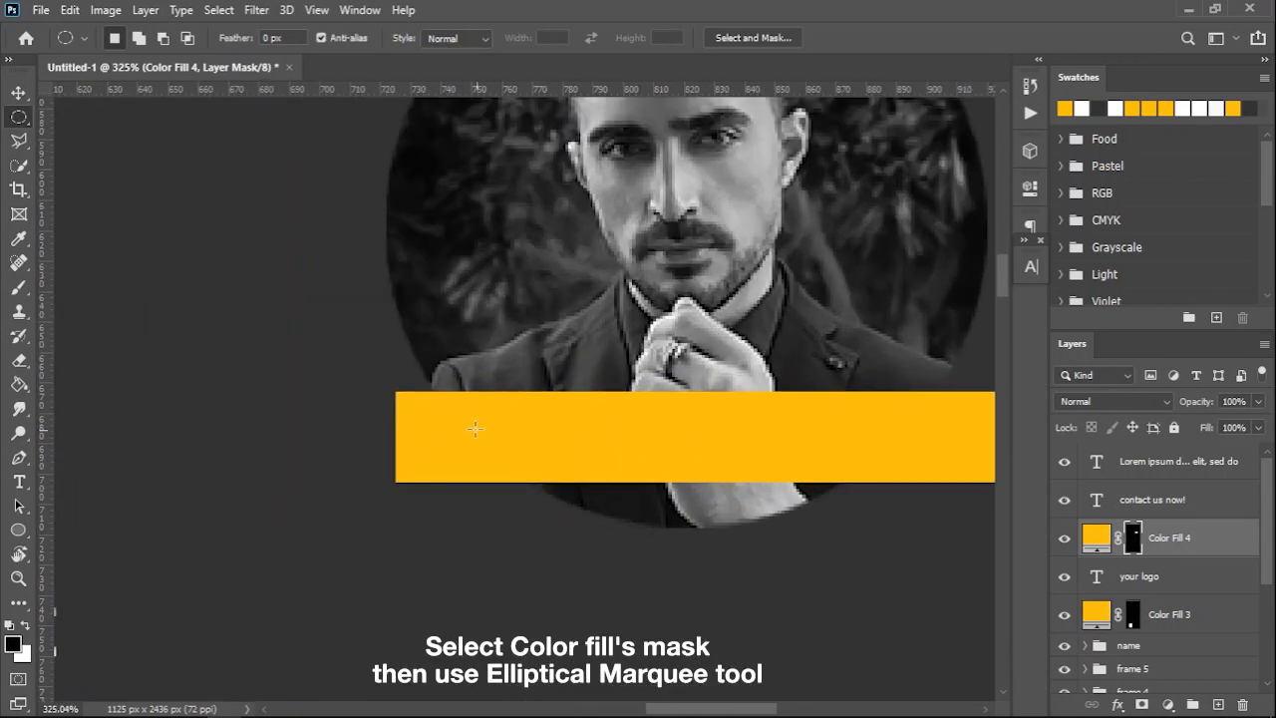
drag(443, 417, 484, 458)
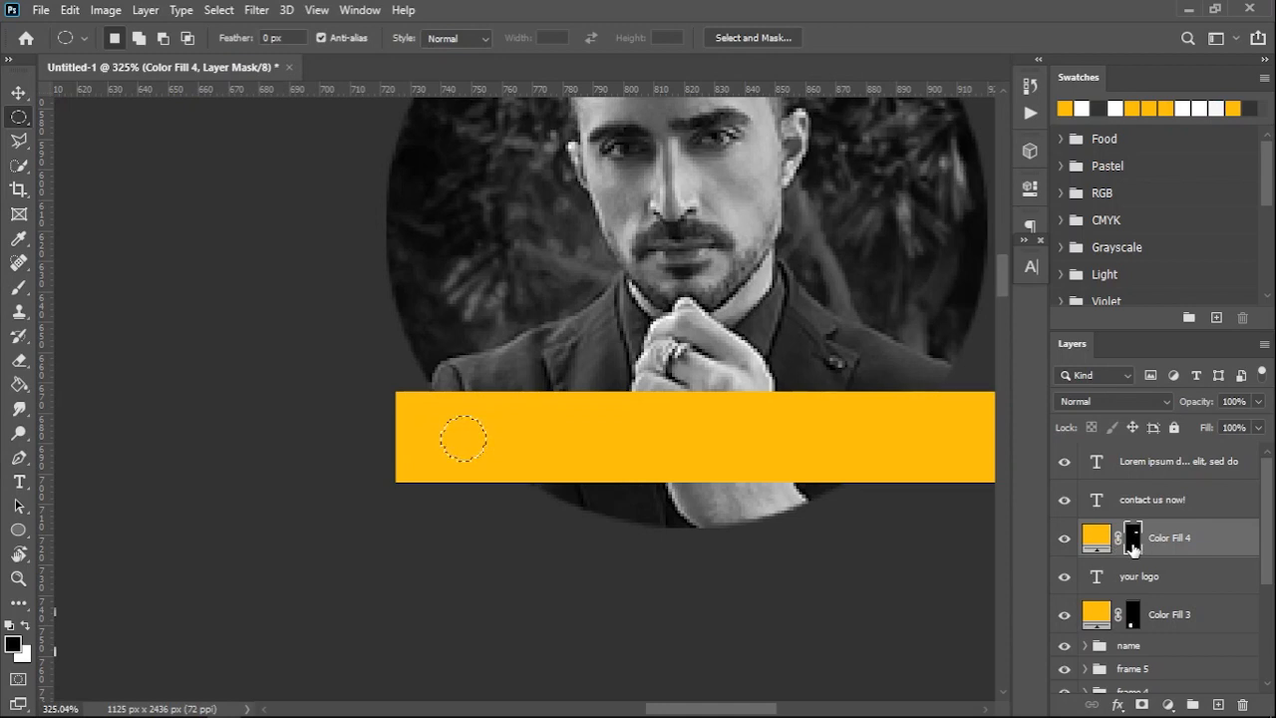
Paint the selected circle black on the mask with a 50 px brush to cut a hole in the band, and deselect.
key(b)
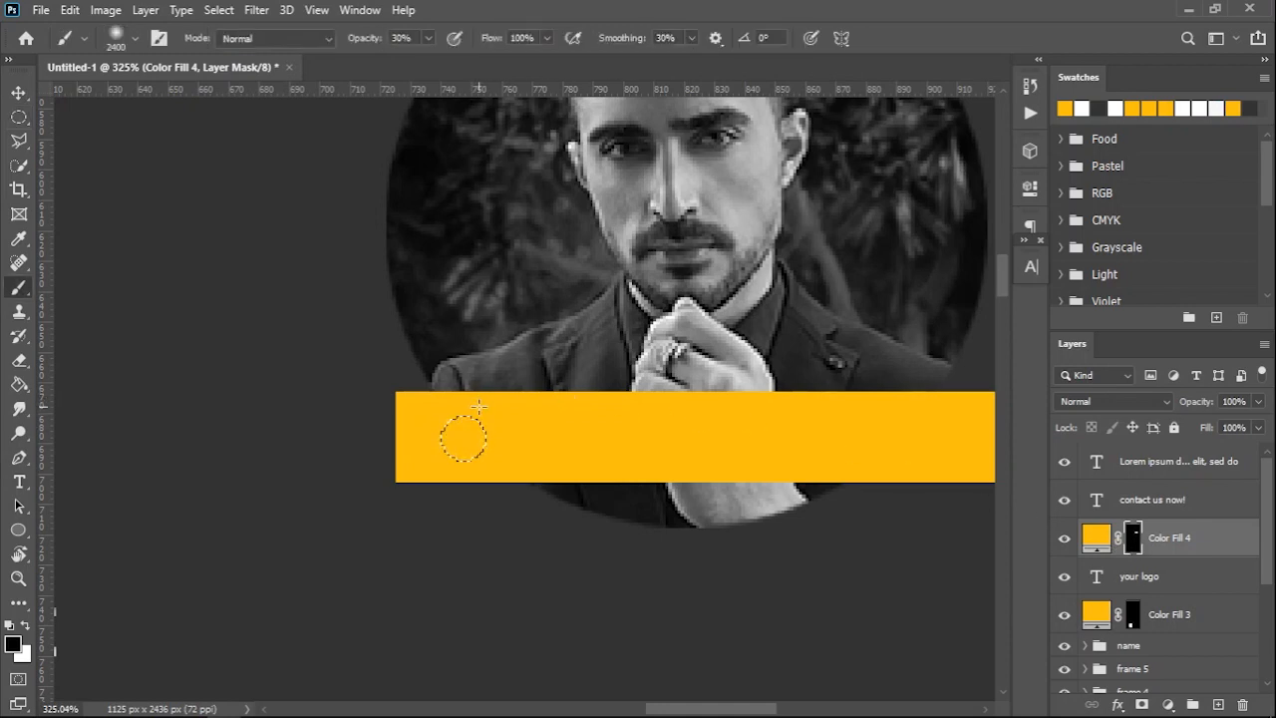
key(bracketleft)
key(bracketleft)
key(bracketleft)
key(bracketleft)
key(bracketleft)
key(bracketleft)
key(bracketleft)
key(bracketleft)
key(bracketleft)
key(bracketleft)
key(bracketleft)
key(bracketleft)
key(bracketleft)
key(bracketleft)
key(bracketleft)
drag(461, 434, 465, 445)
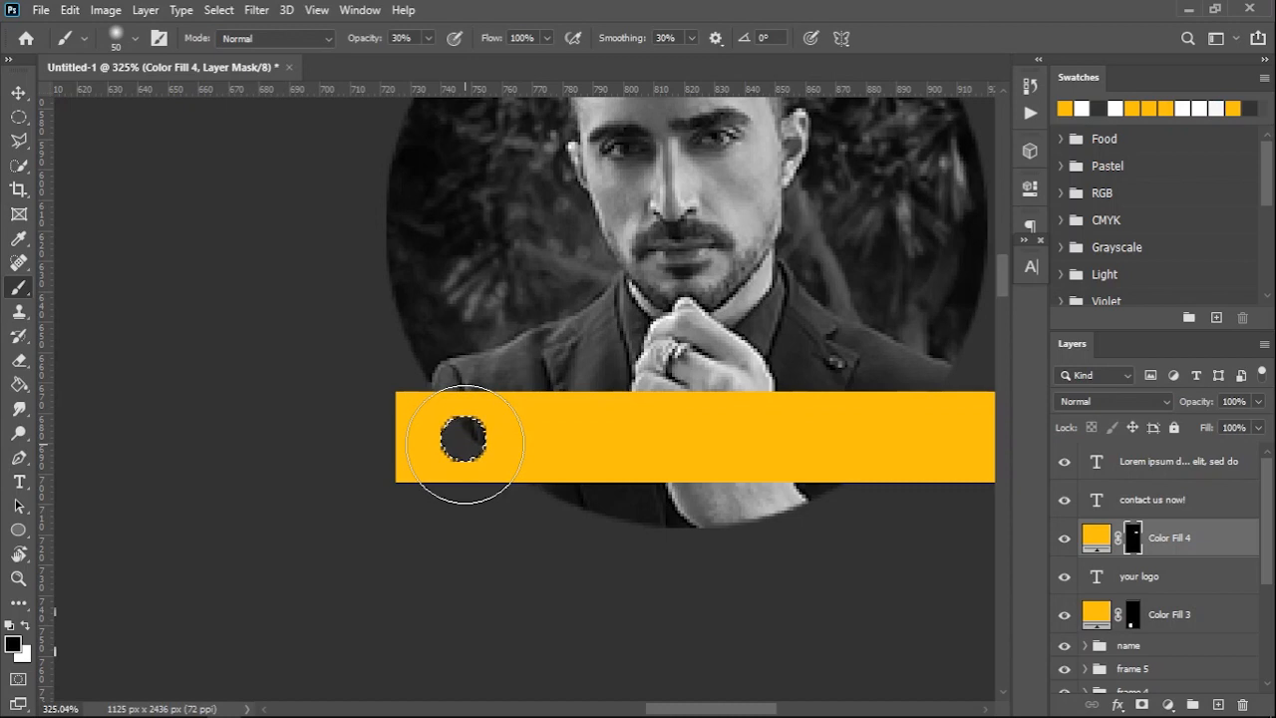
key(ctrl+d)
Move the band's layer below Color Fill 3 and add a text box reading "information" over the band.
key(v)
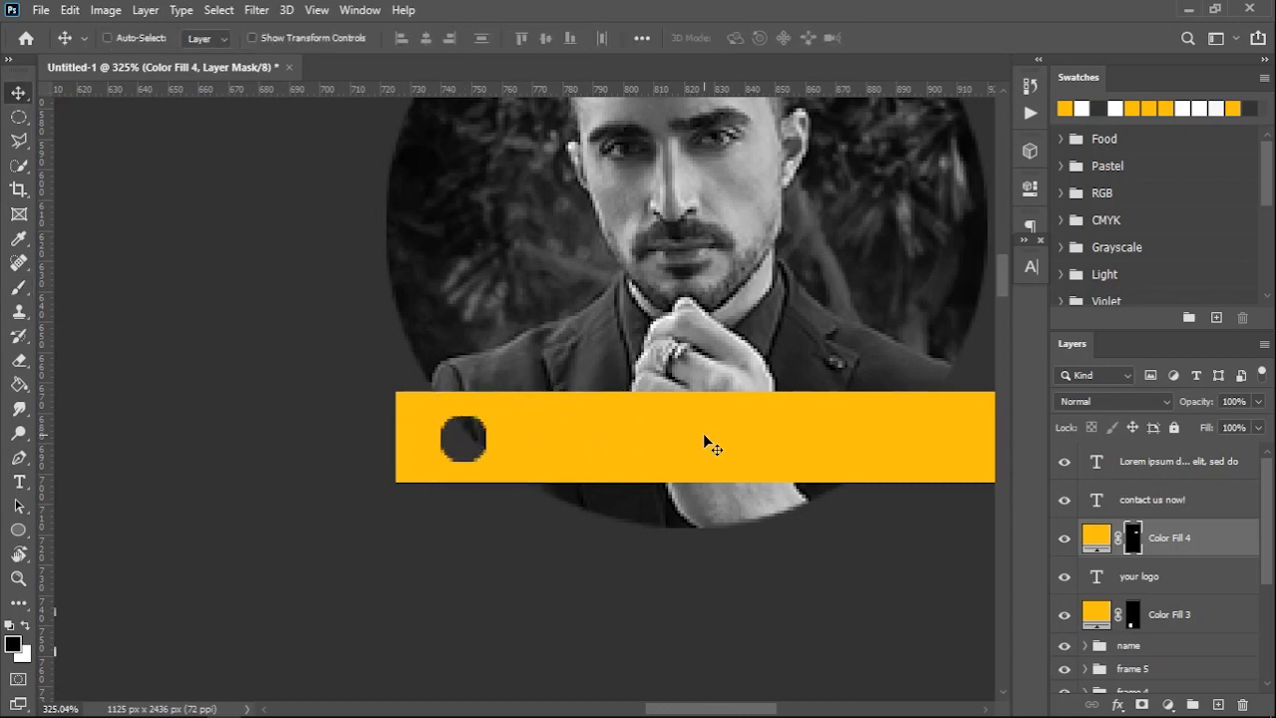
drag(1162, 551, 1162, 626)
key(t)
drag(566, 337, 926, 475)
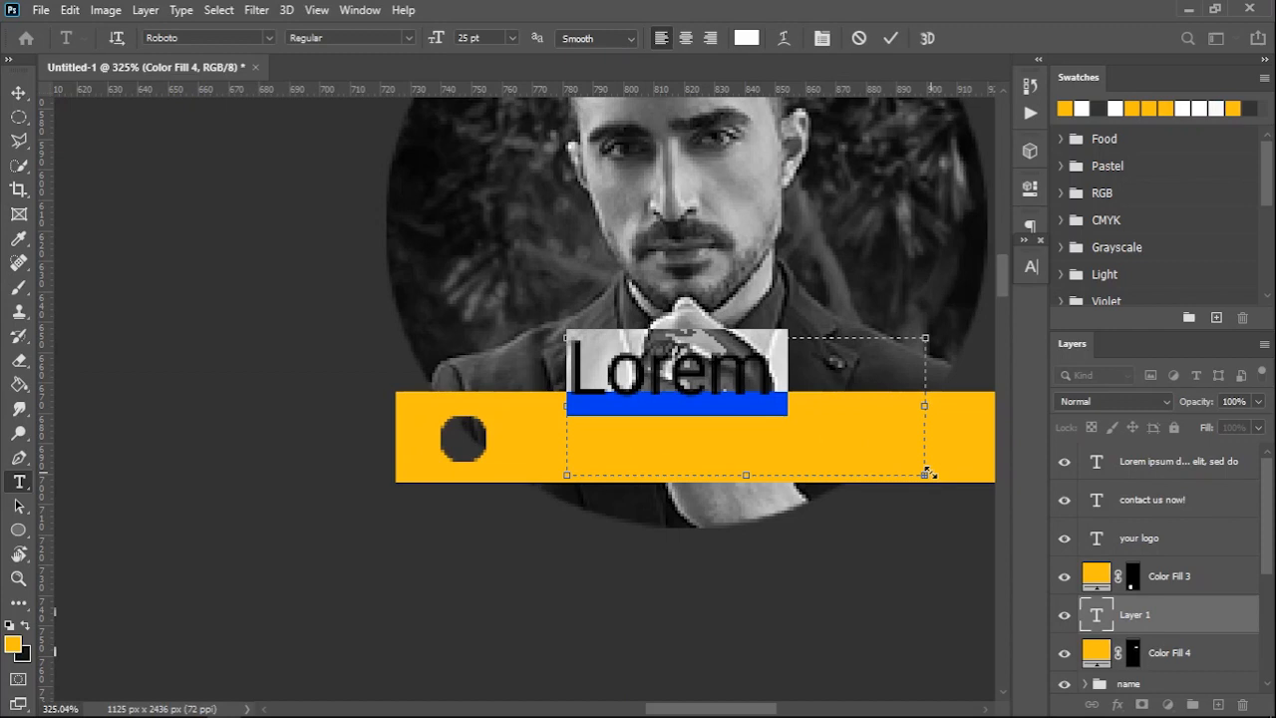
text(information)
drag(927, 474, 967, 474)
Set the "information" text to Mont Demo Heavy and color it with the dark gray sampled from the canvas background.
key(ctrl+a)
click(1033, 268)
click(919, 295)
click(929, 368)
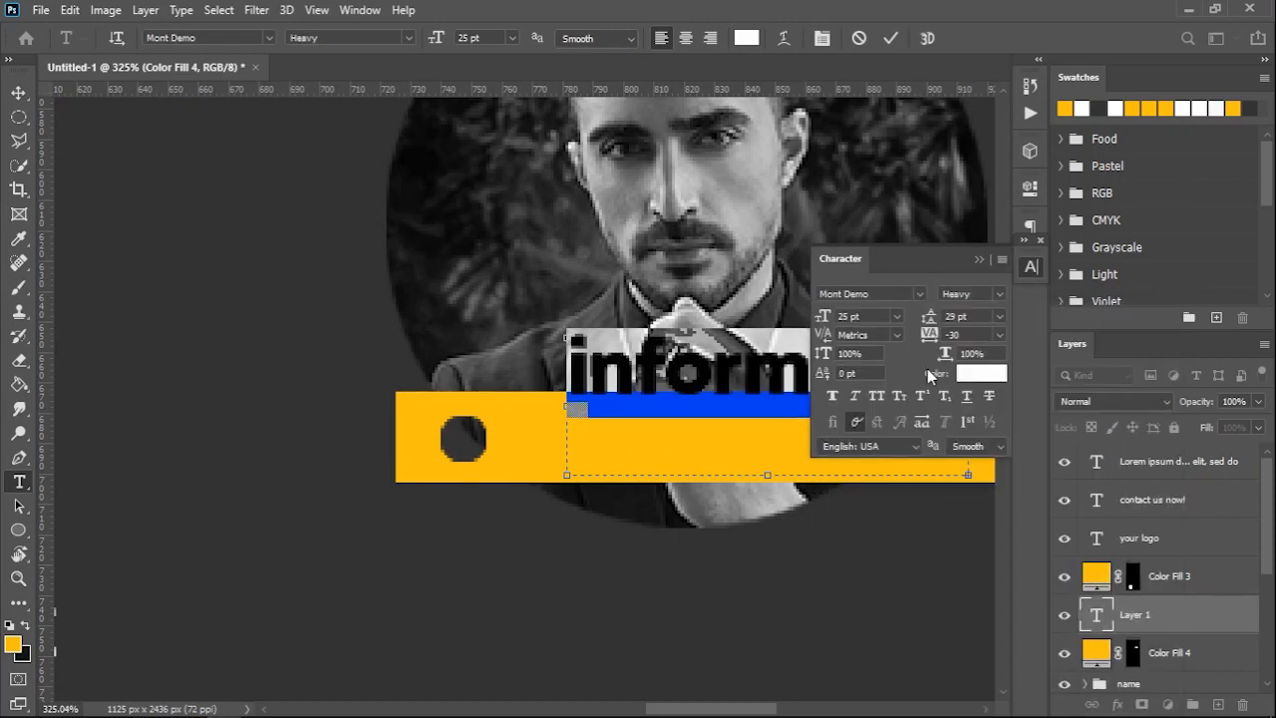
click(980, 374)
click(342, 276)
key(Return)
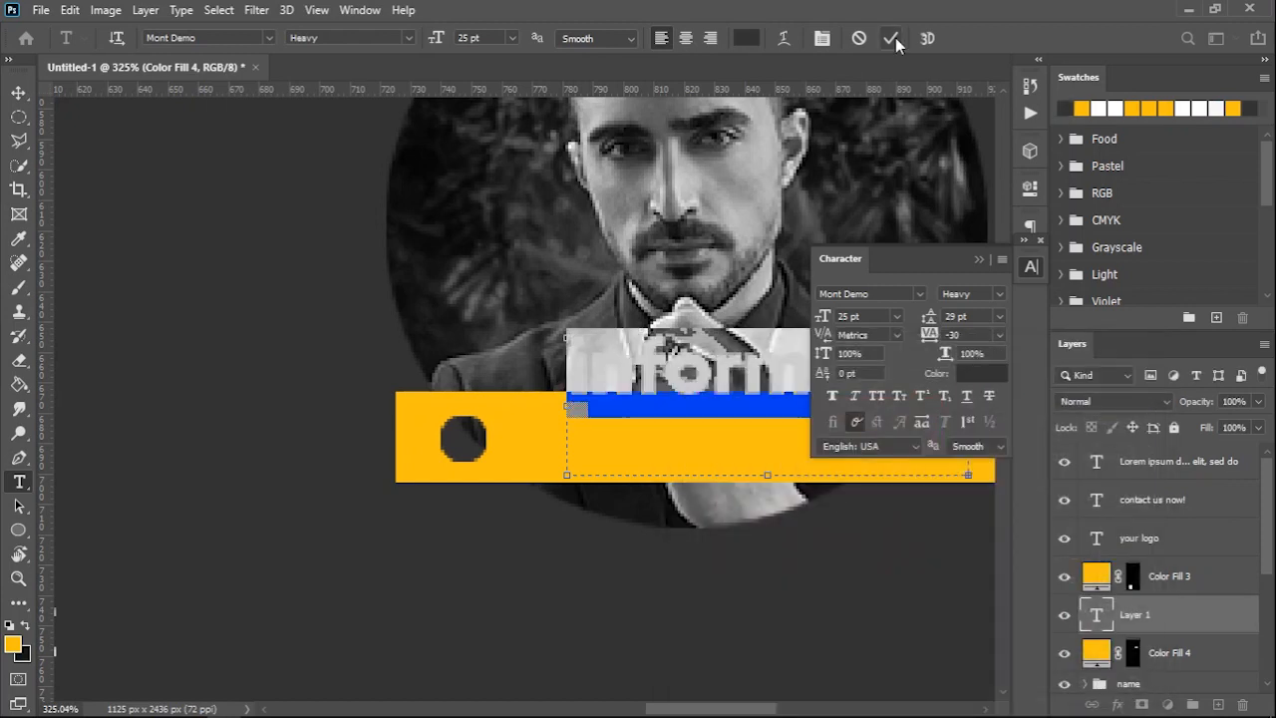
key(ctrl+Return)
Reduce the size of the "information" text and position it on the yellow band beside the circular hole.
key(v)
key(t)
click(824, 451)
scroll(823, 451, right, 2)
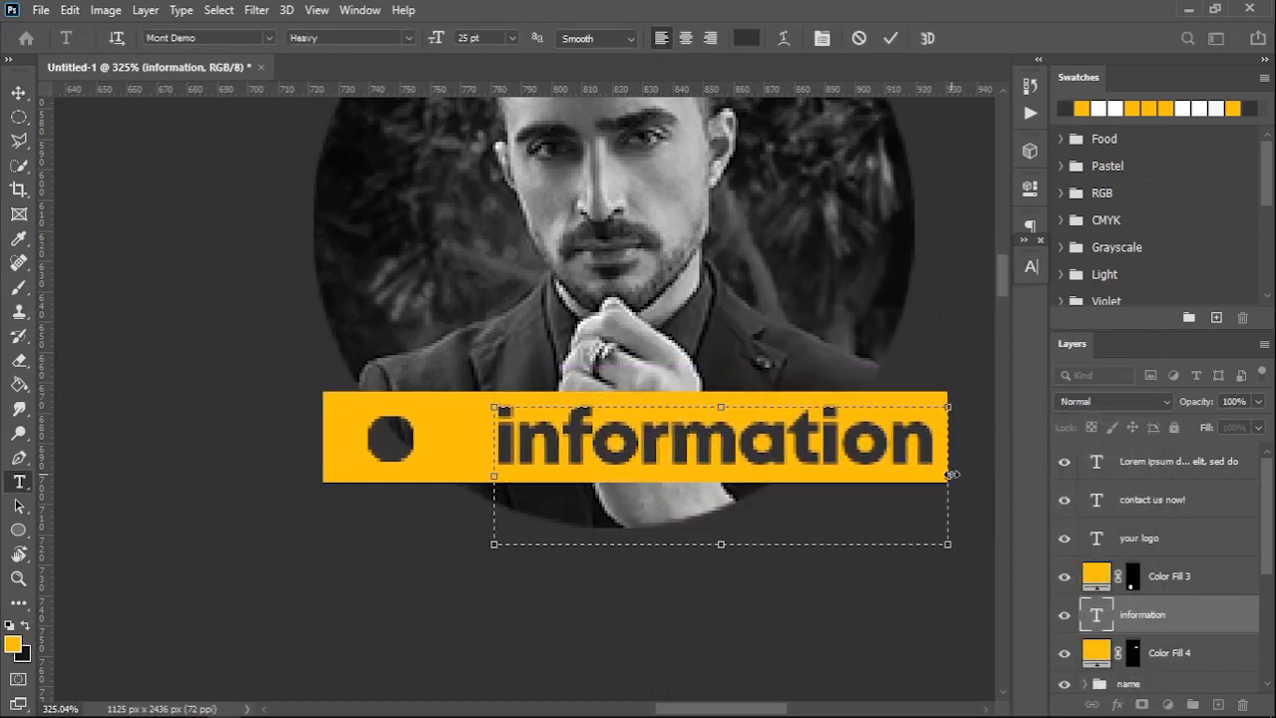
key(ctrl+a)
click(1031, 267)
click(882, 316)
key(Down)
key(Down)
click(889, 39)
key(v)
drag(649, 424, 618, 448)
Capitalize the first letter of the band text so it reads "Information".
key(t)
click(512, 433)
key(BackSpace)
text(I)
key(ctrl+Return)
key(v)
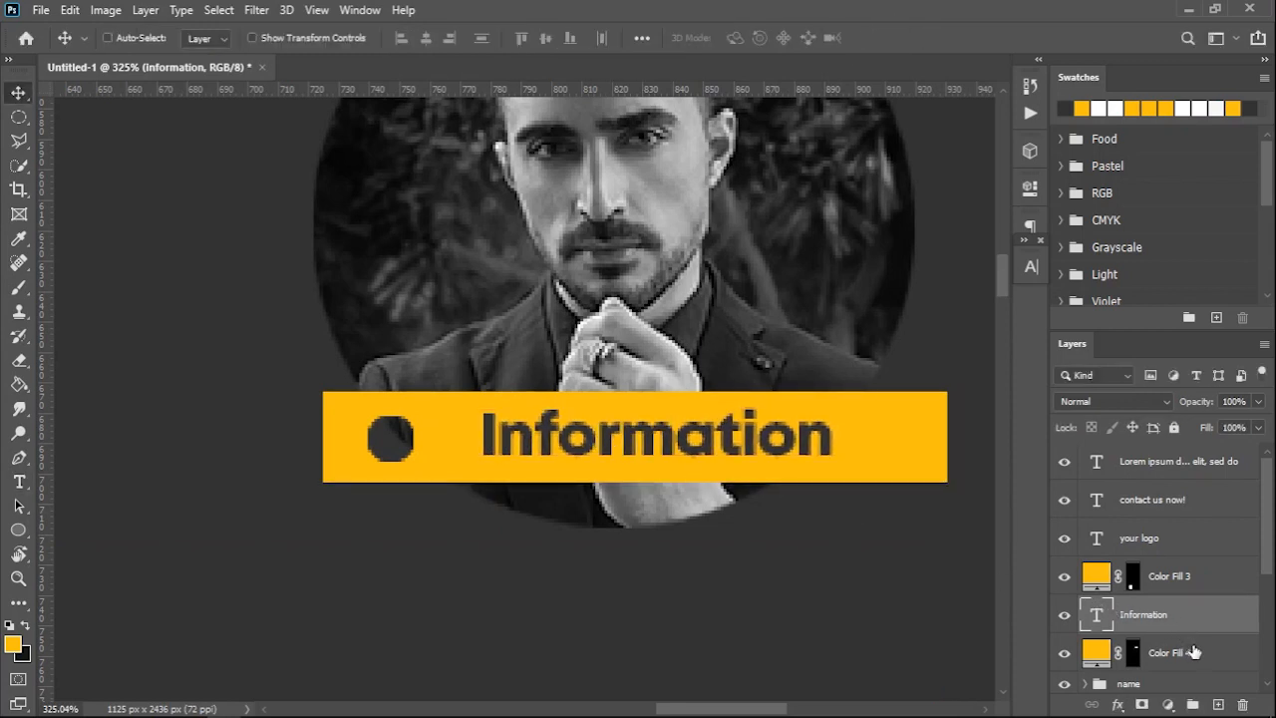
Group the "Information" text with its yellow band layer and name the group "tag 1".
shift+click(1195, 654)
key(ctrl+g)
double_click(1137, 607)
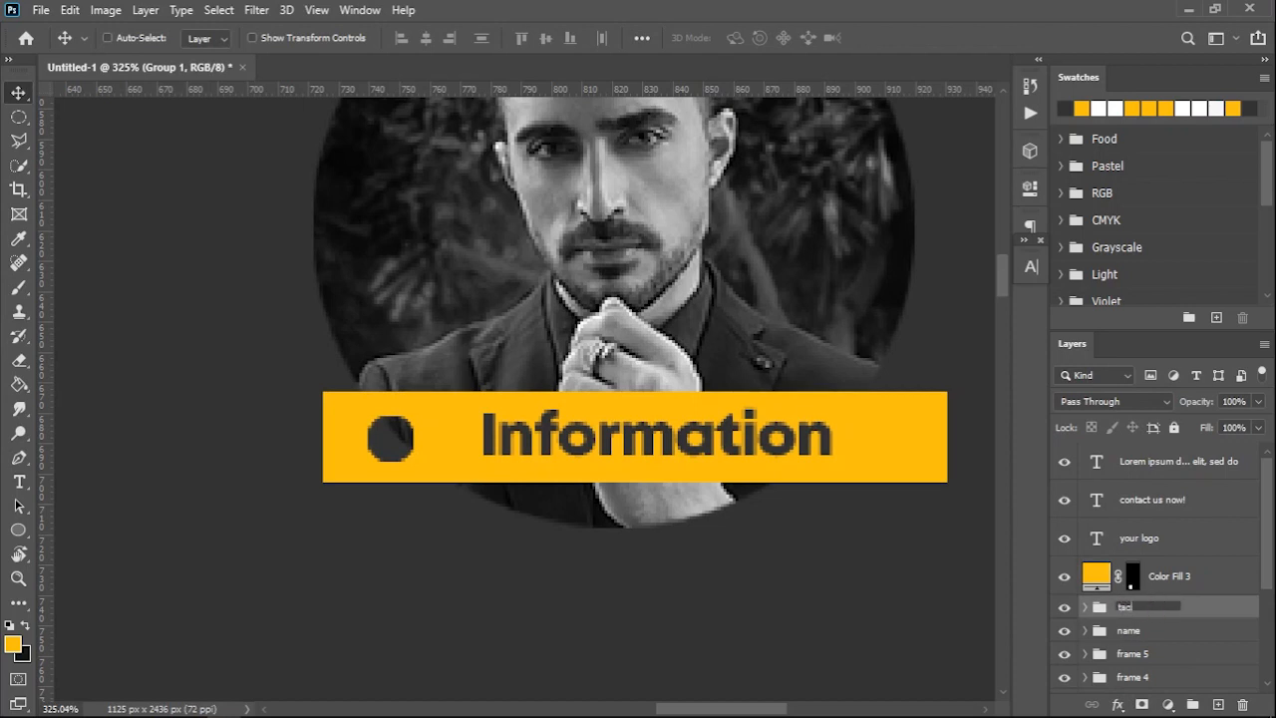
text(tag 1)
key(Return)
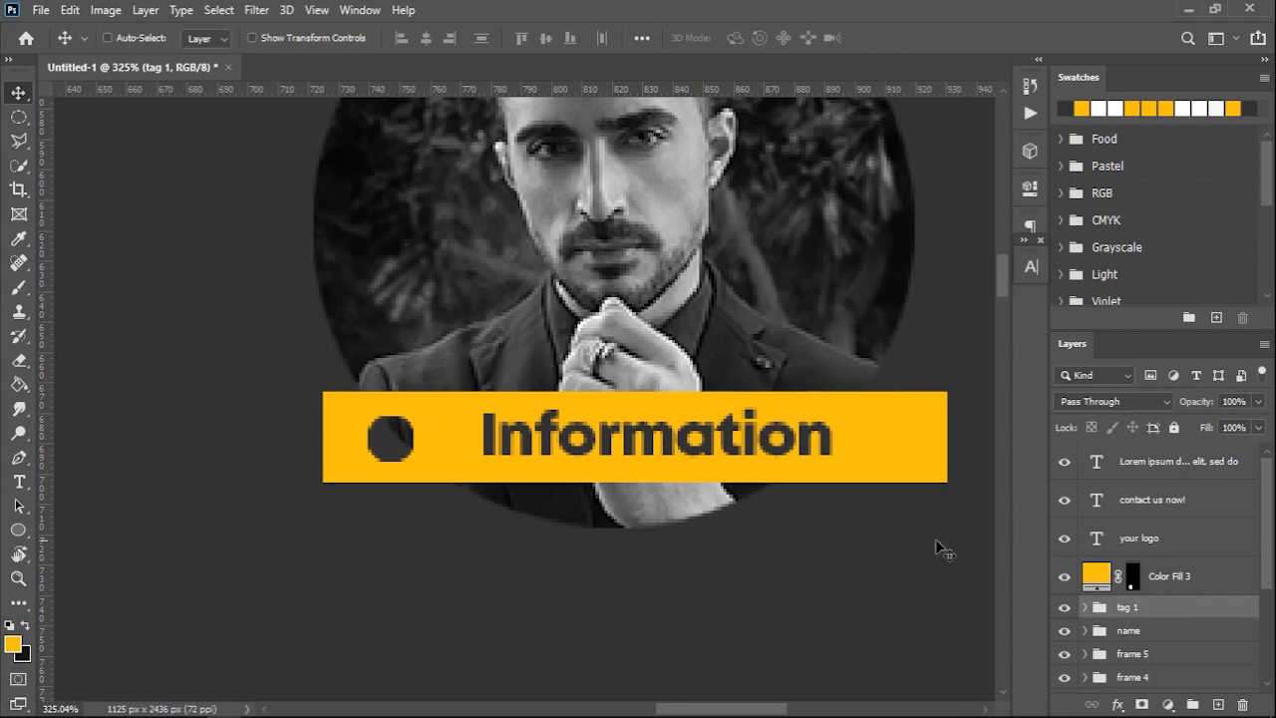
Skew the tag 1 group vertically by about -2.32° so its right end slants upward.
scroll(746, 541, down, 10)
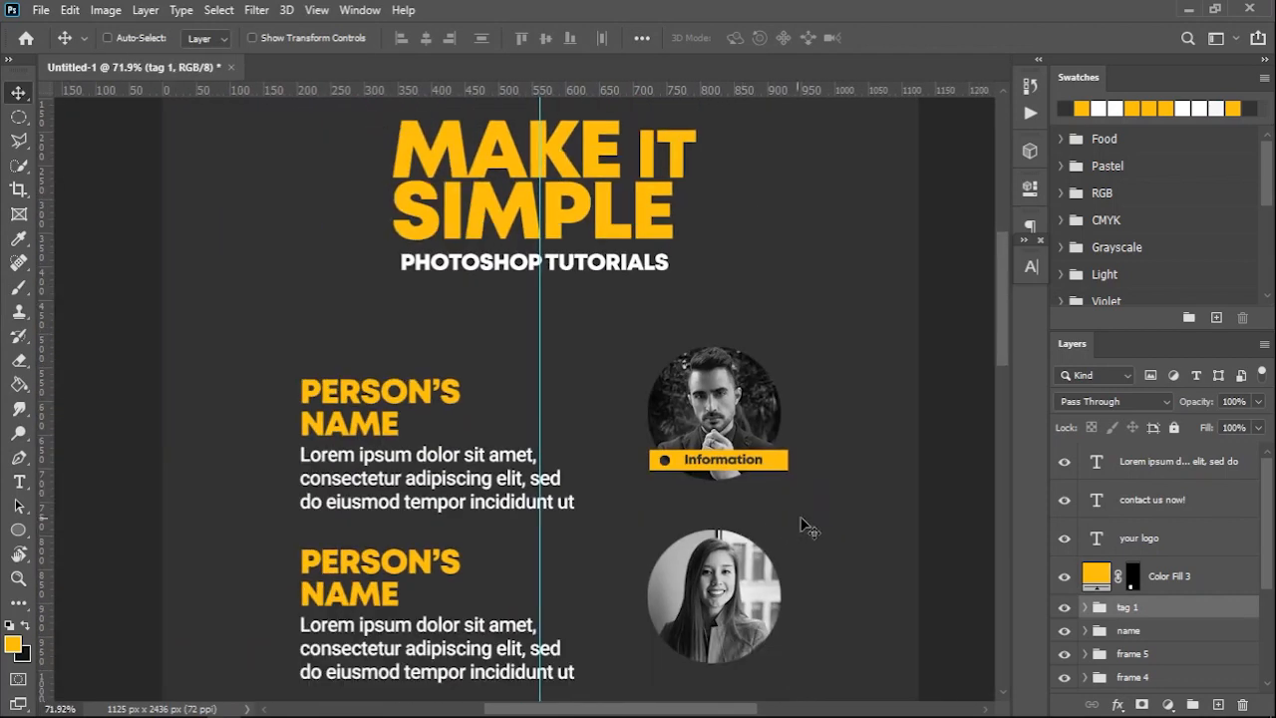
key(ctrl+t)
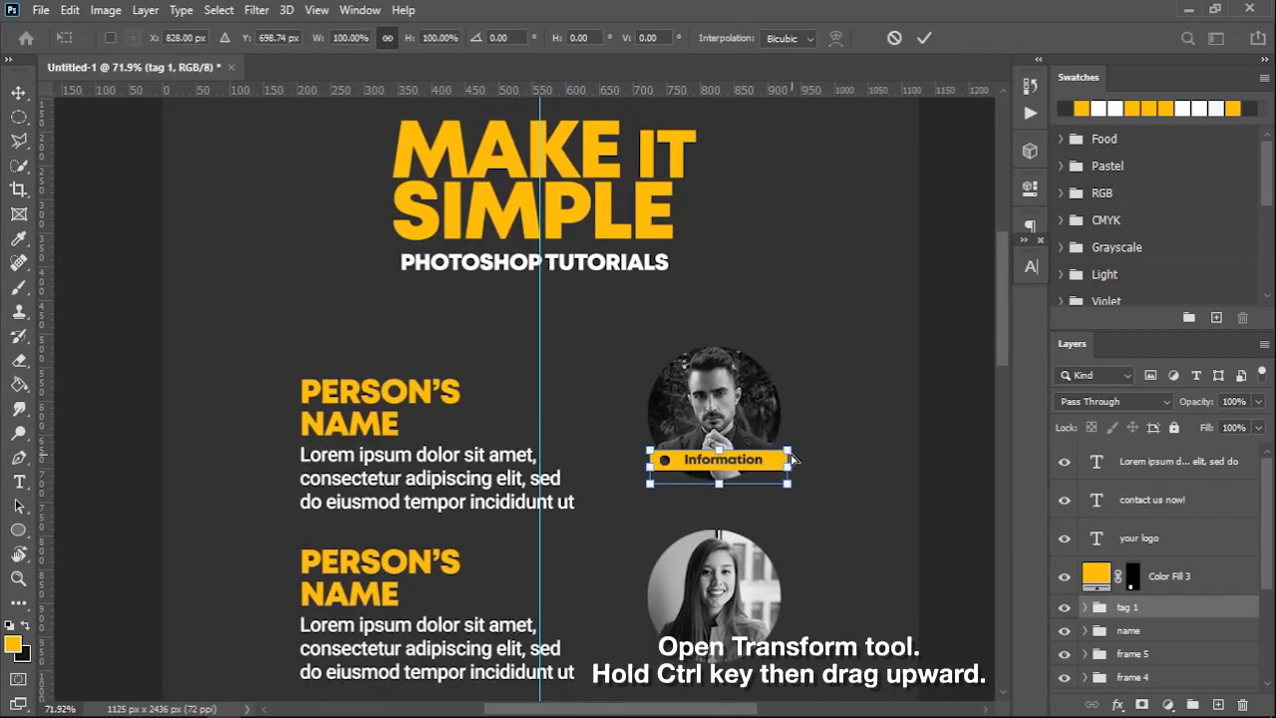
drag(790, 456, 790, 450)
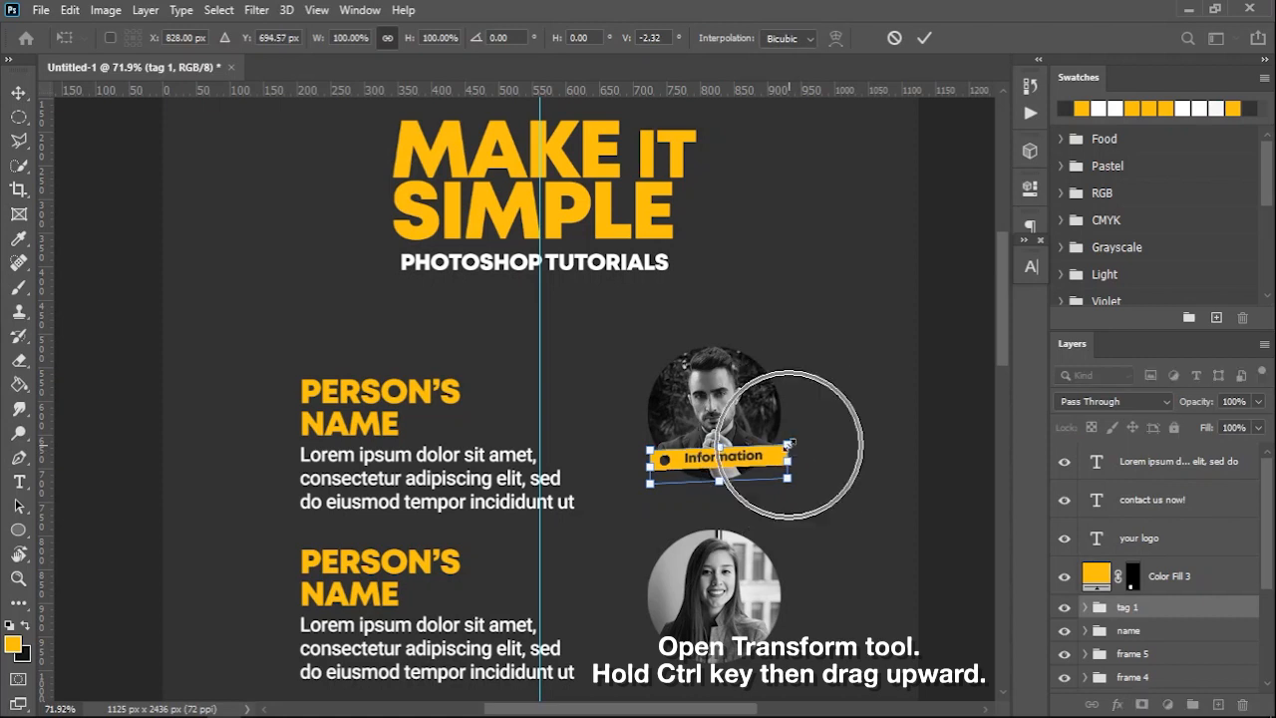
click(924, 39)
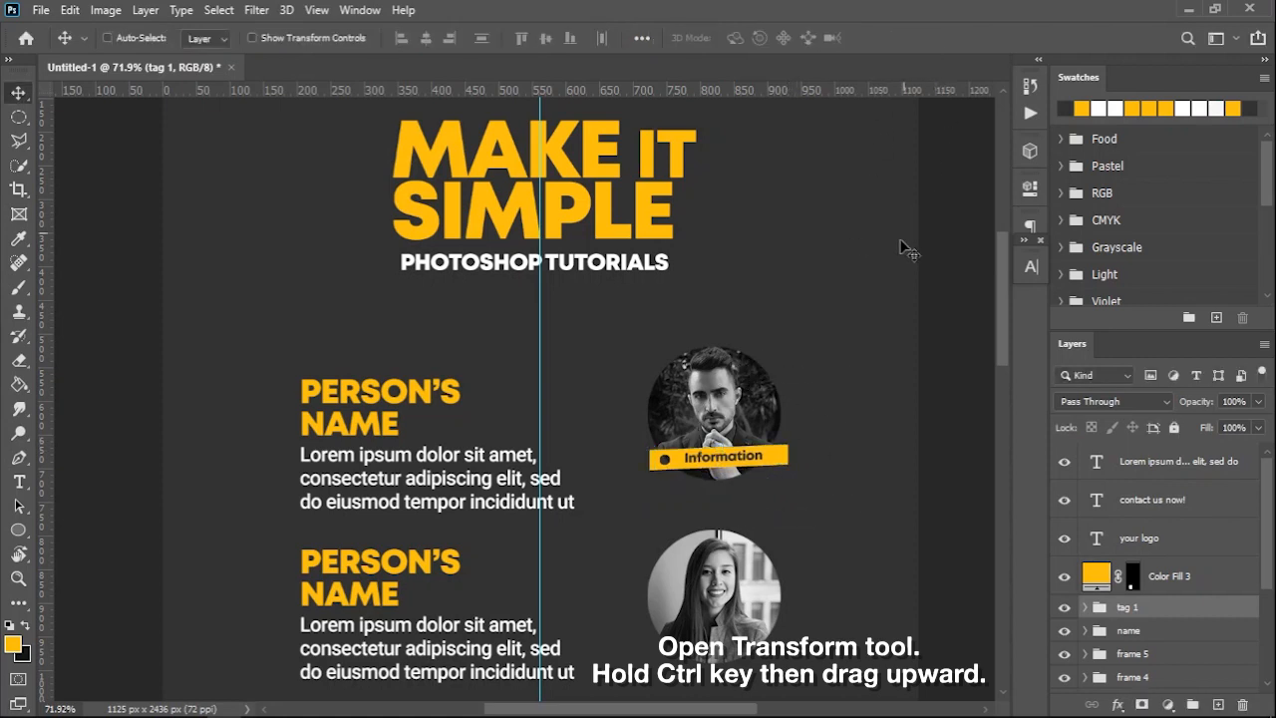
Duplicate the slanted tag straight down onto each of the four other circular portraits.
scroll(784, 514, down, 1)
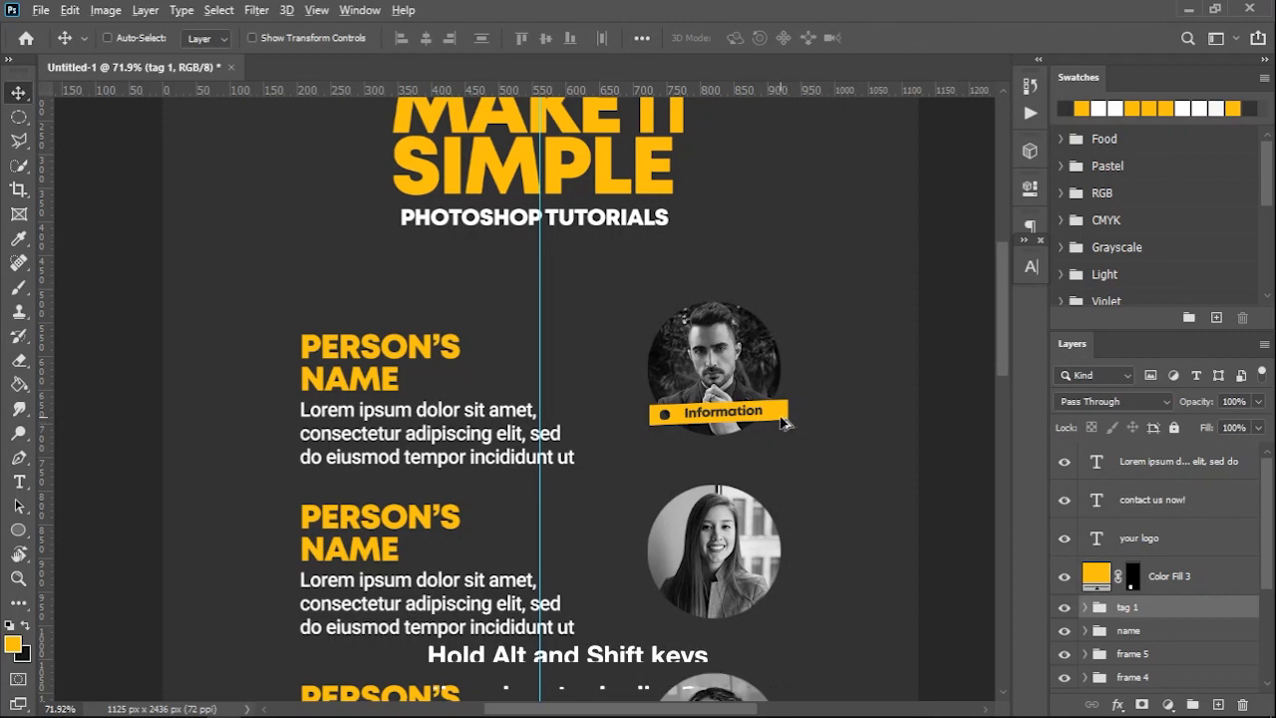
drag(784, 423, 755, 428)
drag(797, 513, 779, 362)
drag(736, 246, 738, 433)
mouse_move(727, 482)
mouse_down()
mouse_move(724, 324)
mouse_move(726, 506)
mouse_up()
scroll(541, 539, down, 5)
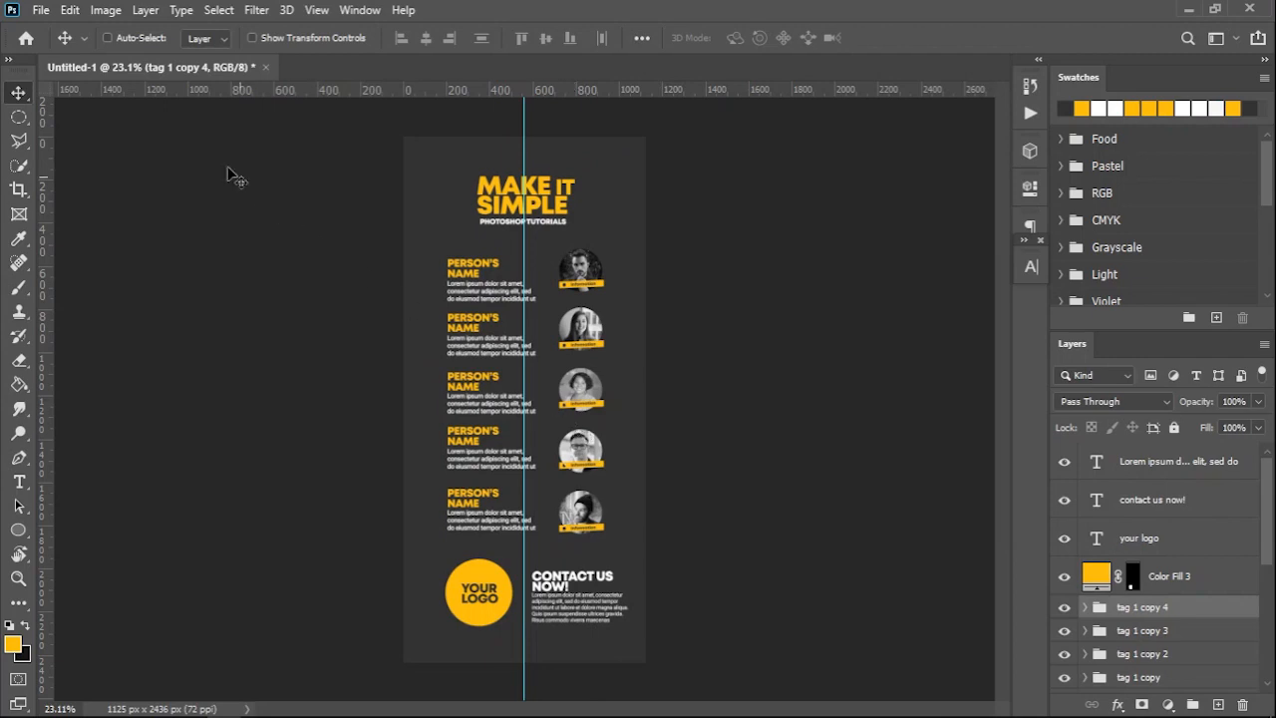
Start a new document for the pattern, sized 100 × 100 pixels at a resolution of 150 pixels/inch.
click(41, 10)
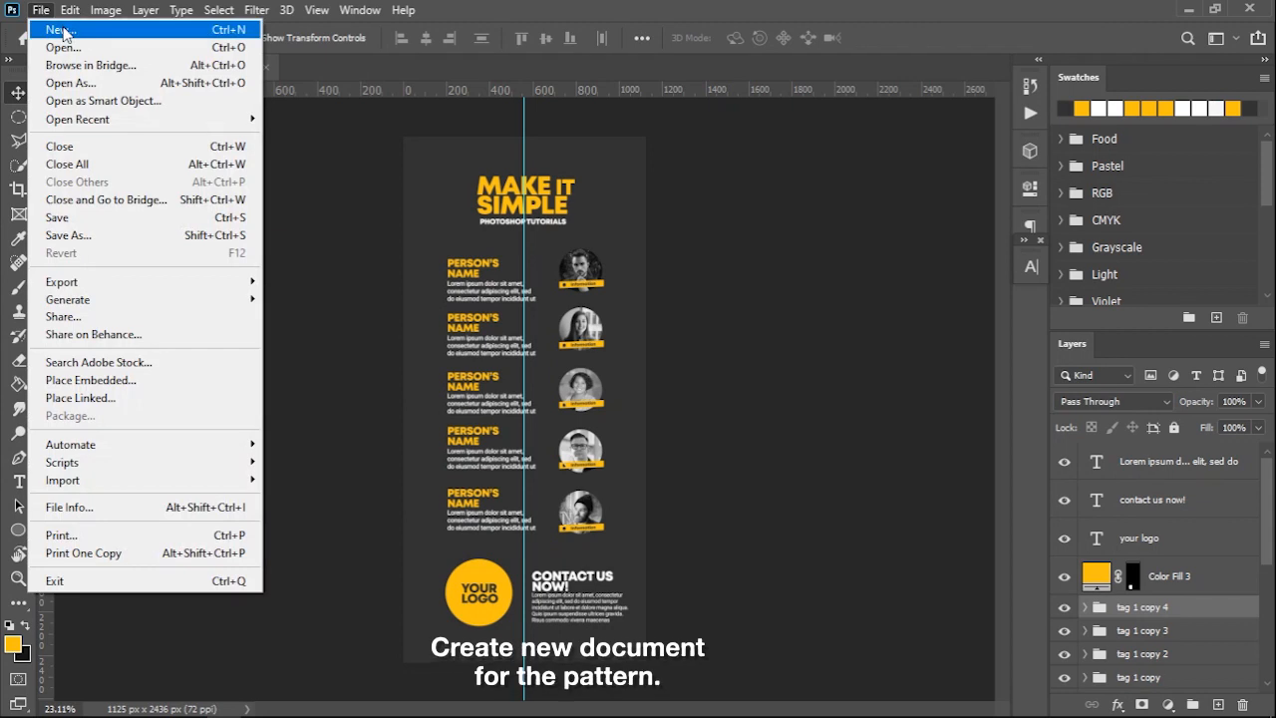
click(60, 30)
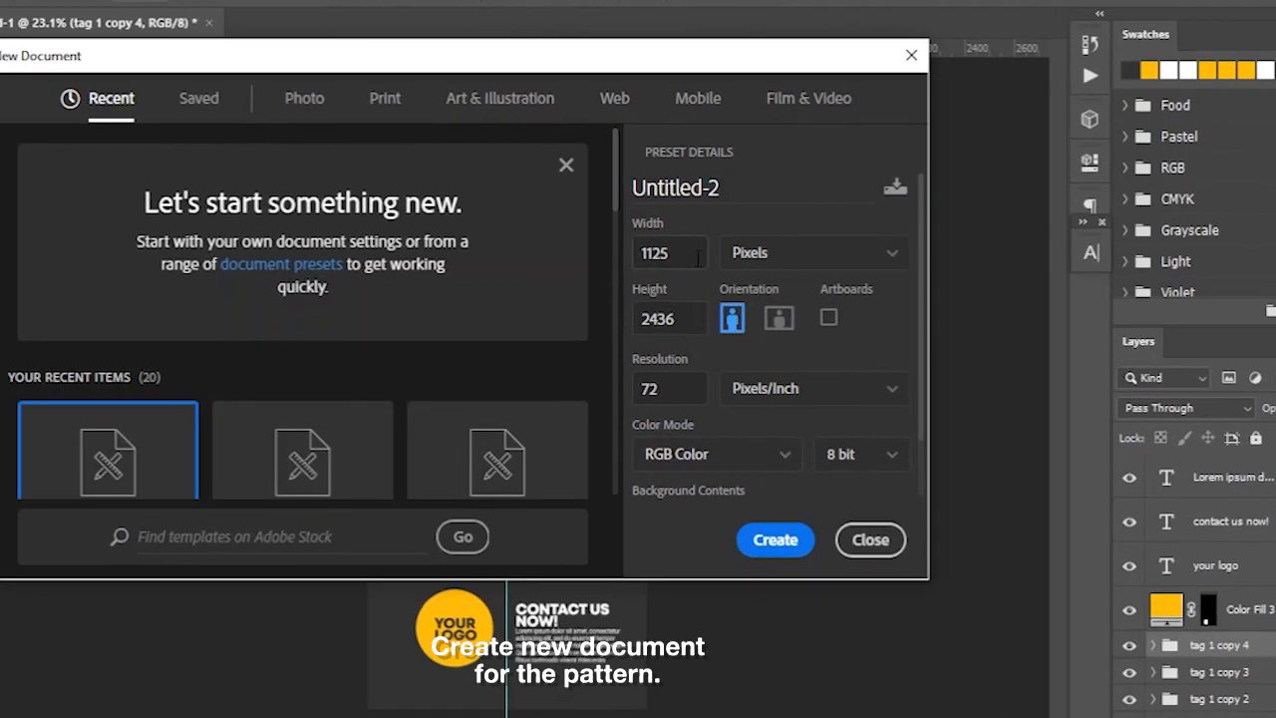
drag(668, 267, 606, 266)
text(100)
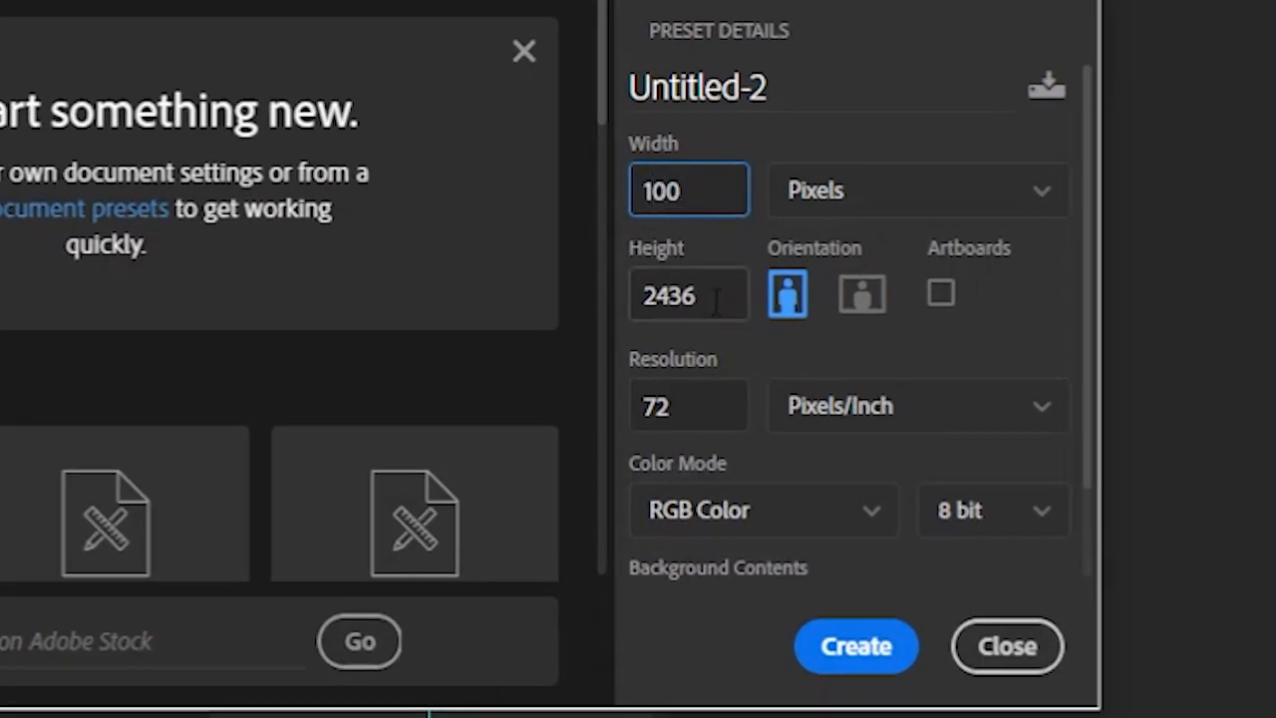
double_click(715, 303)
text(100)
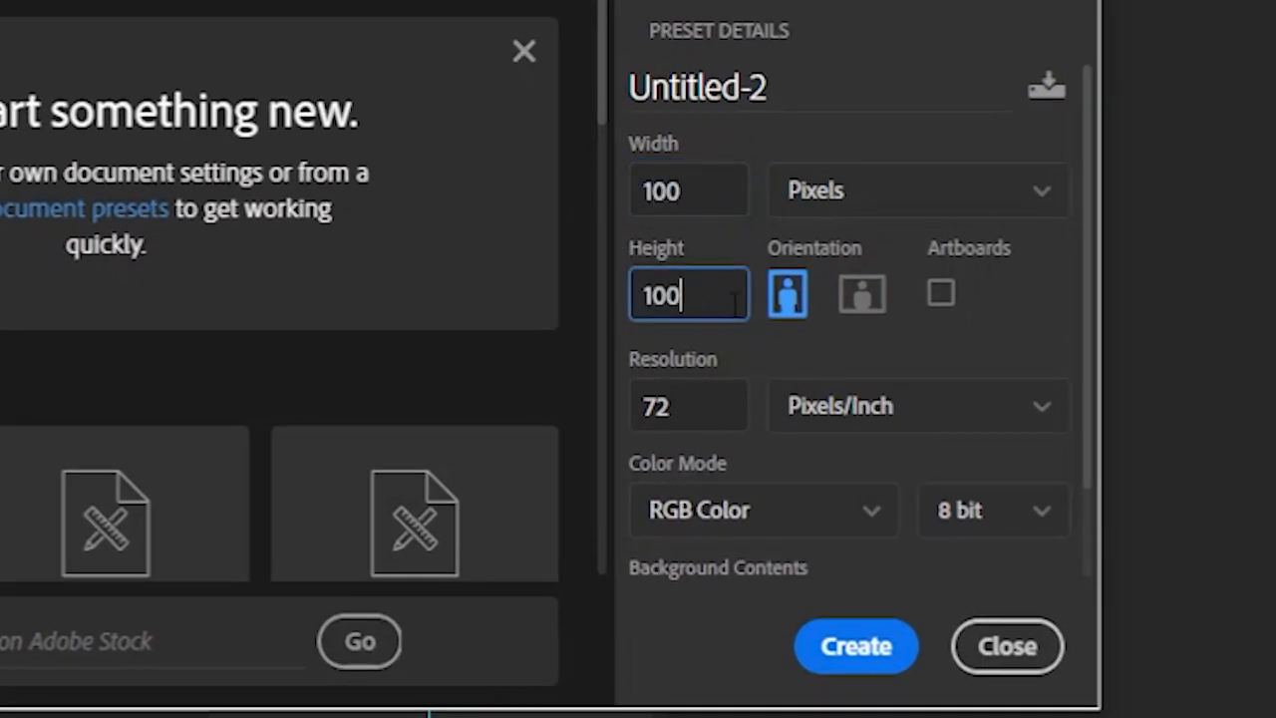
double_click(711, 407)
text(15)
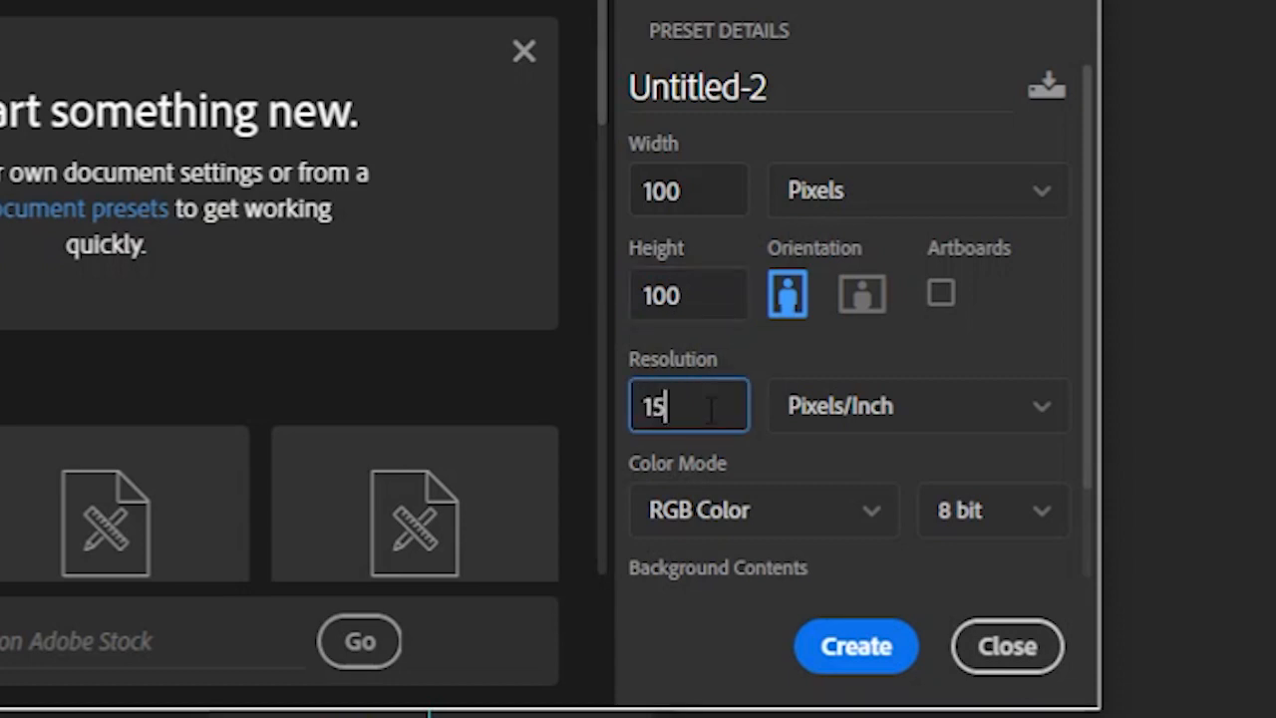
text(0)
click(822, 452)
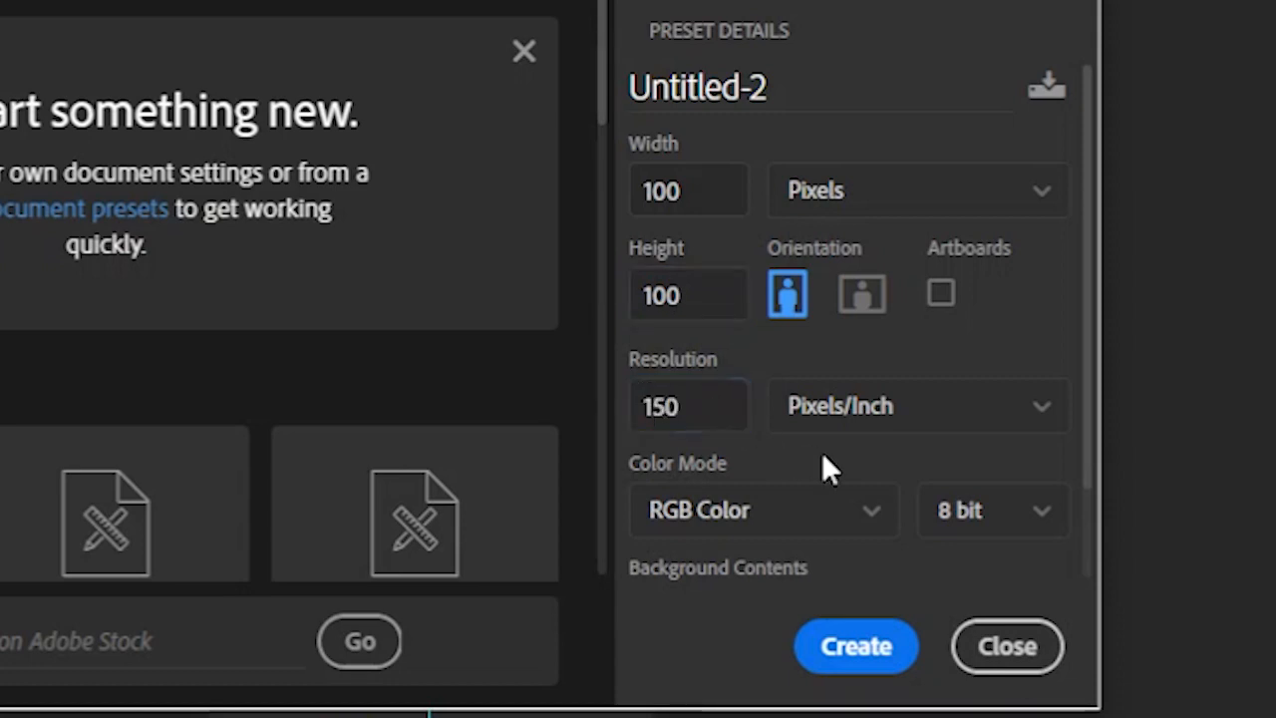
Set the new document's background contents to Transparent and create it.
scroll(822, 451, down, 3)
click(832, 504)
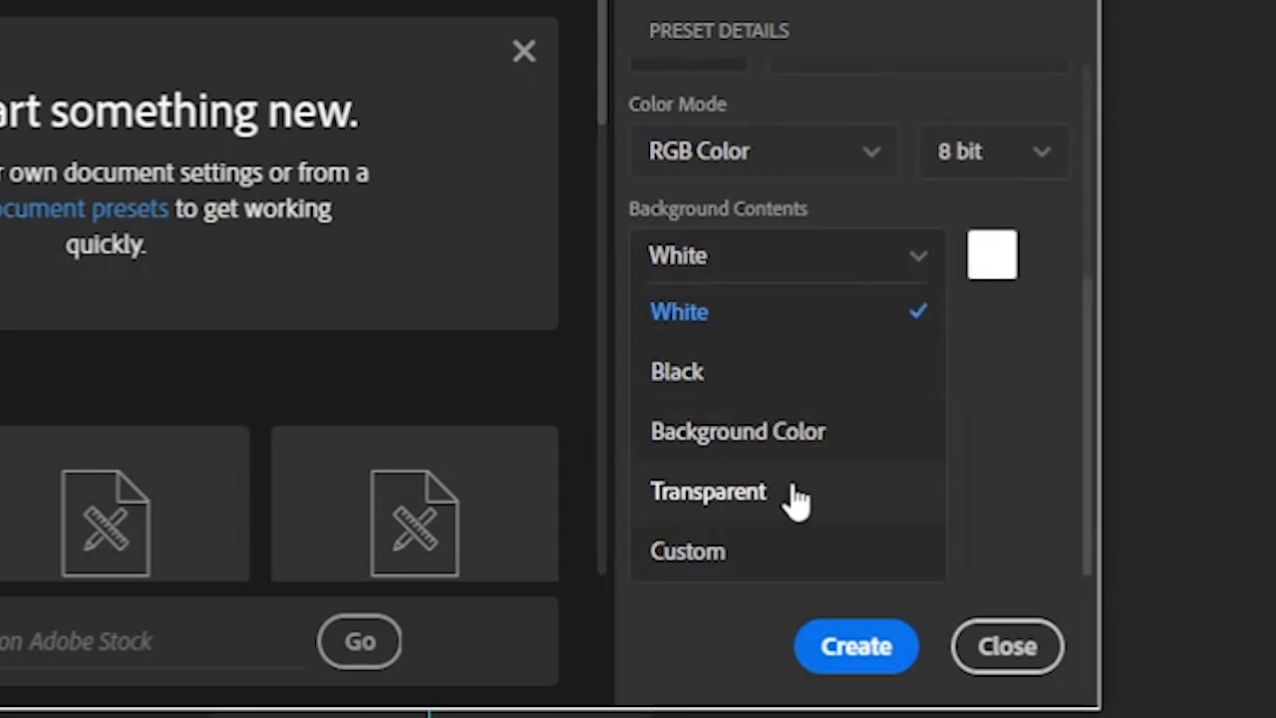
click(798, 493)
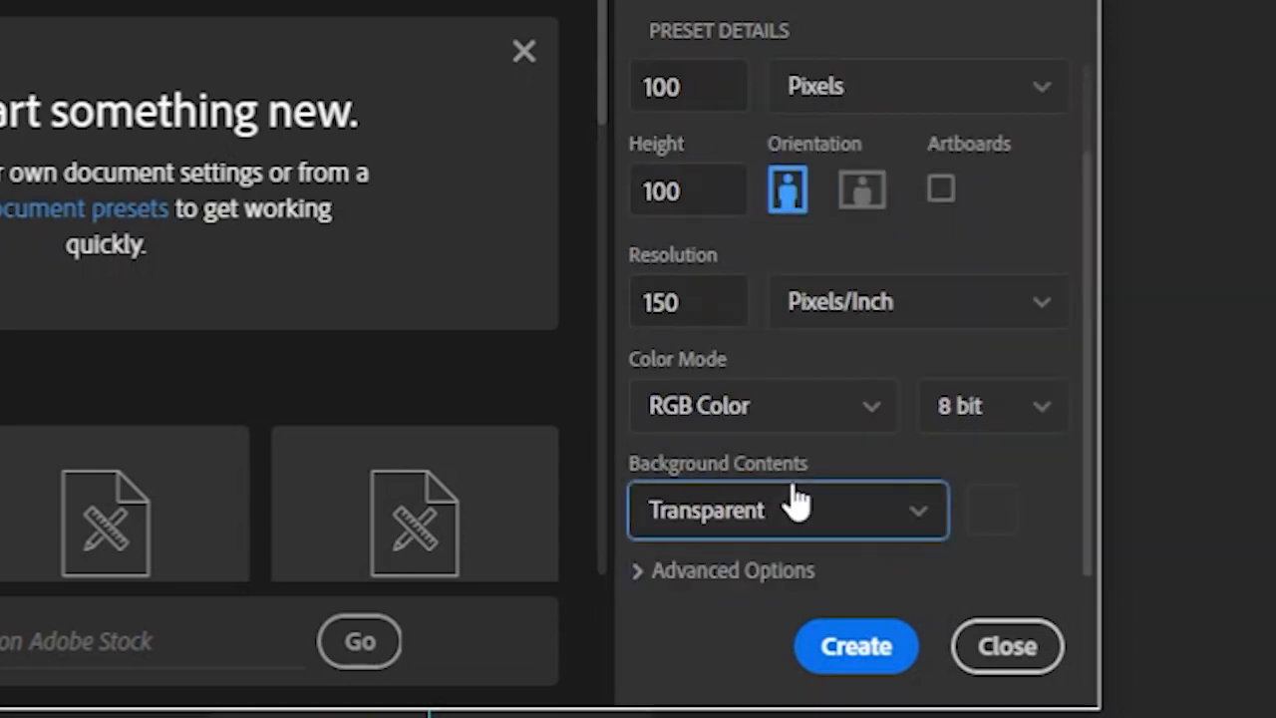
scroll(823, 399, up, 2)
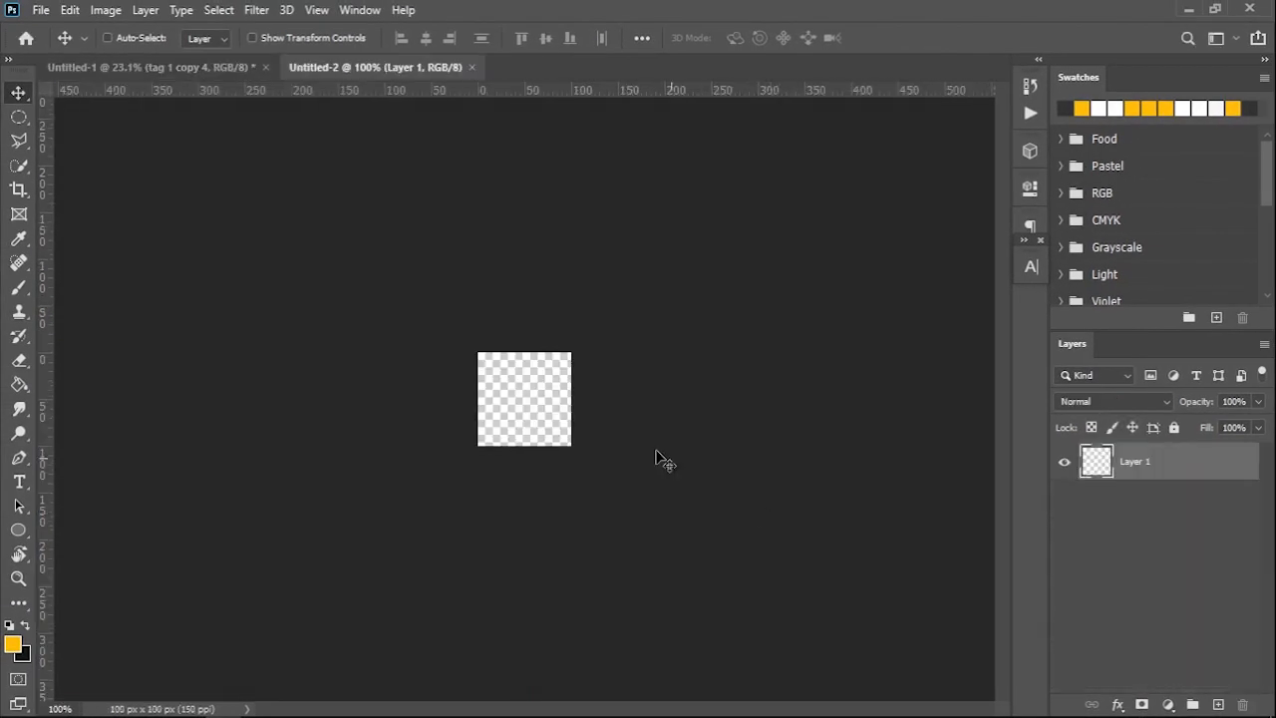
Place vertical guides at about 20, 50 and 80 px and horizontal guides at about 20 and 80 px.
scroll(471, 355, up, 5)
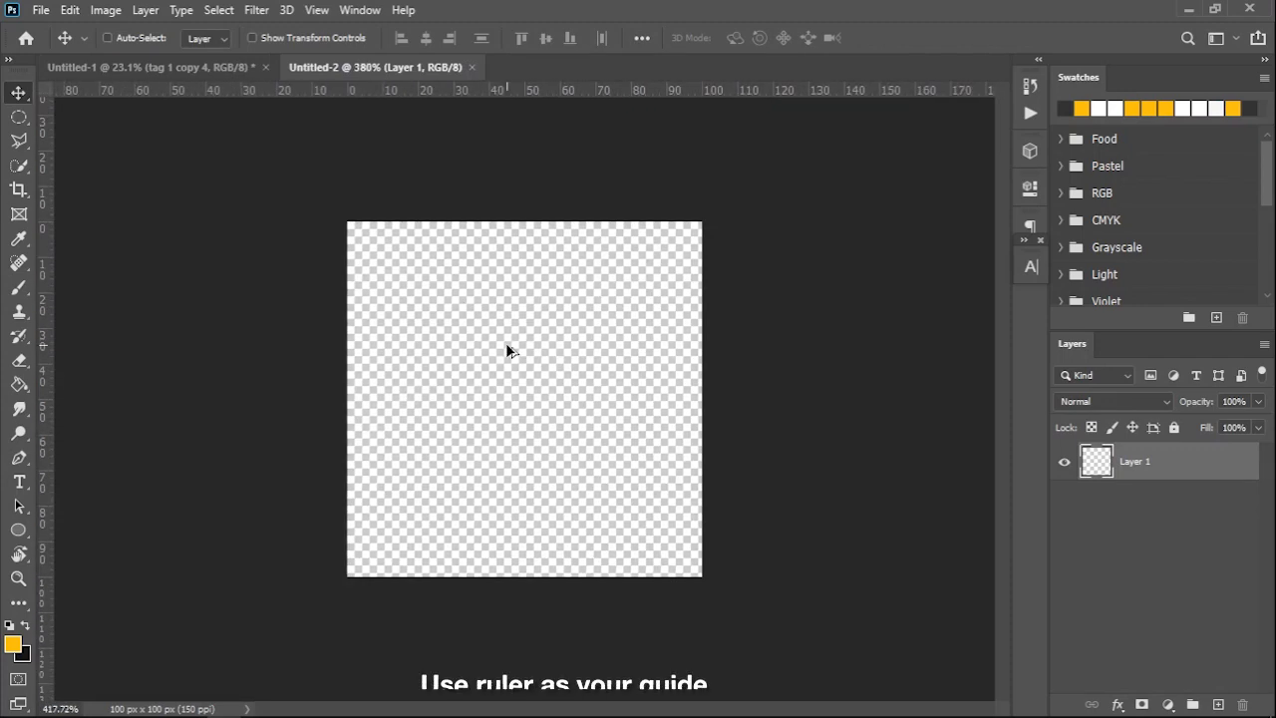
drag(48, 284, 525, 287)
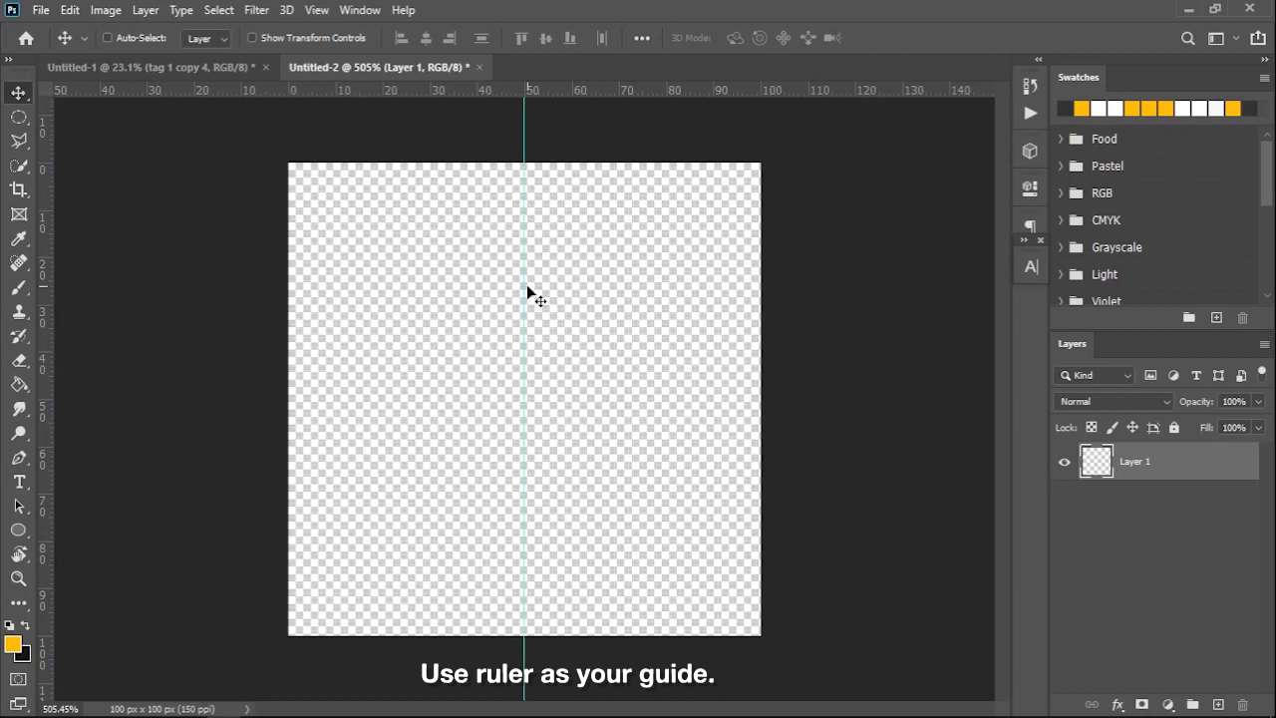
drag(56, 292, 382, 300)
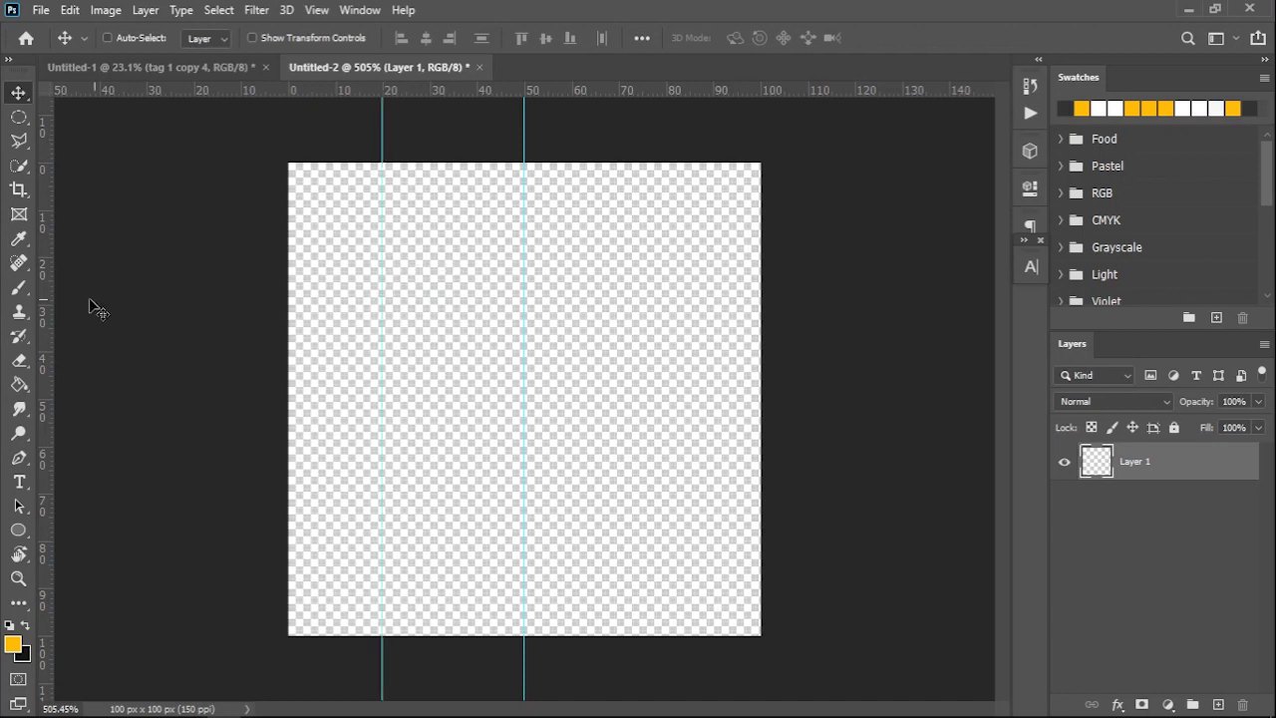
drag(48, 300, 667, 322)
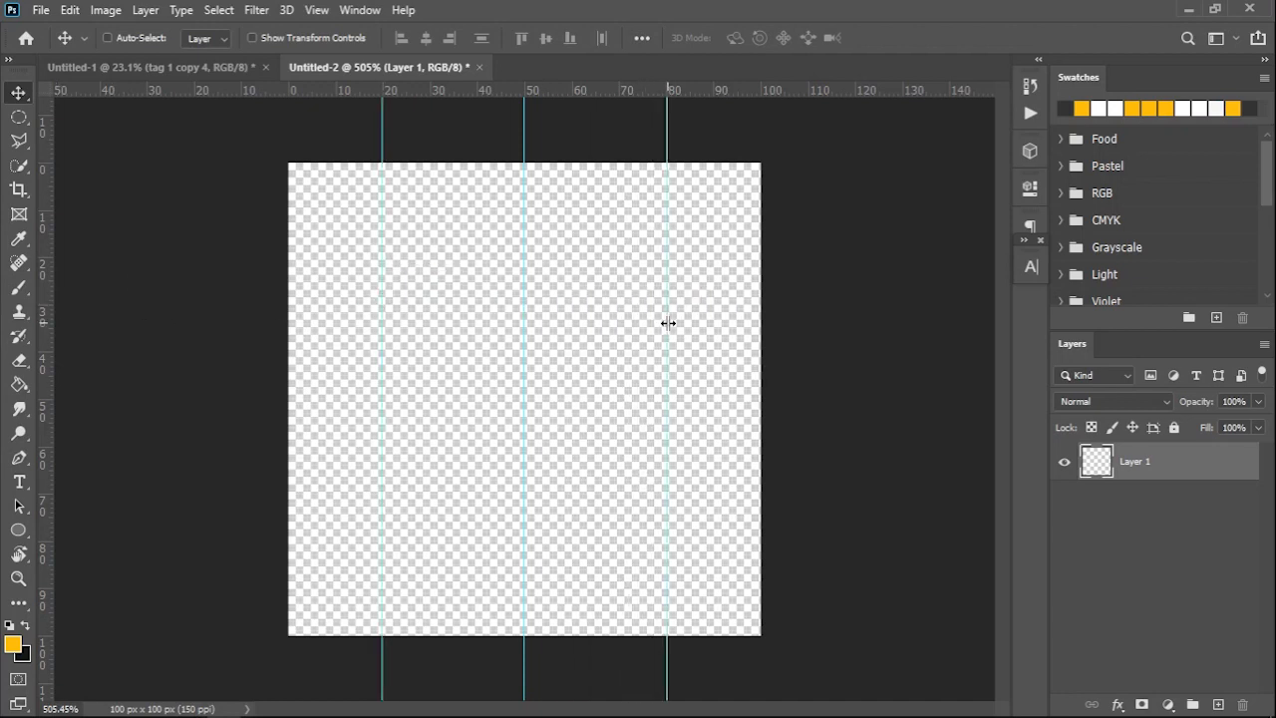
drag(496, 94, 493, 257)
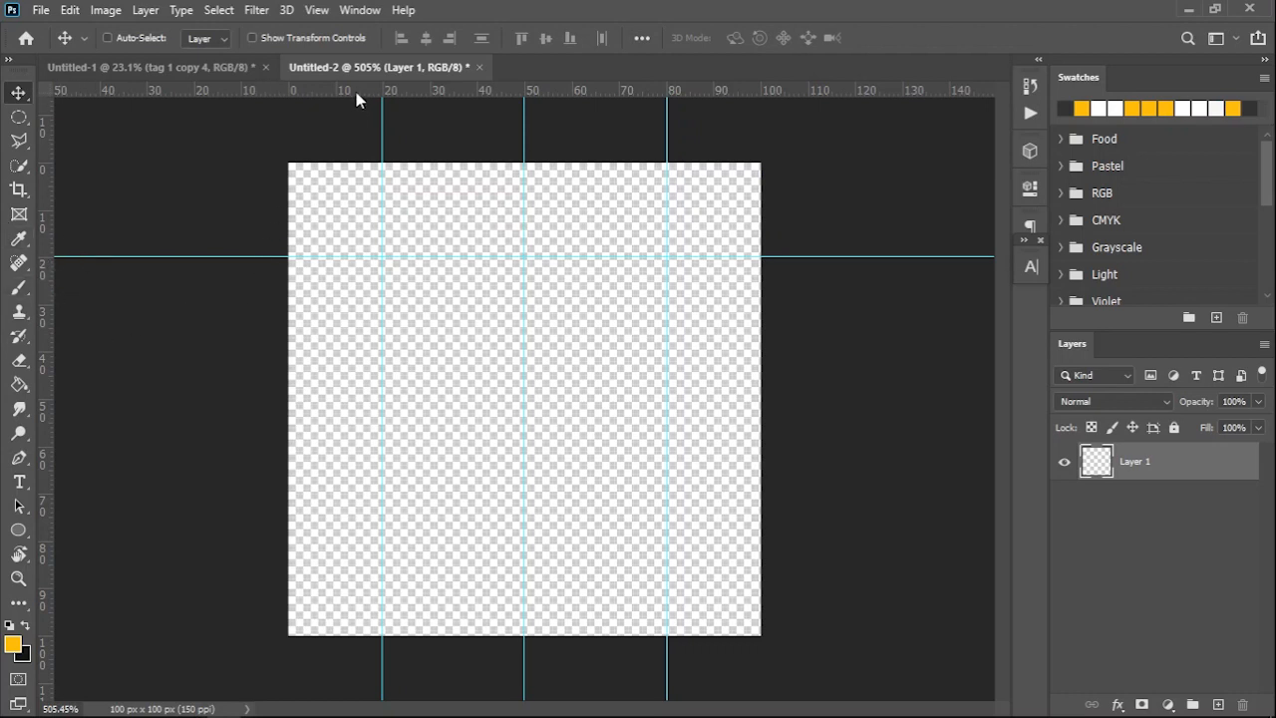
drag(352, 95, 358, 543)
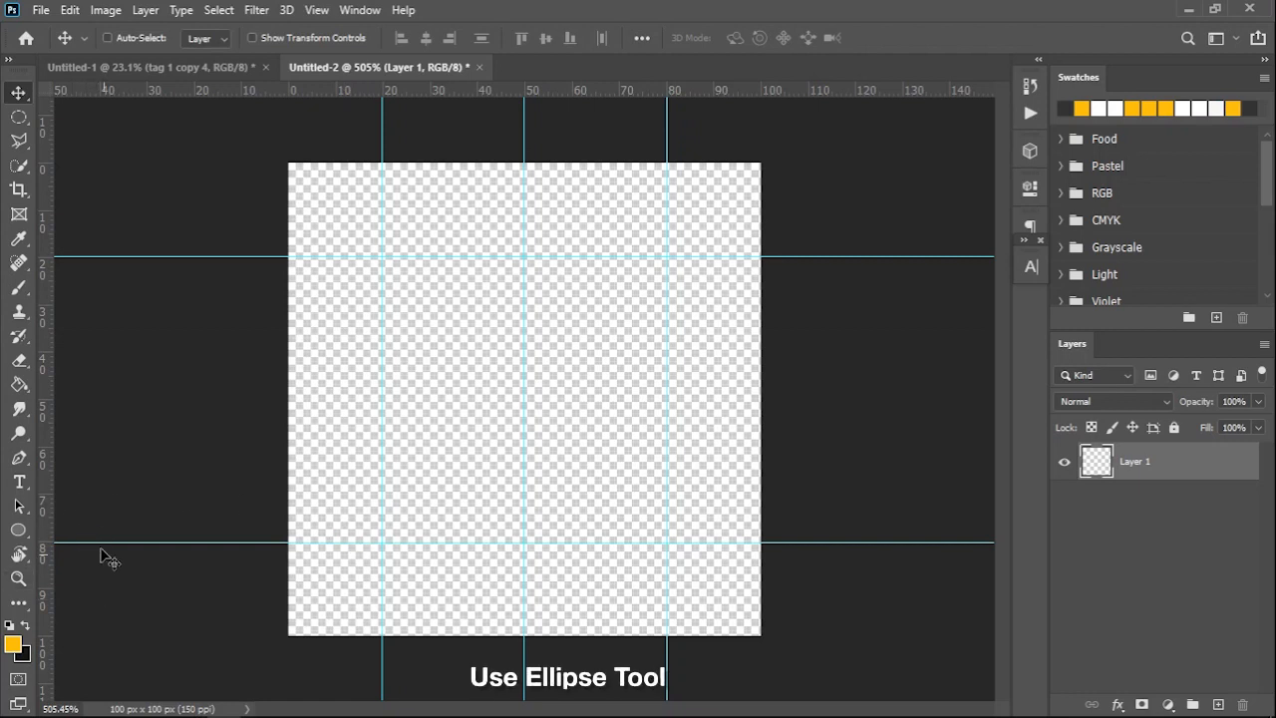
Draw a yellow circle about 14 px wide, centred on the upper-left guide intersection, and duplicate it onto the lower-right intersection.
click(19, 531)
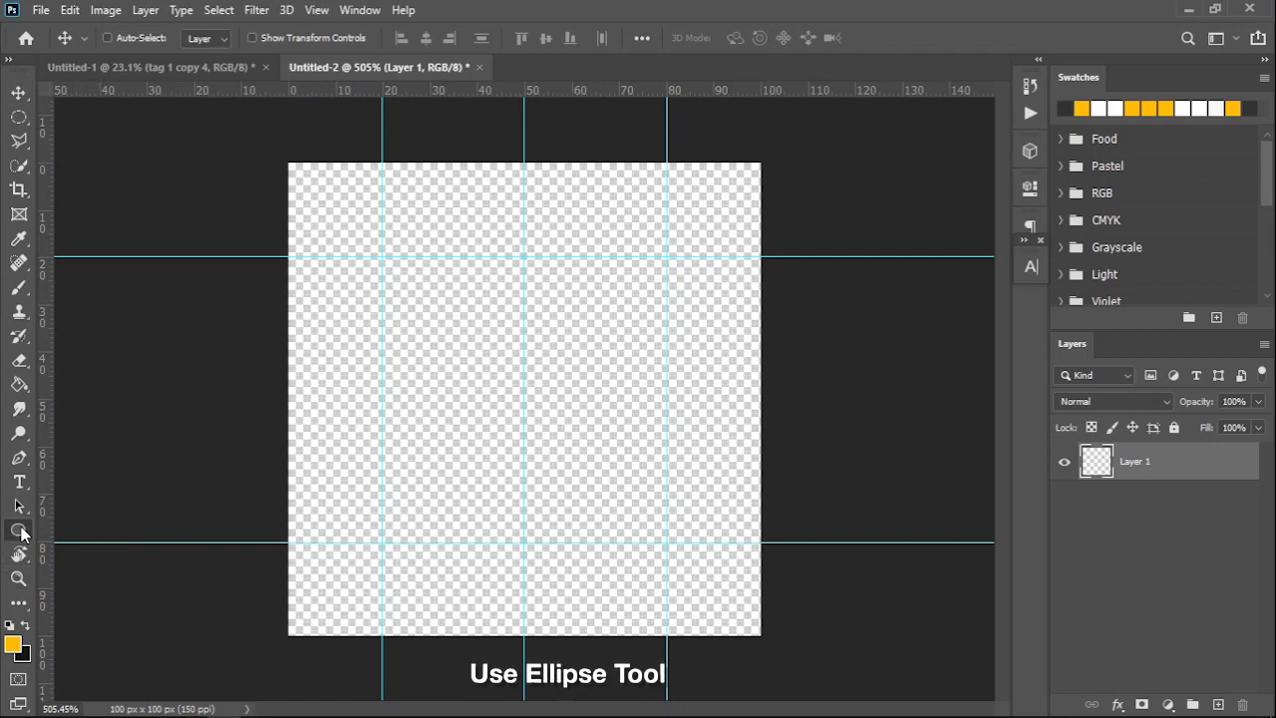
click(82, 566)
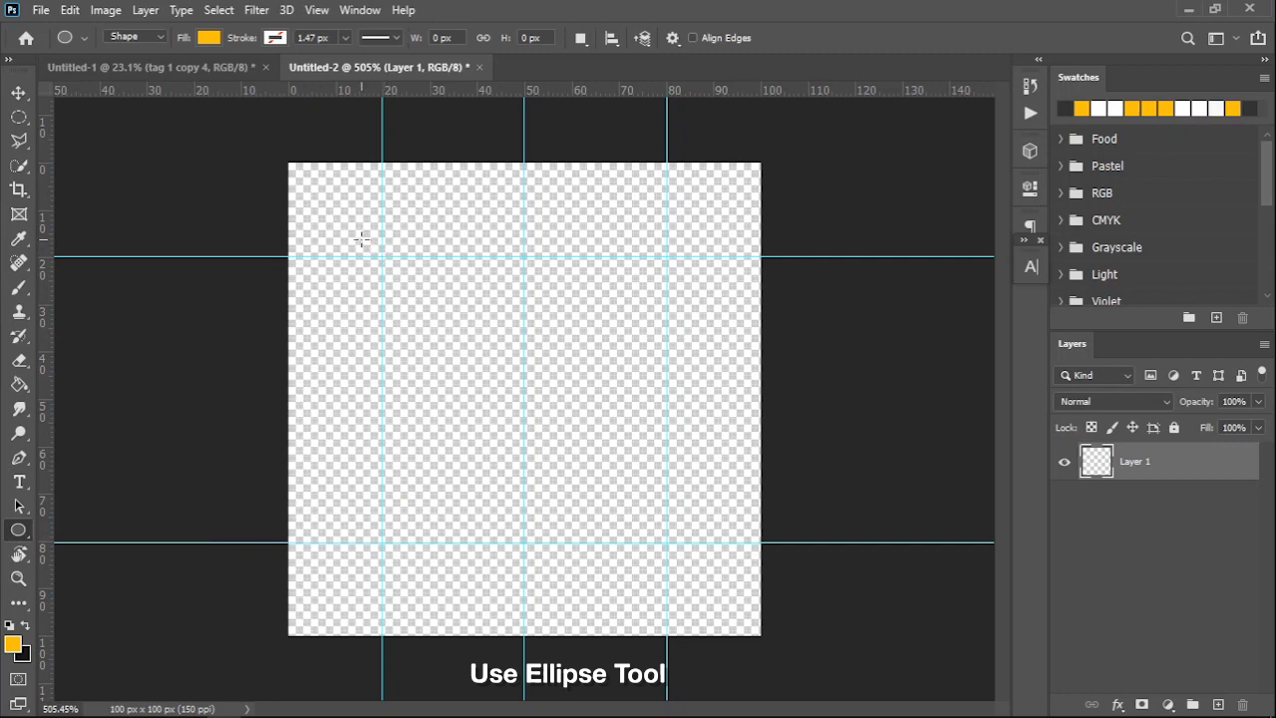
drag(362, 241, 398, 270)
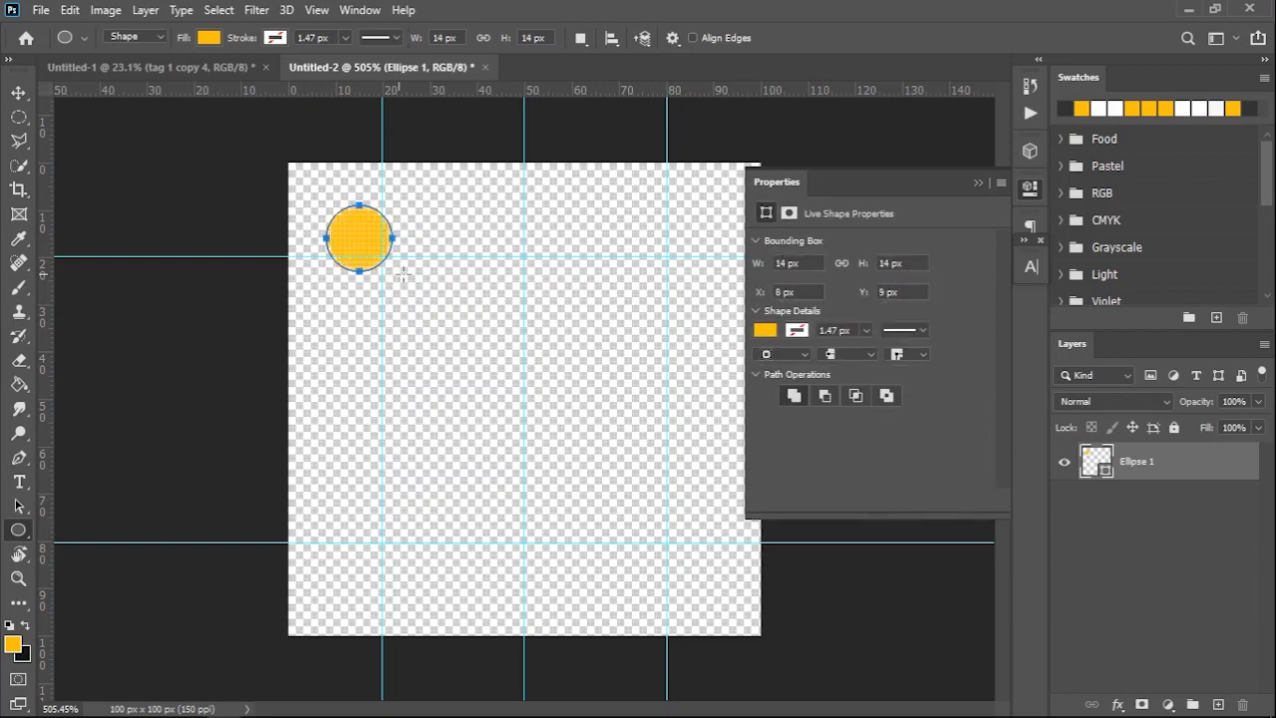
key(v)
drag(362, 242, 655, 535)
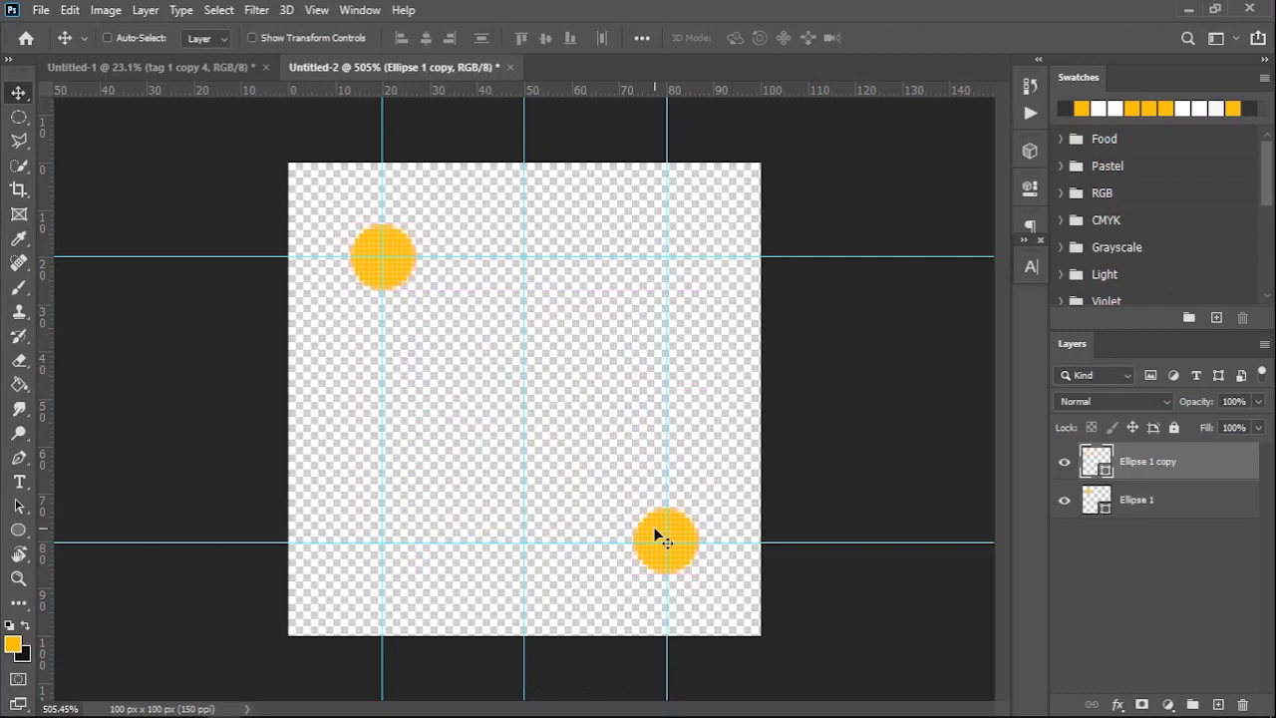
Define the transparent tile with the two yellow dots as a new pattern, keeping the suggested name.
click(69, 10)
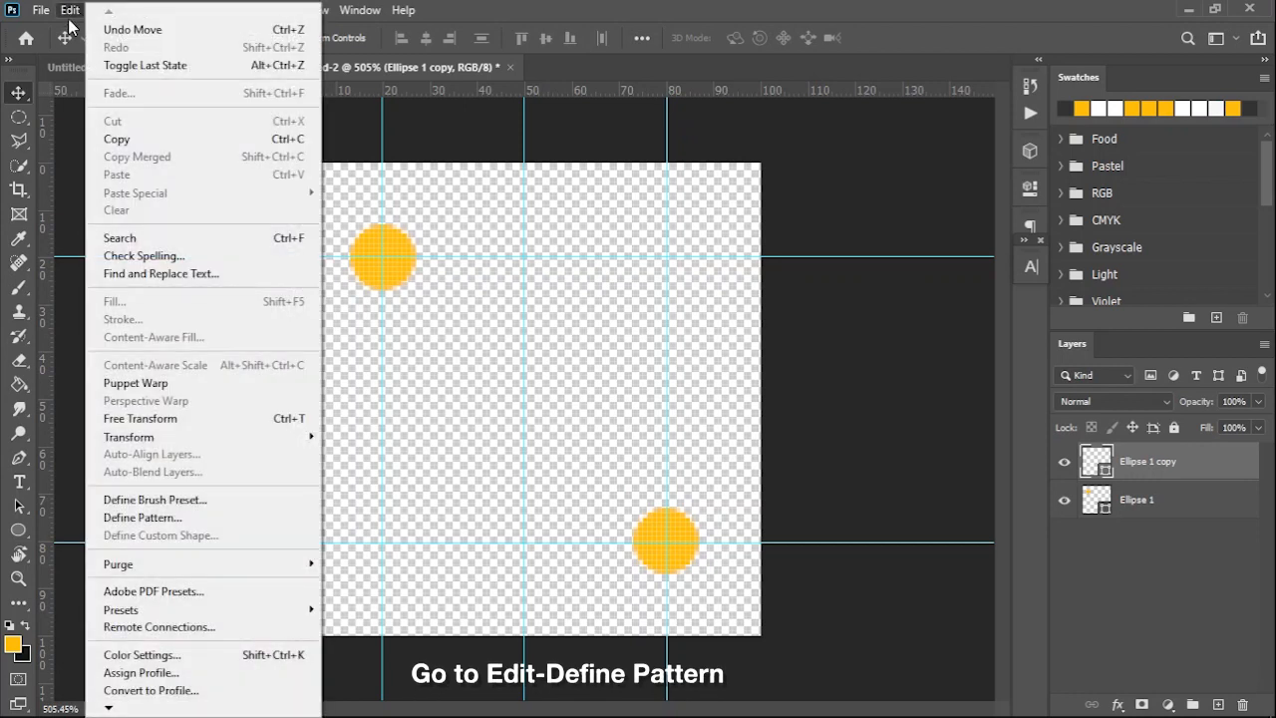
click(167, 518)
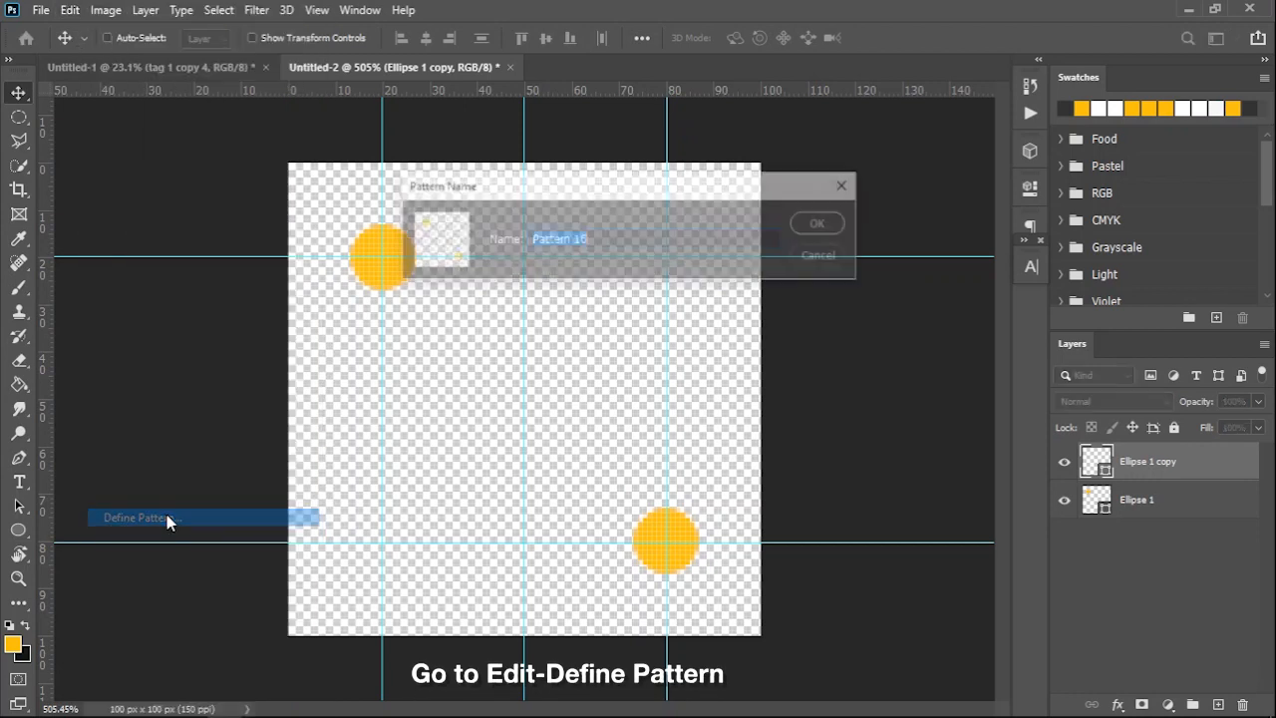
click(822, 226)
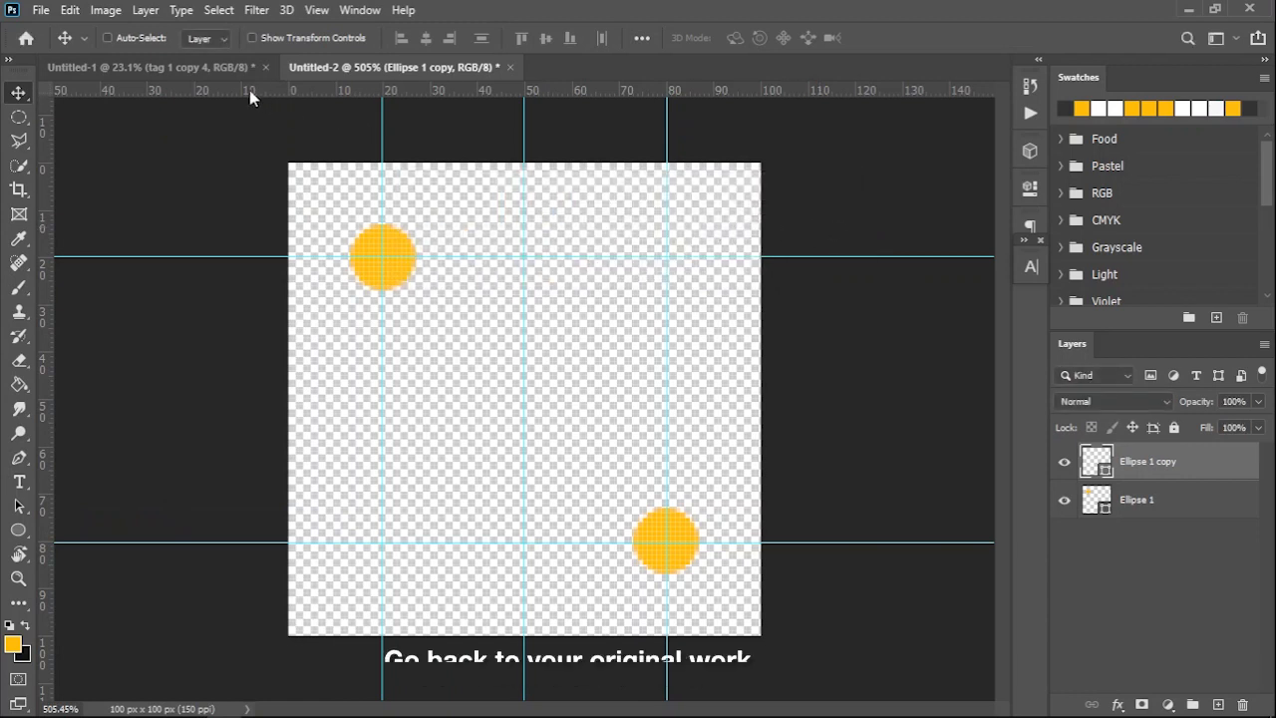
Return to the team layout document and set the Paint Bucket to fill with the newly defined two-dot pattern.
click(189, 69)
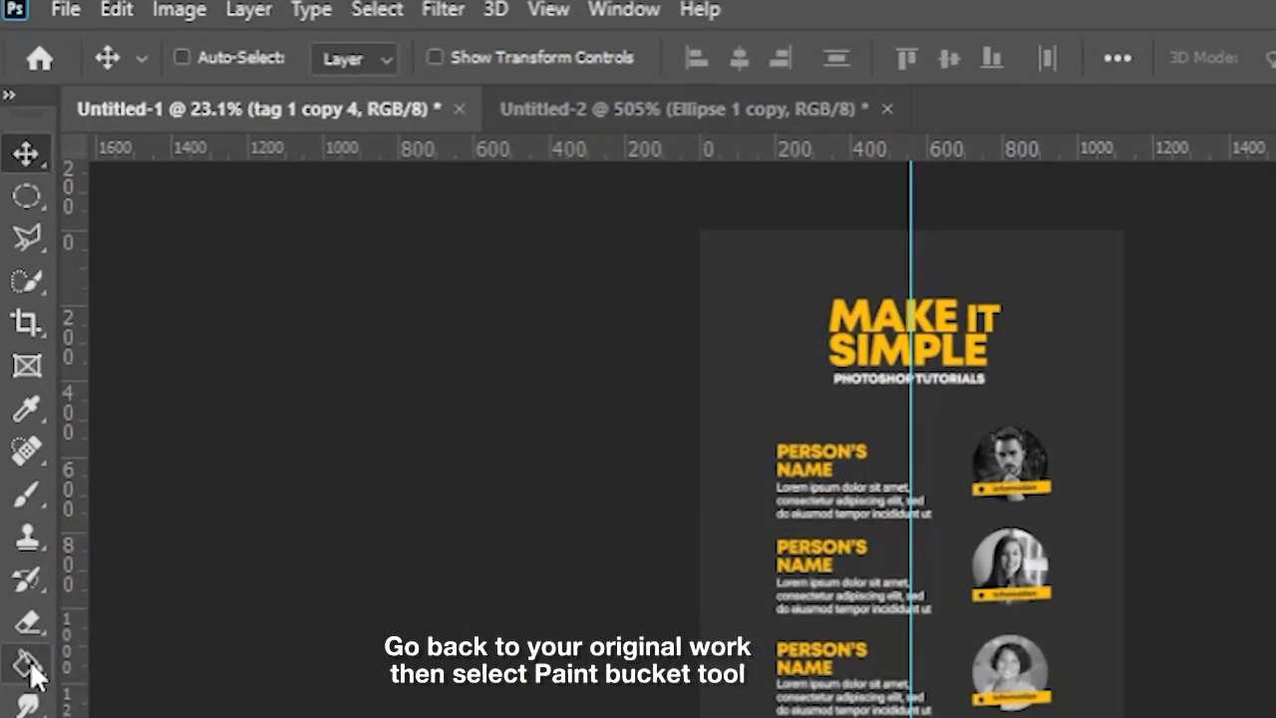
click(27, 664)
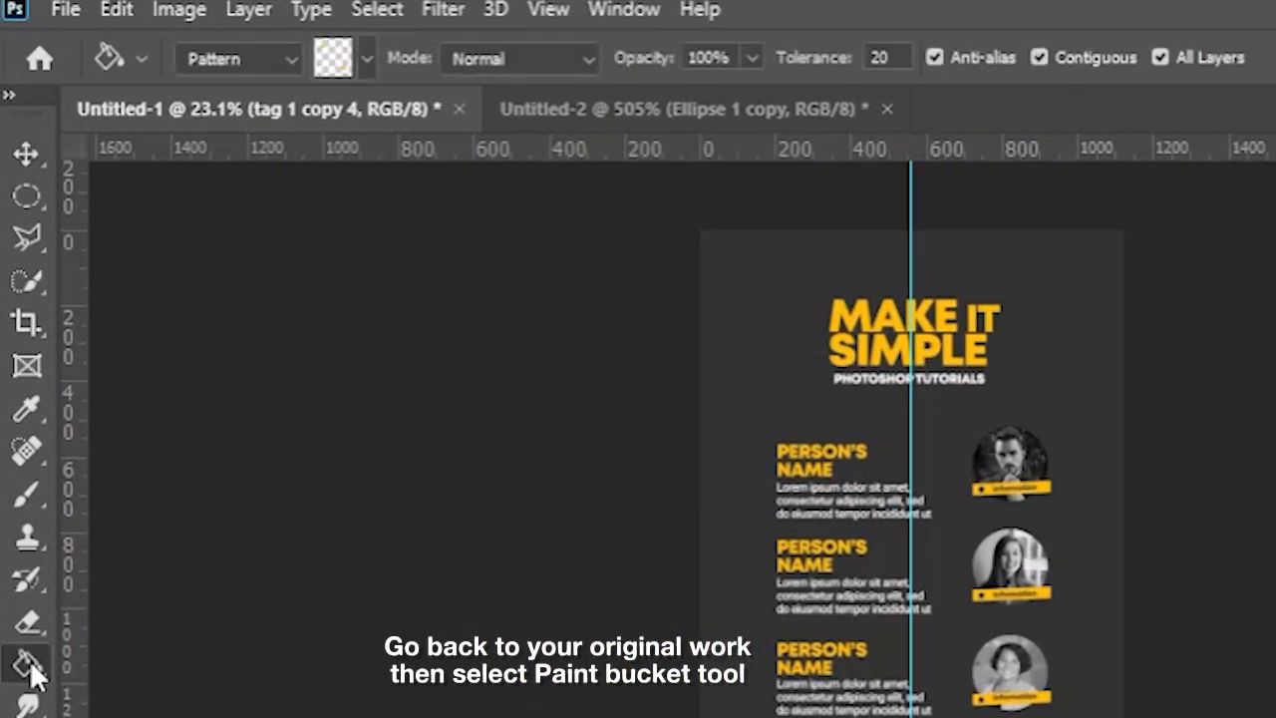
click(273, 58)
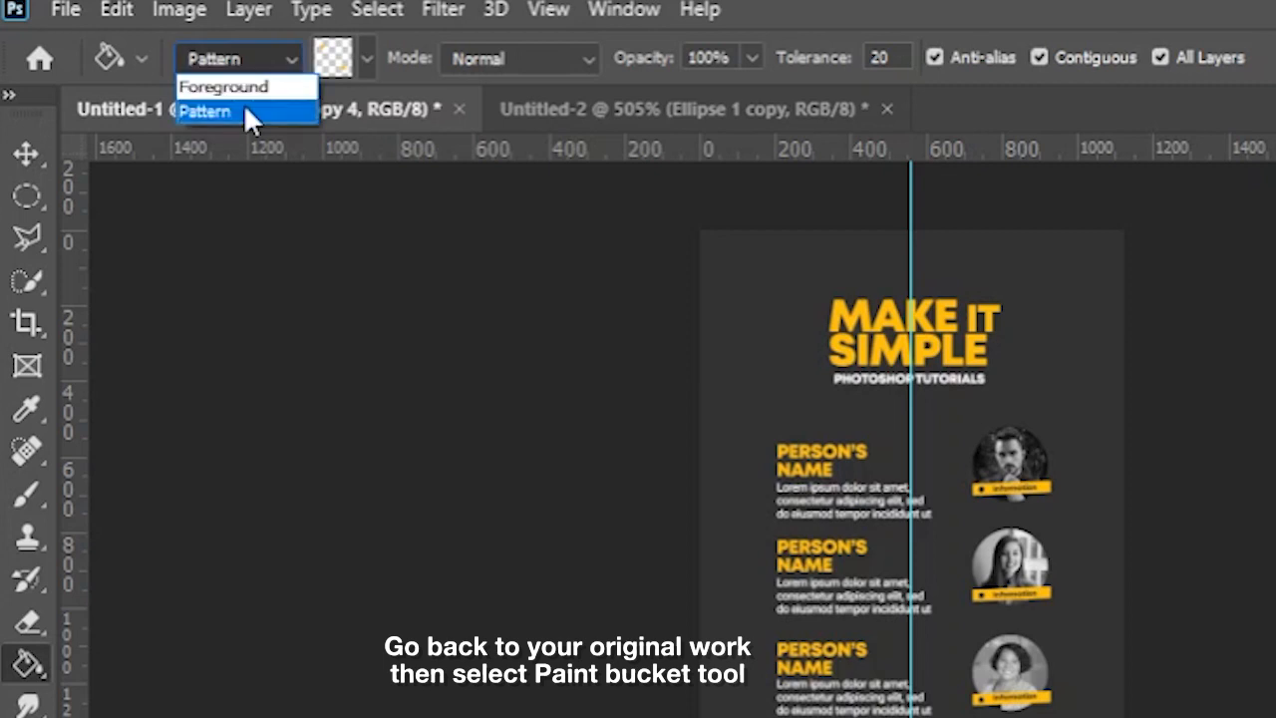
click(243, 110)
click(368, 62)
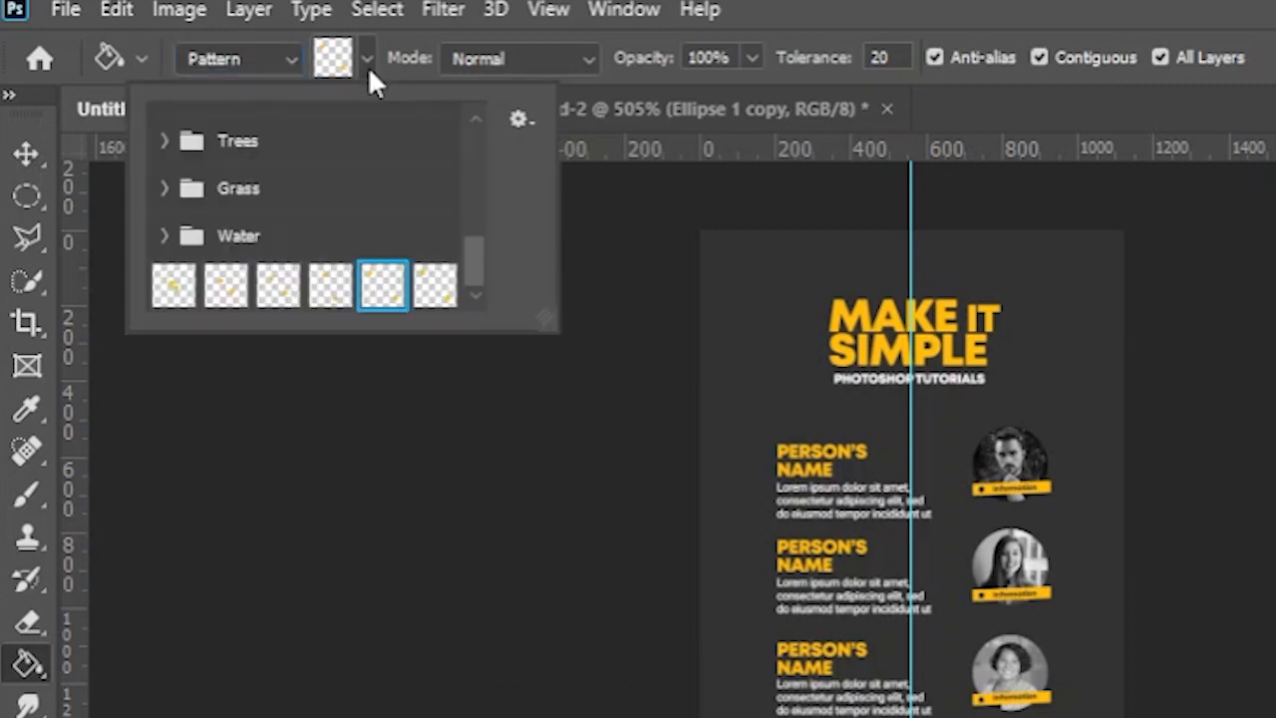
click(439, 284)
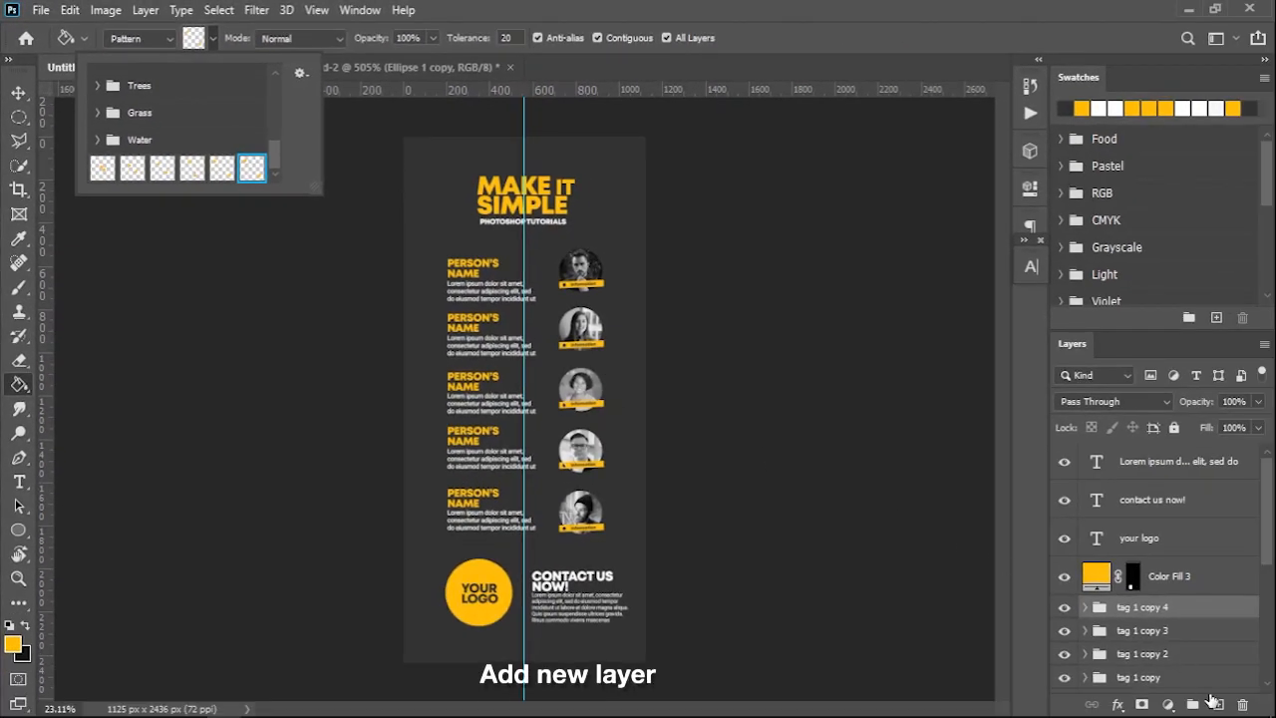
Add a new empty layer above the tag 1 copy 4 group and name it pattern.
click(1219, 706)
click(1219, 706)
double_click(1121, 615)
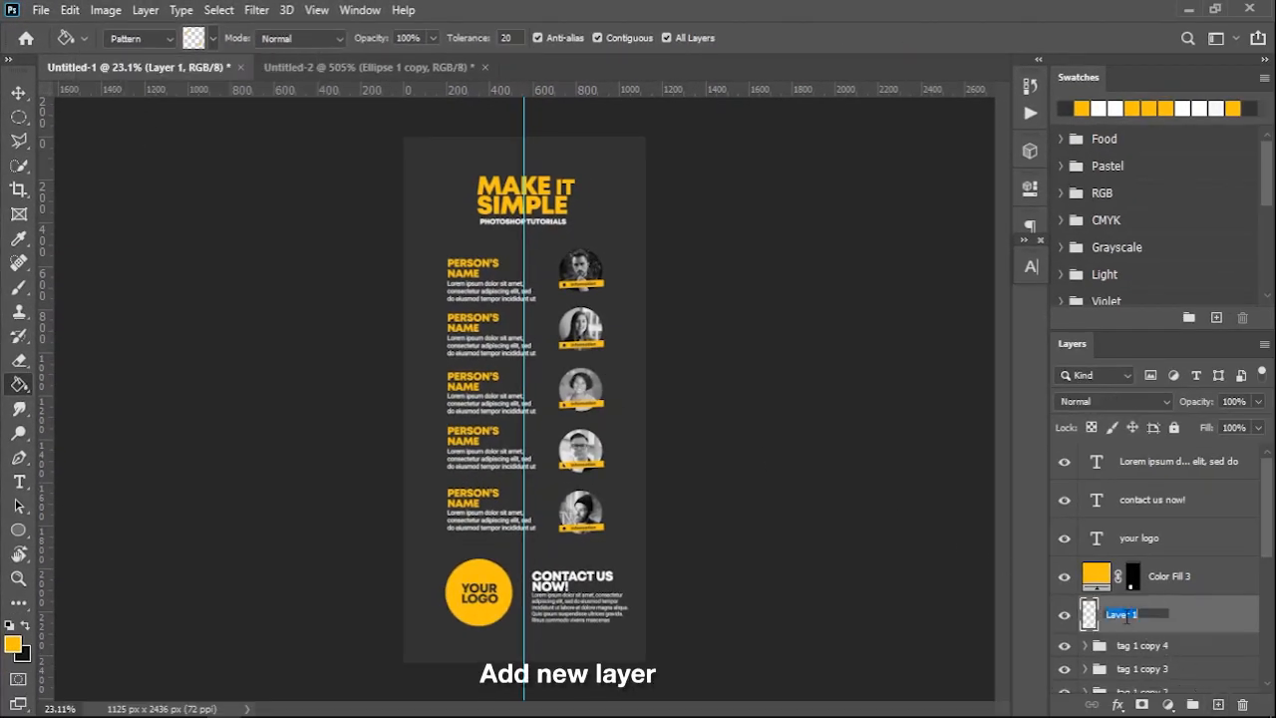
text(p)
click(1196, 612)
Move the pattern layer below the company name group, directly above Color Fill 1.
scroll(1207, 607, down, 5)
scroll(1199, 588, up, 2)
drag(1193, 518, 1193, 598)
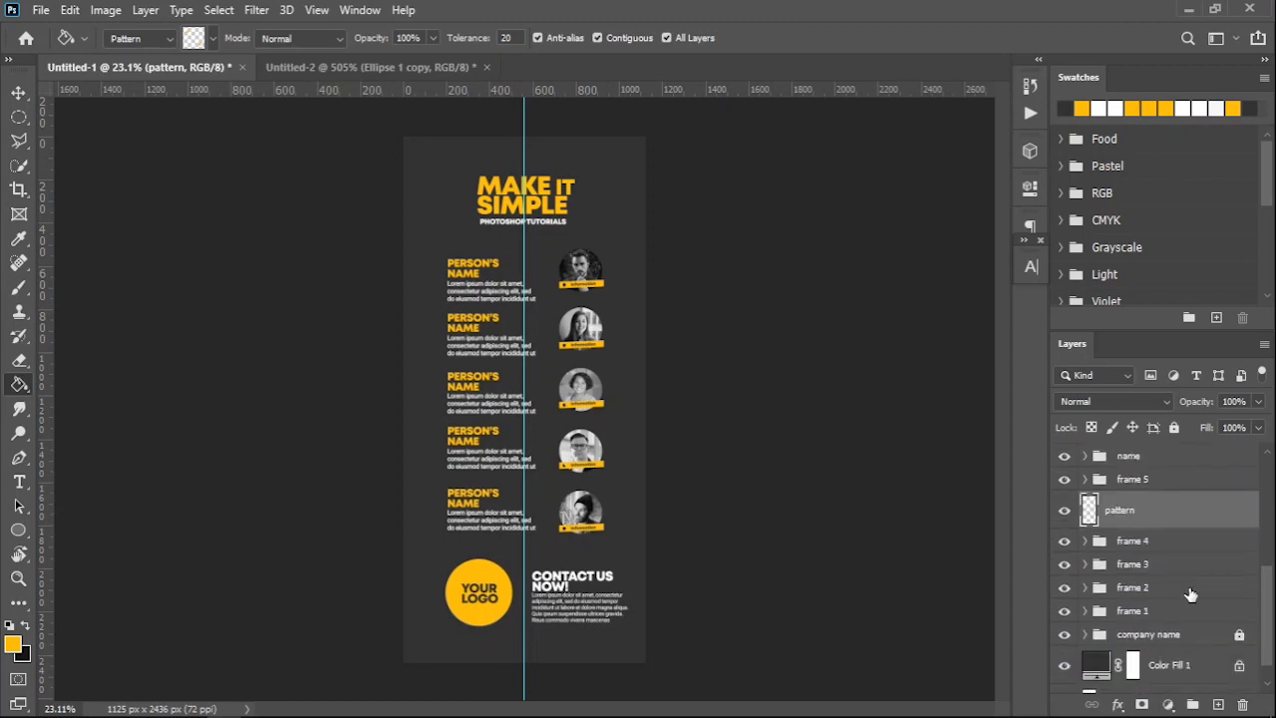
scroll(1178, 562, down, 1)
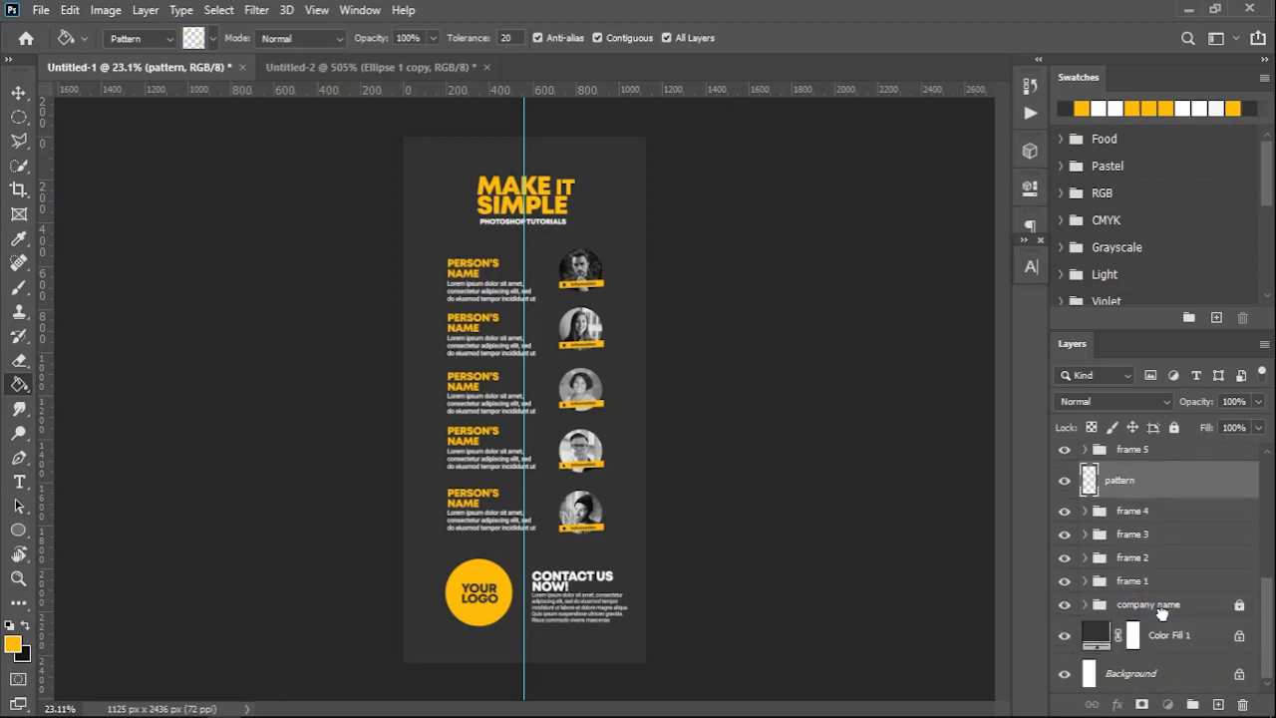
drag(1162, 613, 1164, 620)
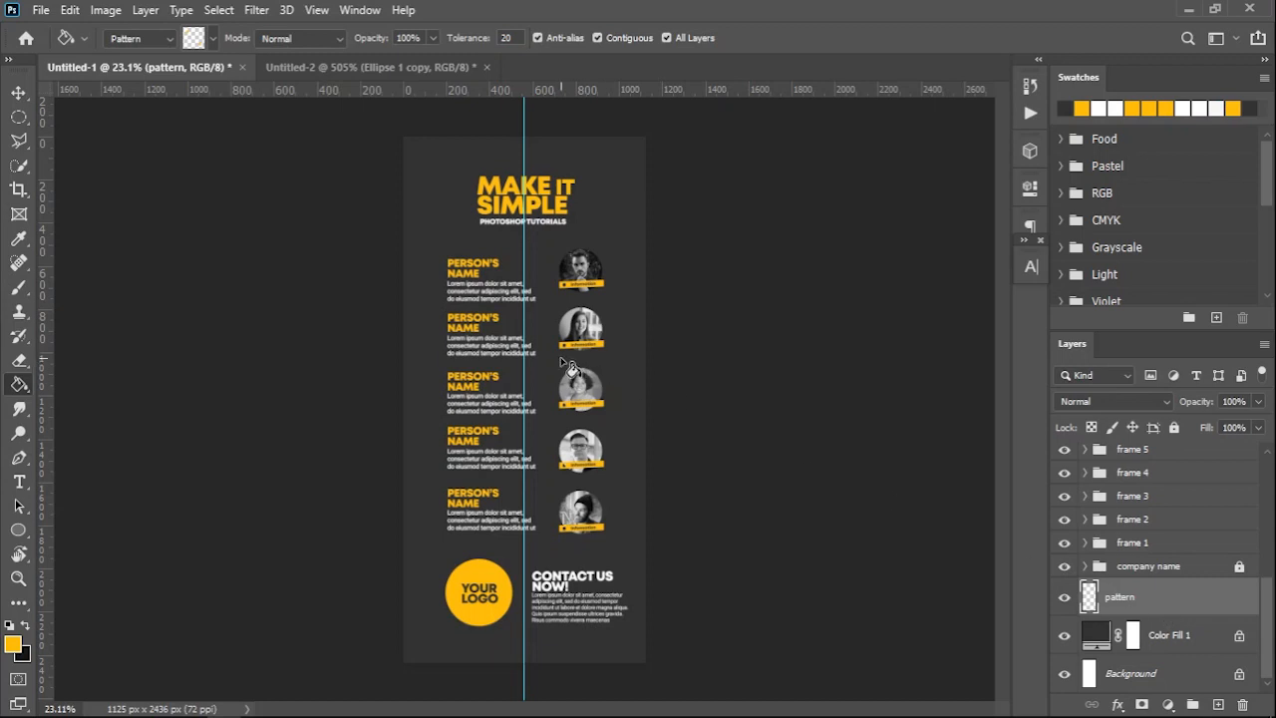
Fill the pattern layer with the dot pattern across the whole canvas and add a layer mask to it.
click(544, 369)
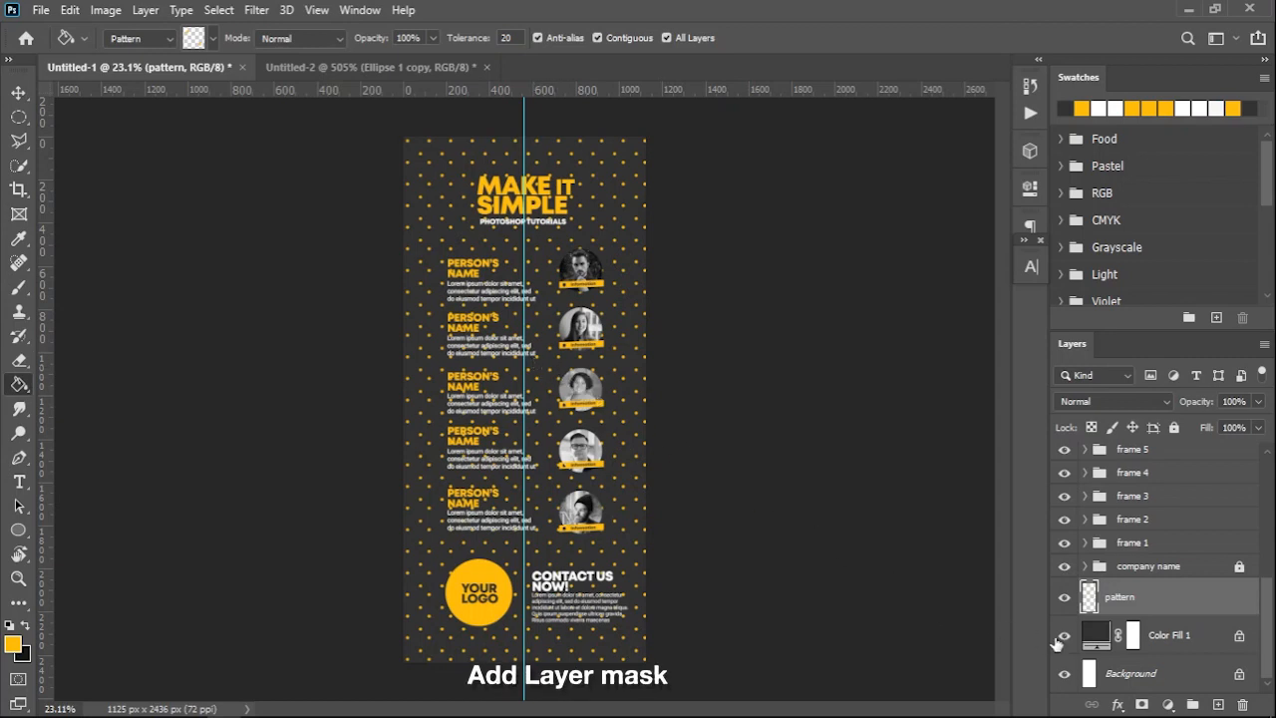
click(1143, 705)
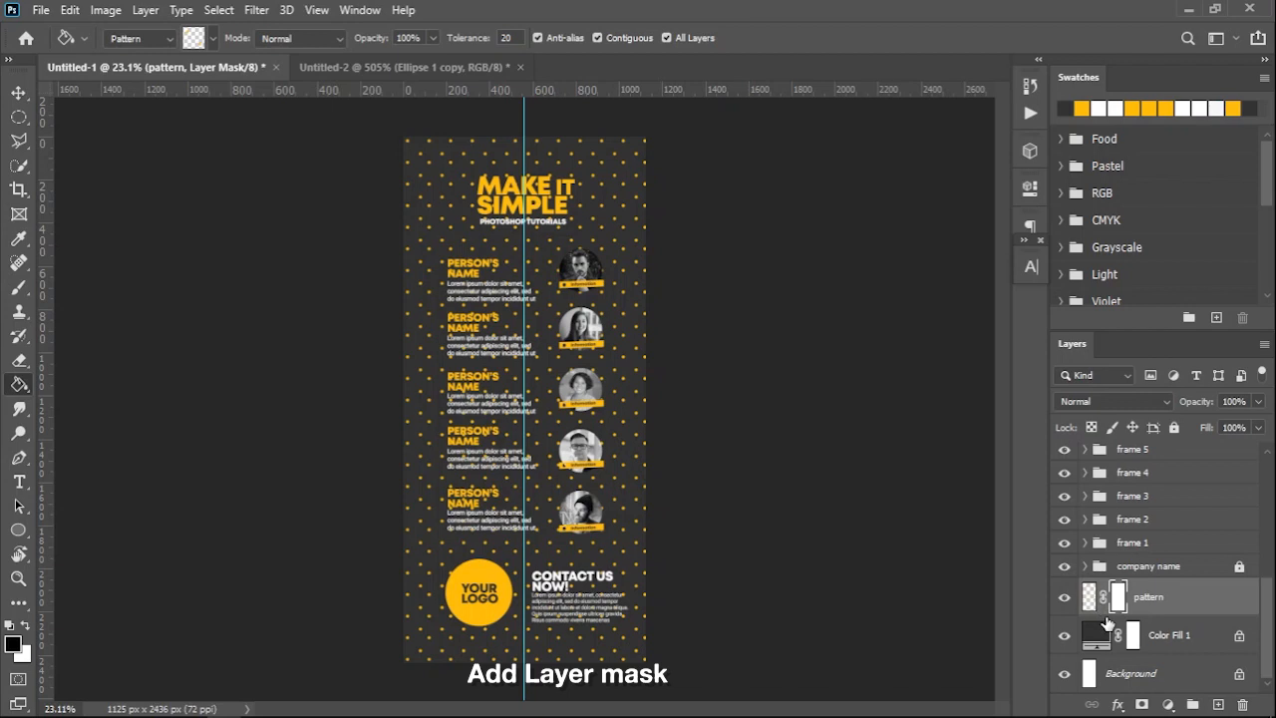
Fade the dots around the middle of the layout by painting black on the mask with a 2400 px Soft Round brush at 29% opacity.
key(b)
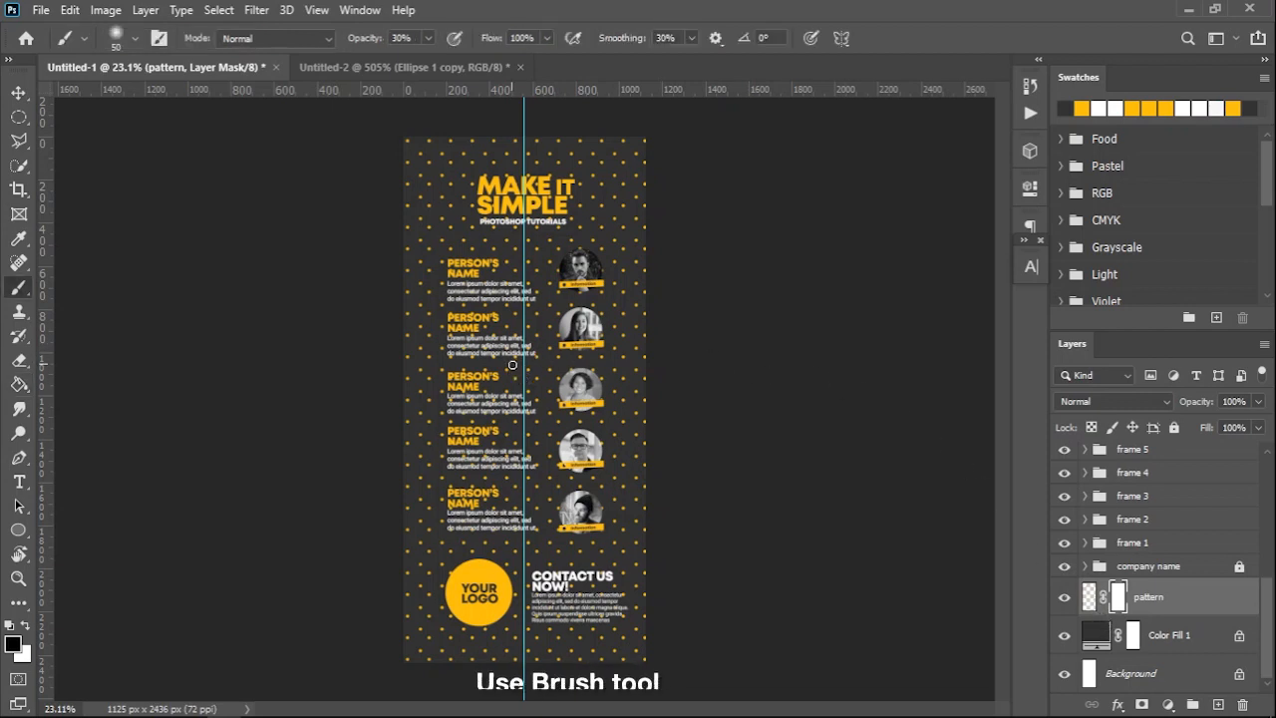
right_click(536, 373)
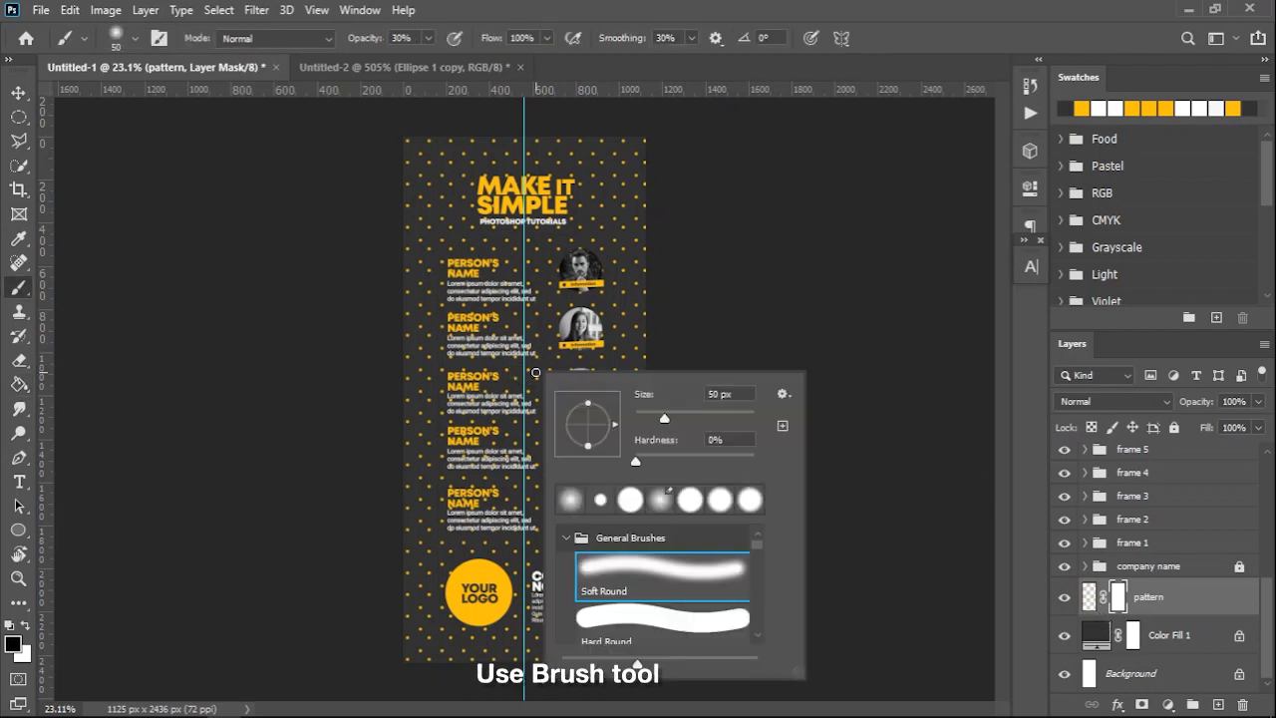
key(BackSpace)
text(2400)
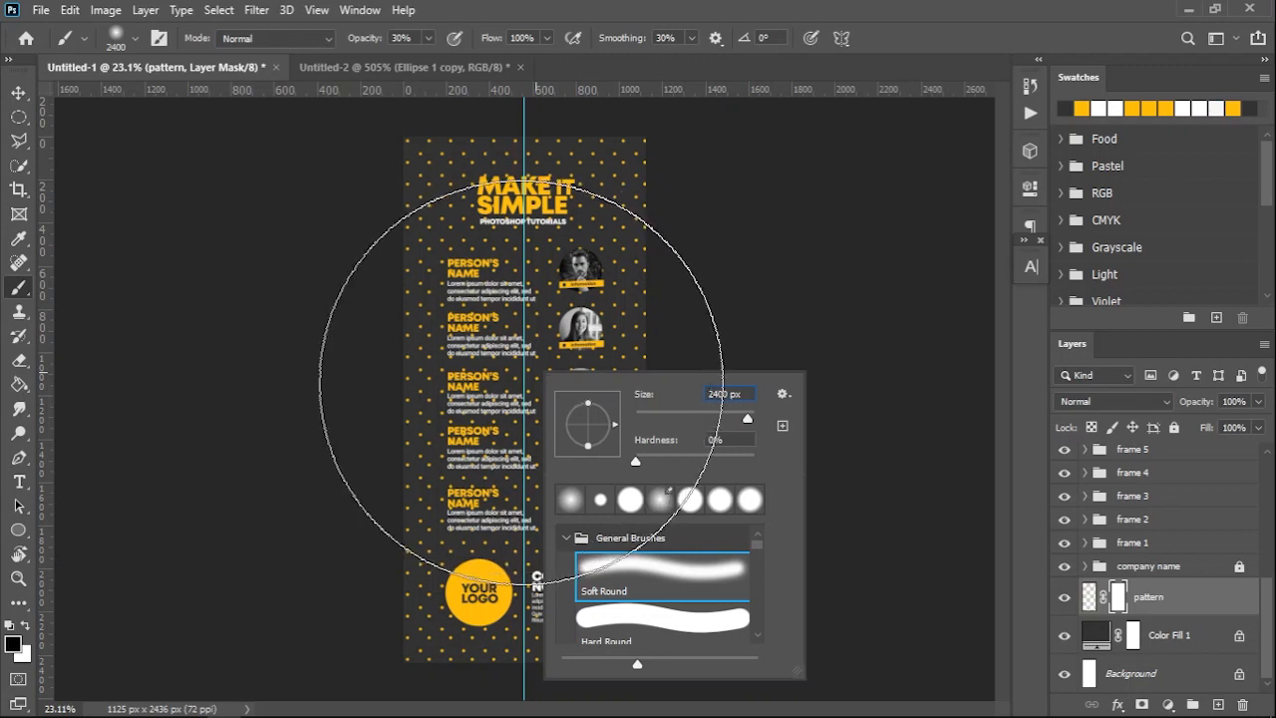
click(428, 38)
mouse_move(428, 56)
mouse_down()
mouse_move(511, 67)
mouse_move(435, 63)
mouse_up()
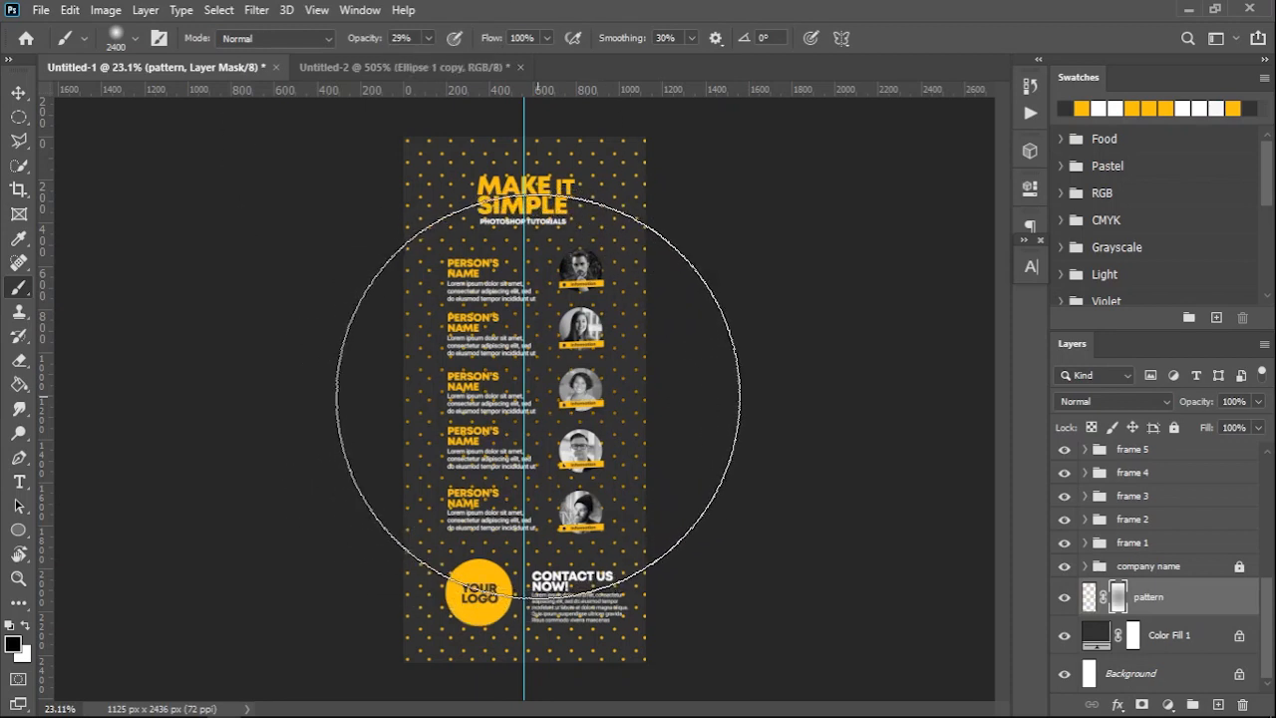
mouse_move(537, 403)
mouse_down()
mouse_move(451, 402)
mouse_move(612, 399)
mouse_up()
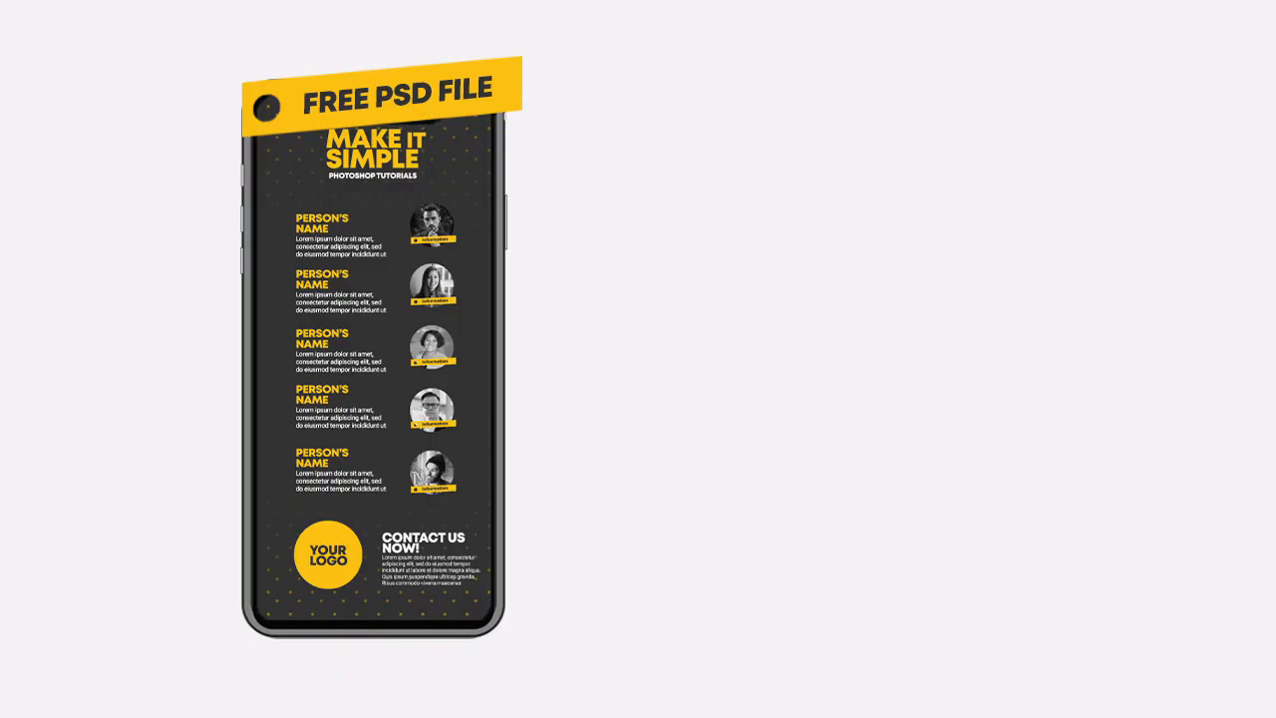